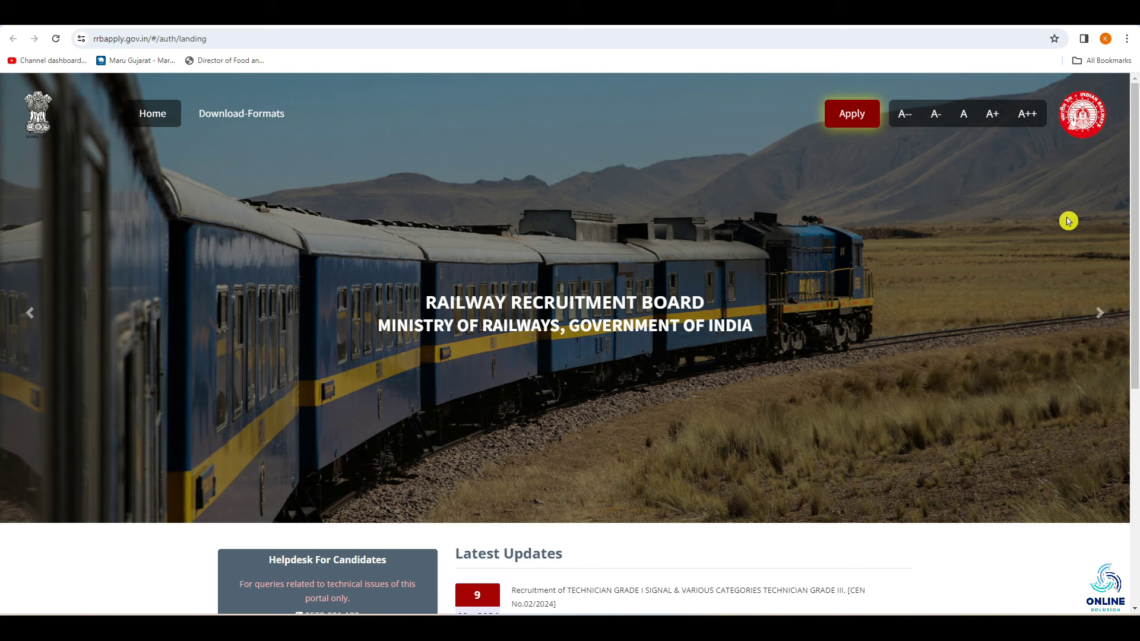
Step: Open rrbahmedabad.gov.in in a new tab and follow the CEN 02/2024 Technicians online application link
{"action": "key", "text": "ctrl+t"}
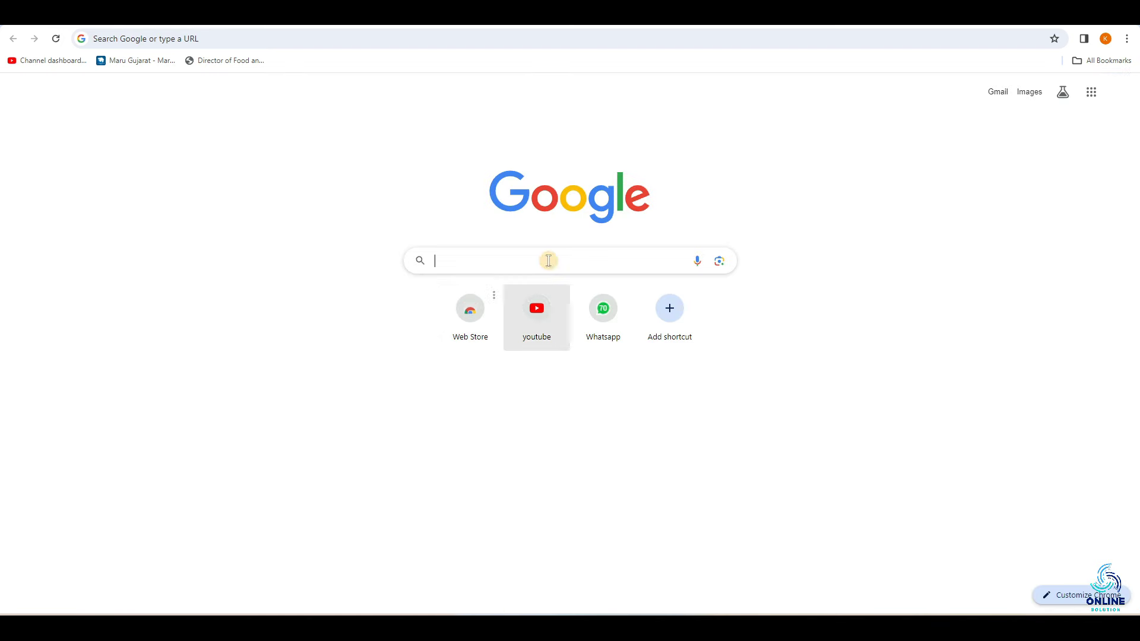
{"action": "left_click", "coordinate": [448, 262]}
{"action": "type", "text": "rrbahmedabad.gov.in"}
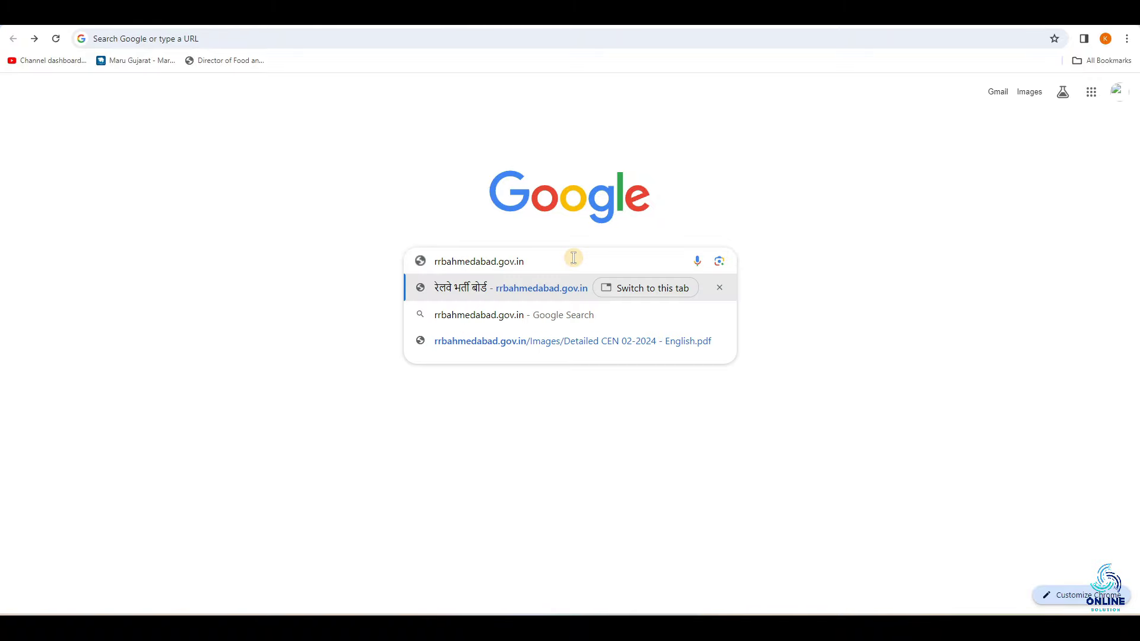
{"action": "left_click", "coordinate": [494, 287]}
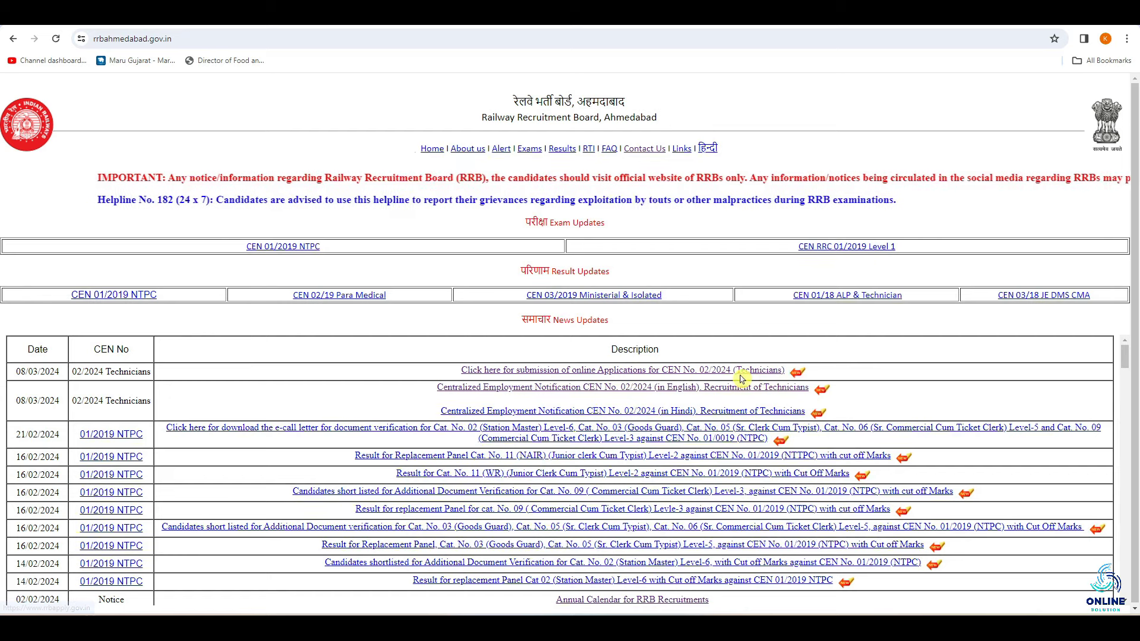
{"action": "left_click", "coordinate": [572, 371]}
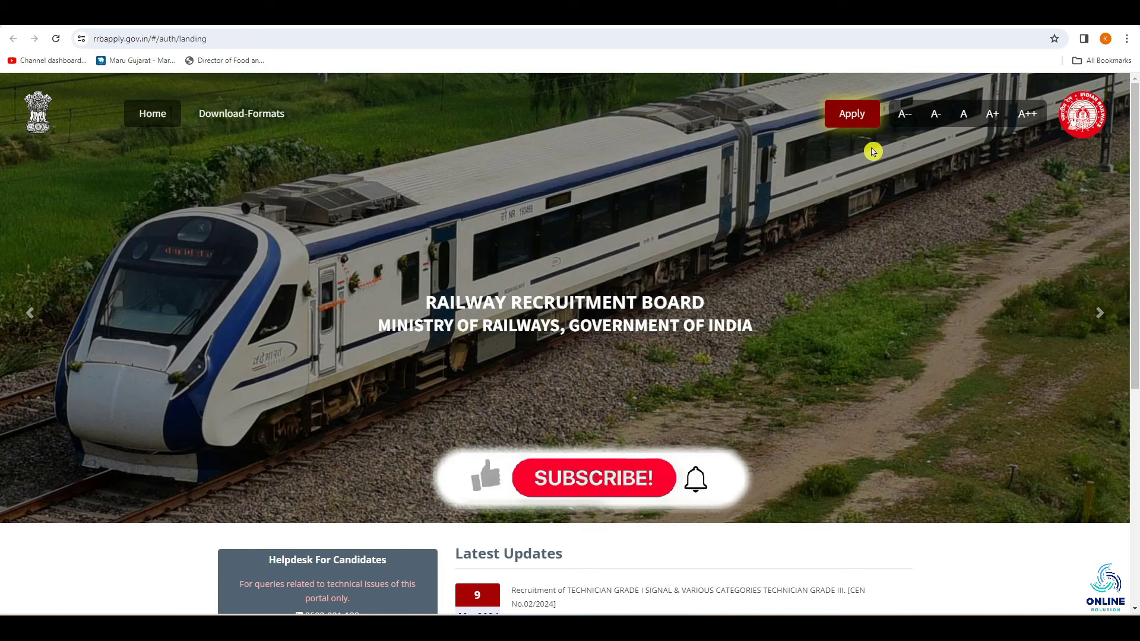
Step: Open Apply > Create An Account and set Country Of Nationality to India
{"action": "left_click", "coordinate": [850, 125]}
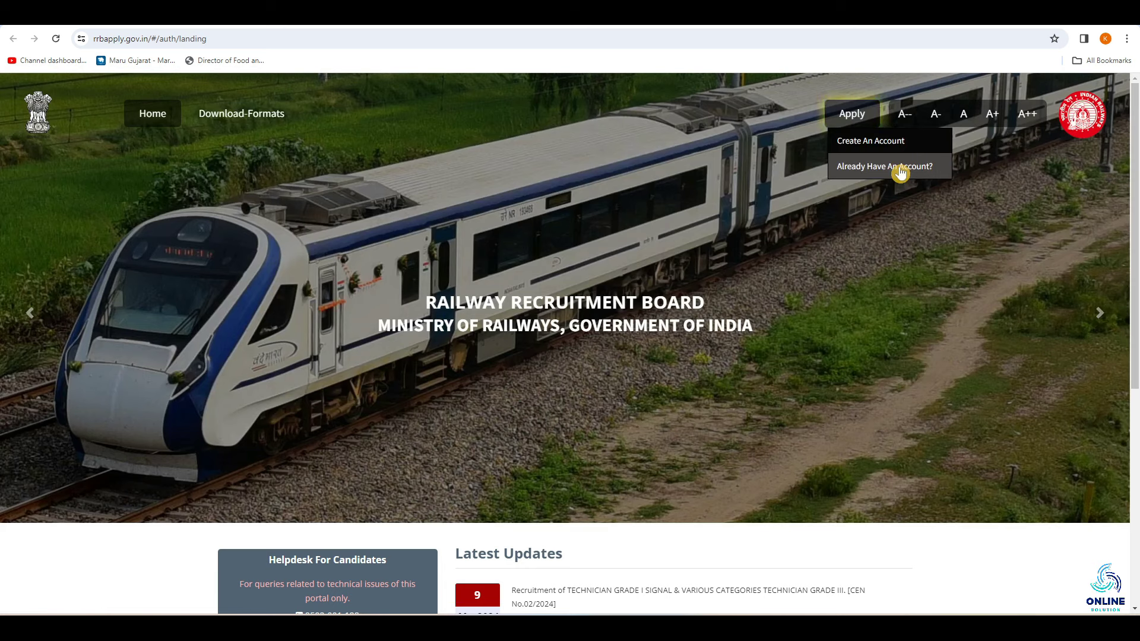
{"action": "left_click", "coordinate": [932, 145]}
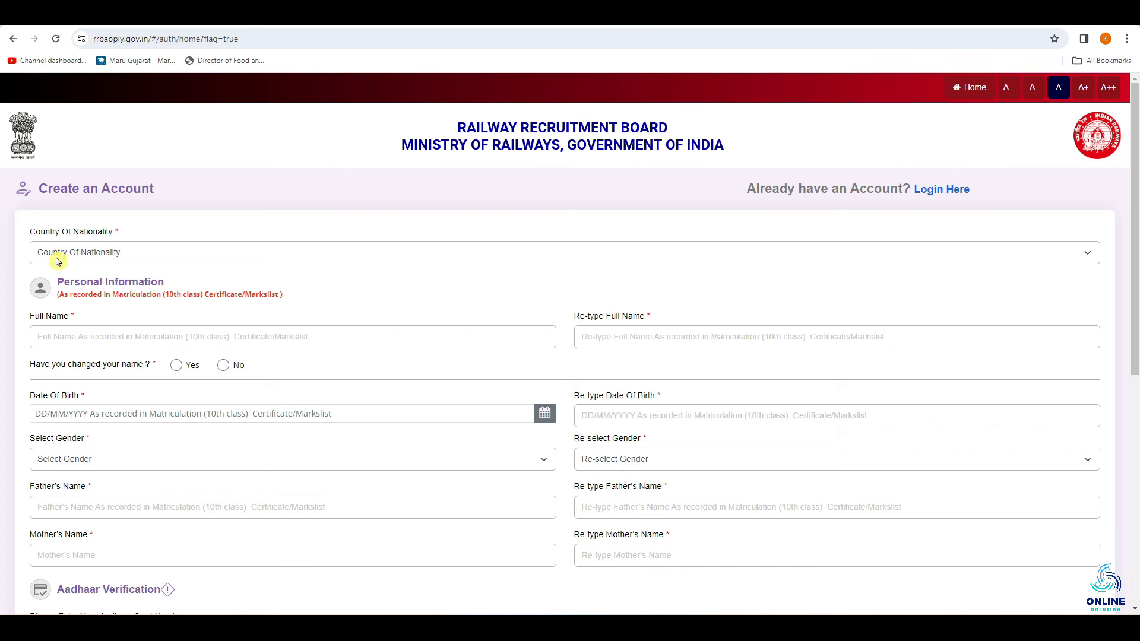
{"action": "left_click", "coordinate": [105, 253]}
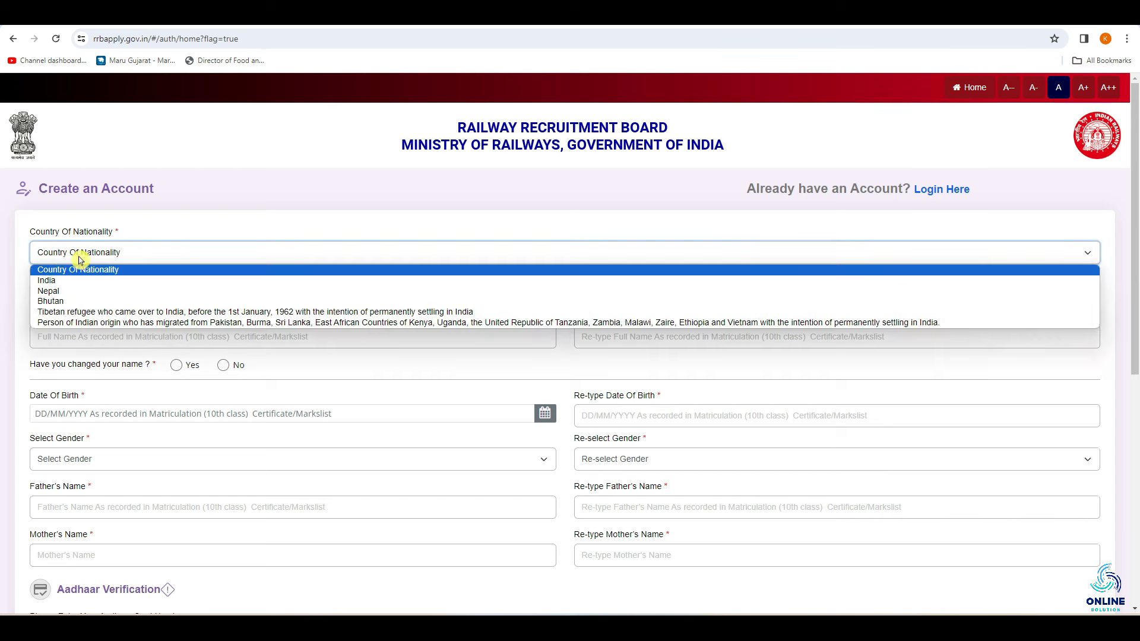
{"action": "left_click", "coordinate": [109, 283]}
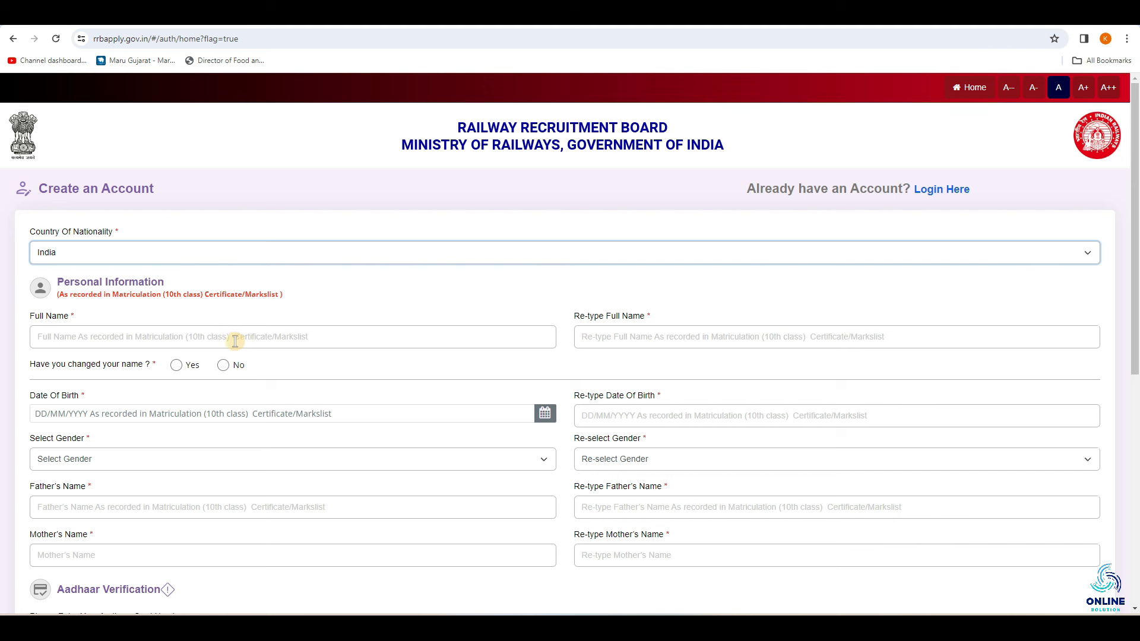
Step: Try the full-name and changed-name fields, then set the name-change answer to No
{"action": "left_click", "coordinate": [357, 338]}
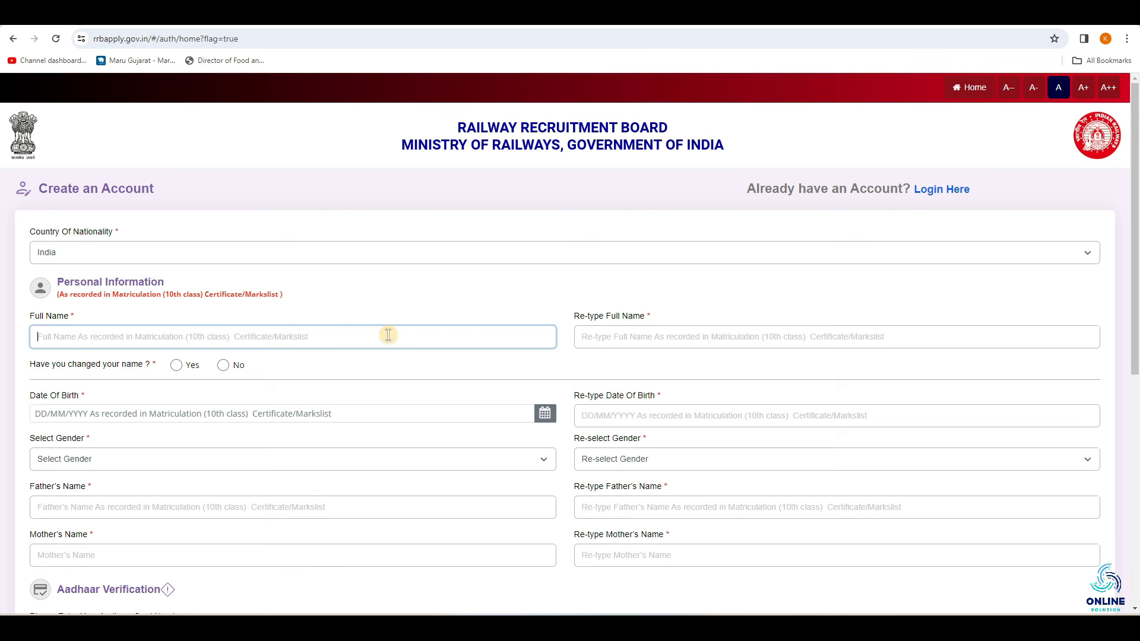
{"action": "left_click", "coordinate": [623, 336]}
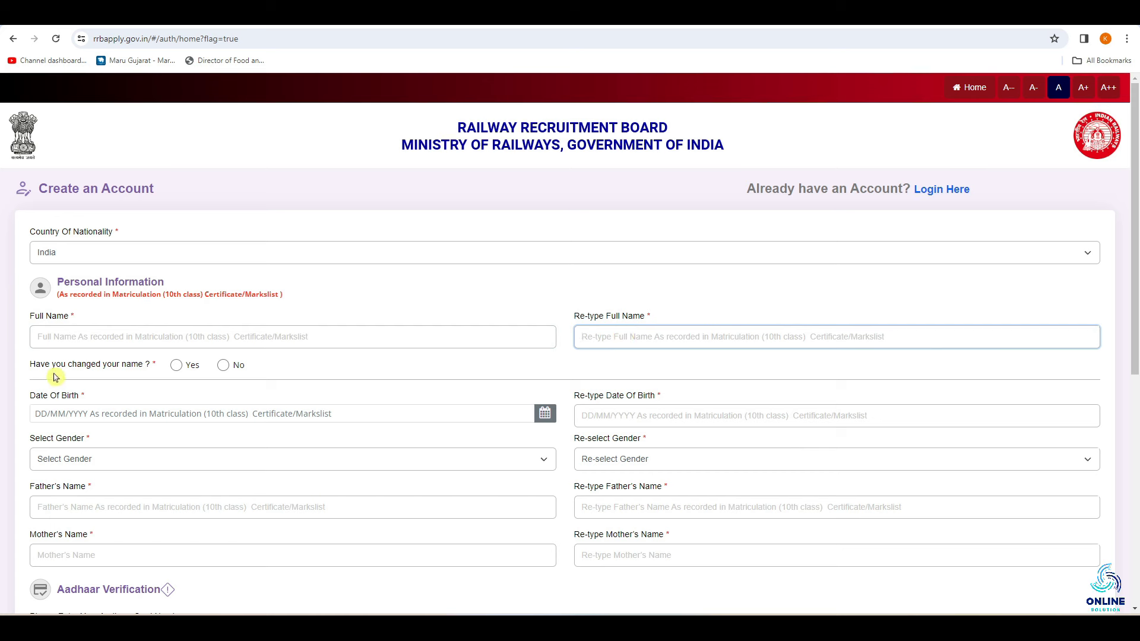
{"action": "left_click", "coordinate": [176, 365]}
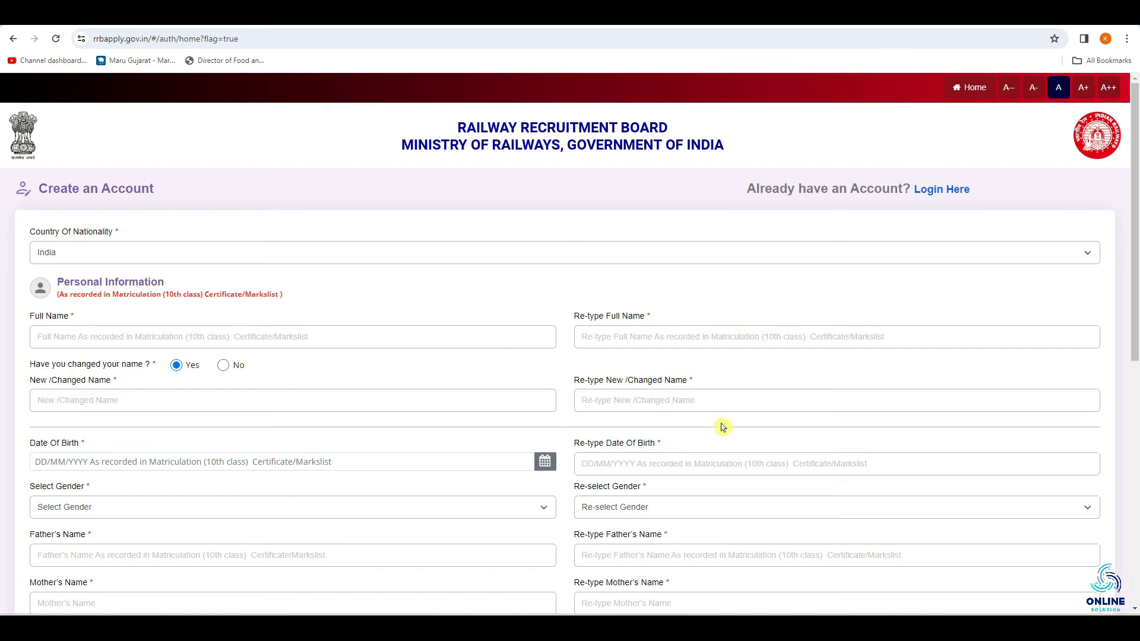
{"action": "left_click", "coordinate": [106, 402]}
{"action": "left_click", "coordinate": [743, 401]}
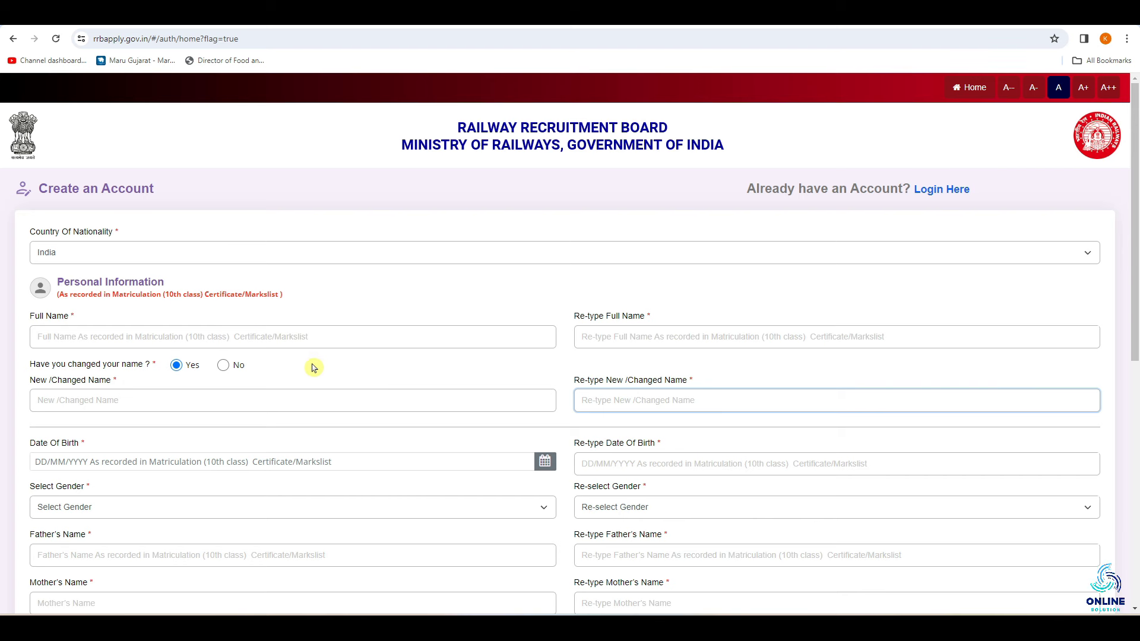
{"action": "left_click", "coordinate": [225, 367]}
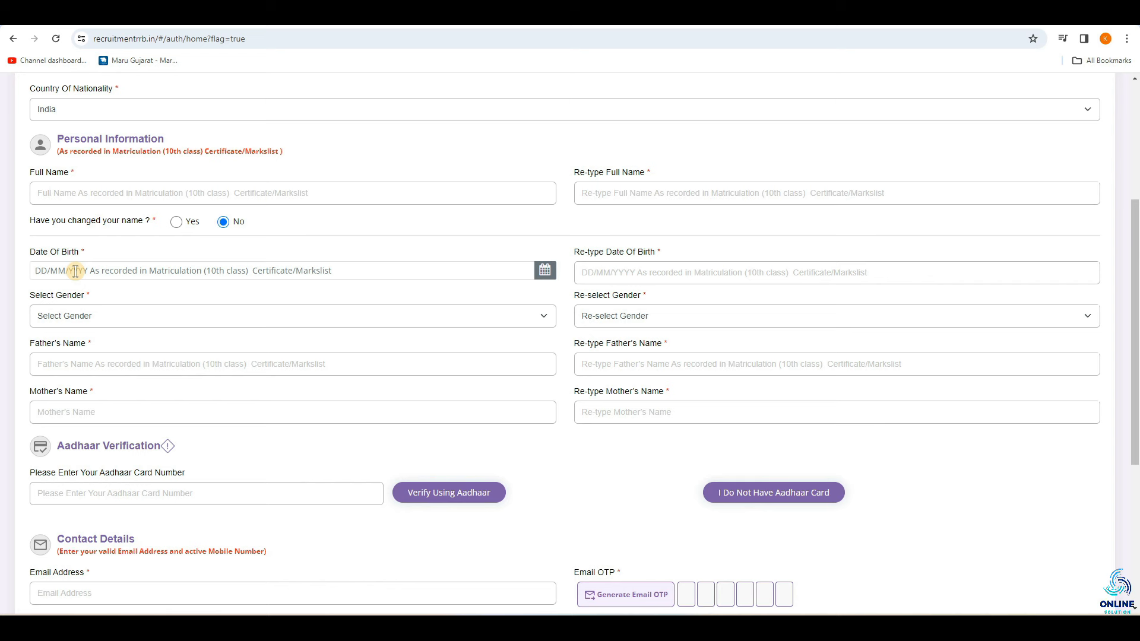
Step: Pick 01/08/2005 as the date of birth and retype it to confirm
{"action": "left_click", "coordinate": [105, 272]}
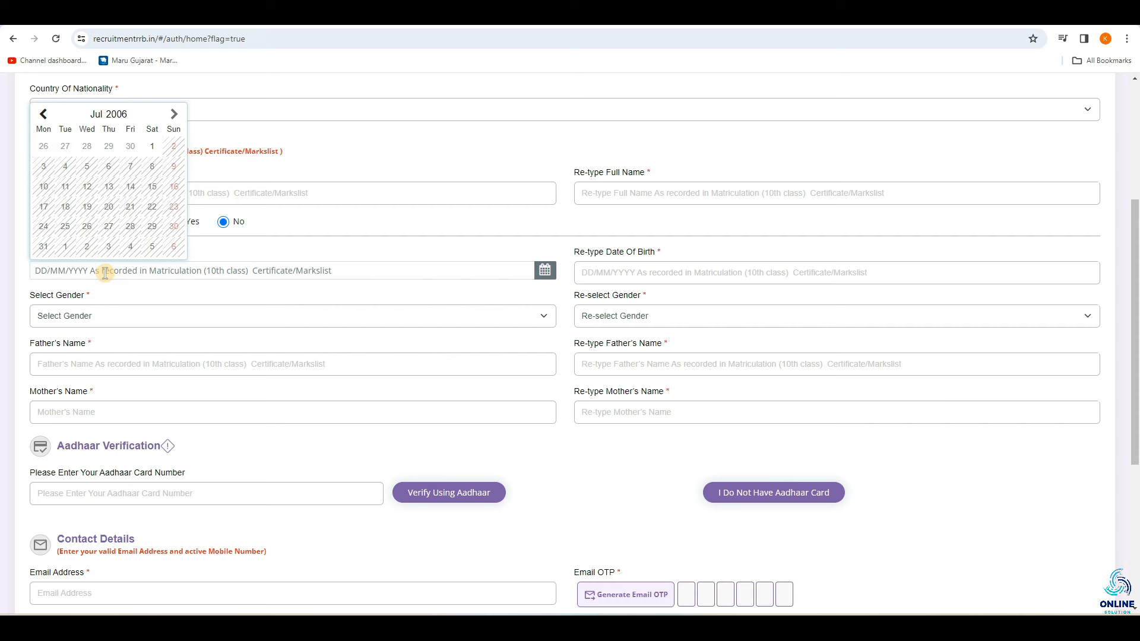
{"action": "left_click", "coordinate": [117, 114]}
{"action": "left_click", "coordinate": [87, 187]}
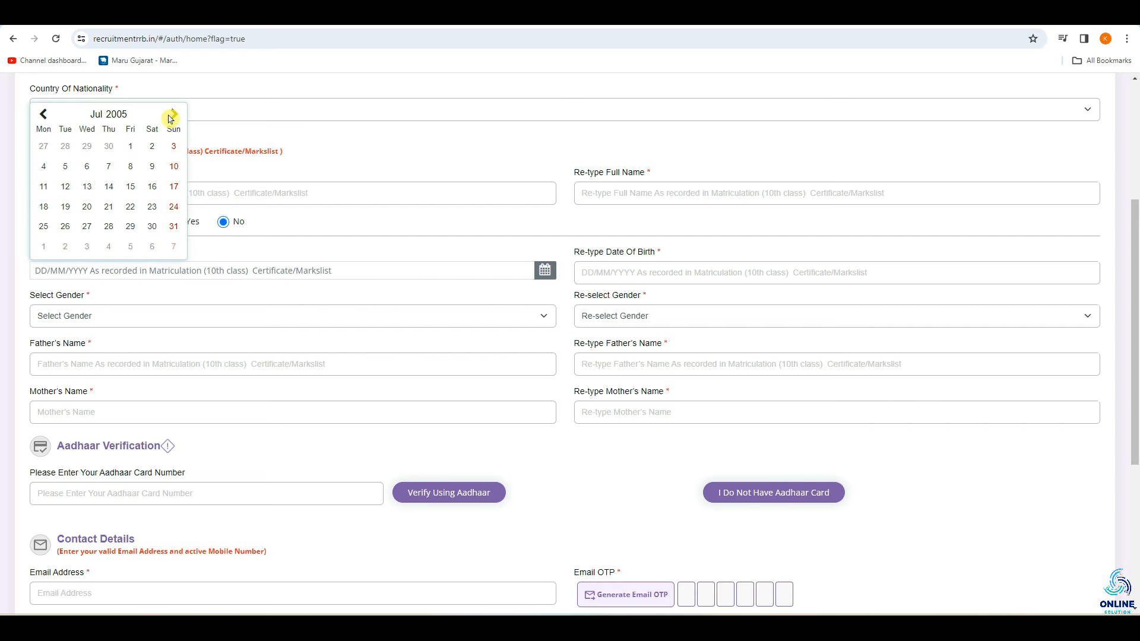
{"action": "left_click", "coordinate": [171, 115]}
{"action": "left_click", "coordinate": [46, 147]}
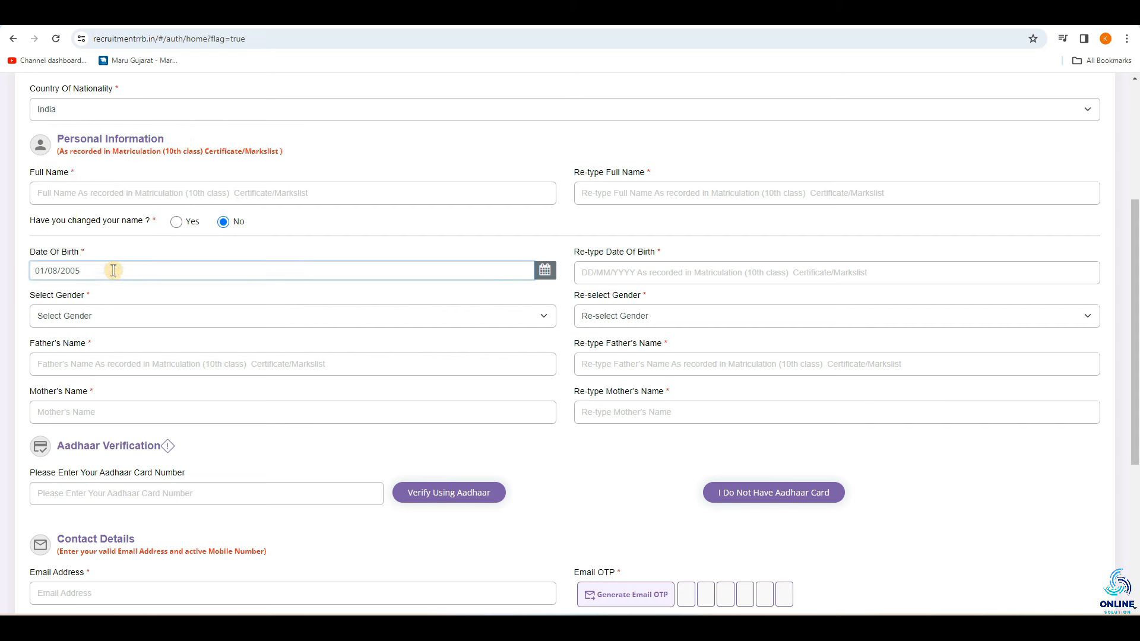
{"action": "left_click", "coordinate": [449, 243]}
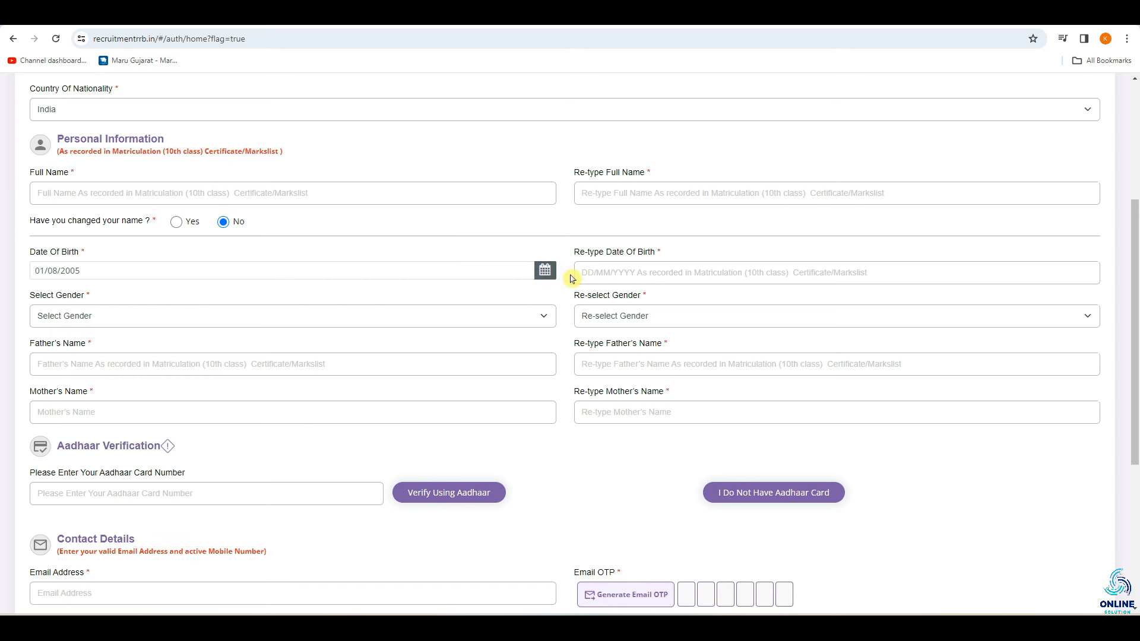
{"action": "left_click", "coordinate": [582, 273]}
{"action": "type", "text": "01"}
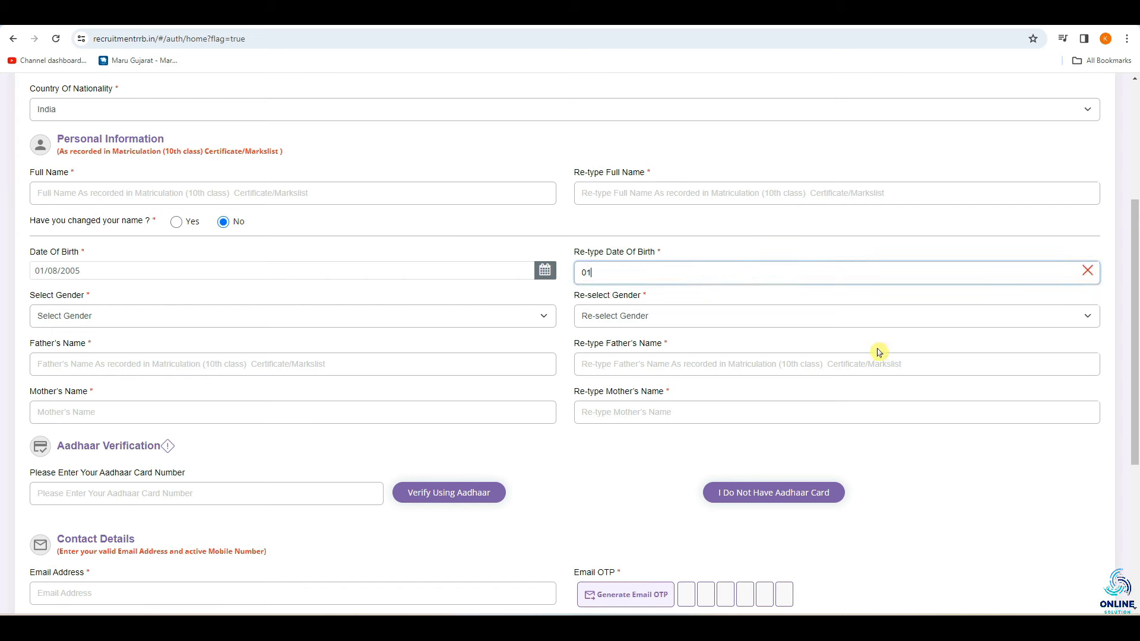
{"action": "type", "text": "/08/2005"}
Step: Select Male as the gender in both gender dropdowns
{"action": "left_click", "coordinate": [216, 321]}
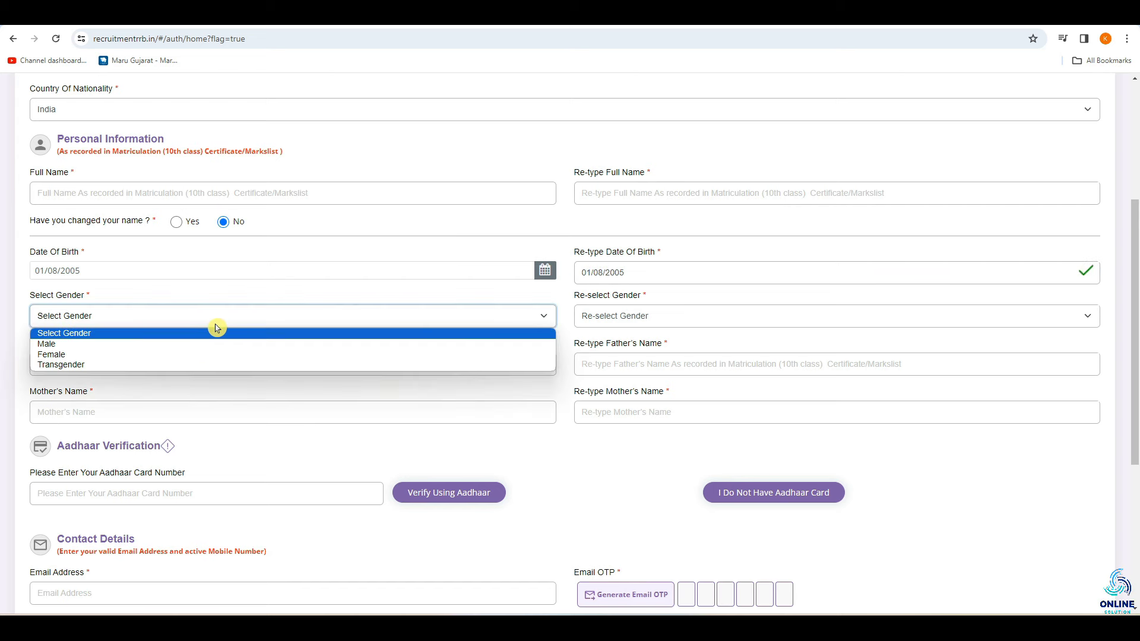
{"action": "left_click", "coordinate": [54, 344]}
{"action": "left_click", "coordinate": [629, 320]}
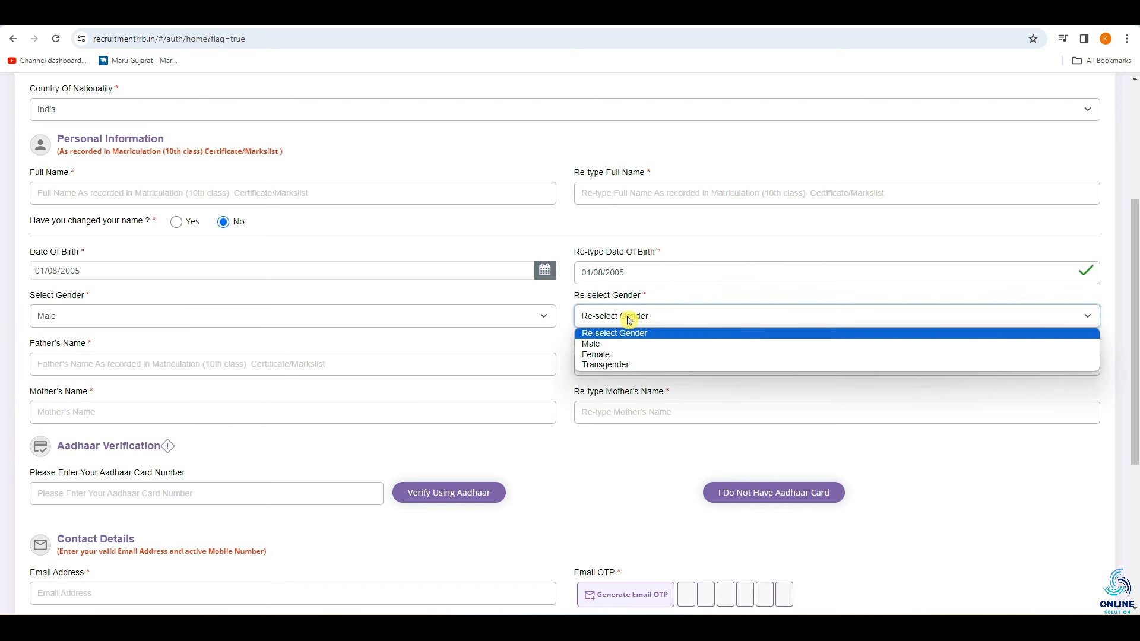
{"action": "left_click", "coordinate": [588, 343]}
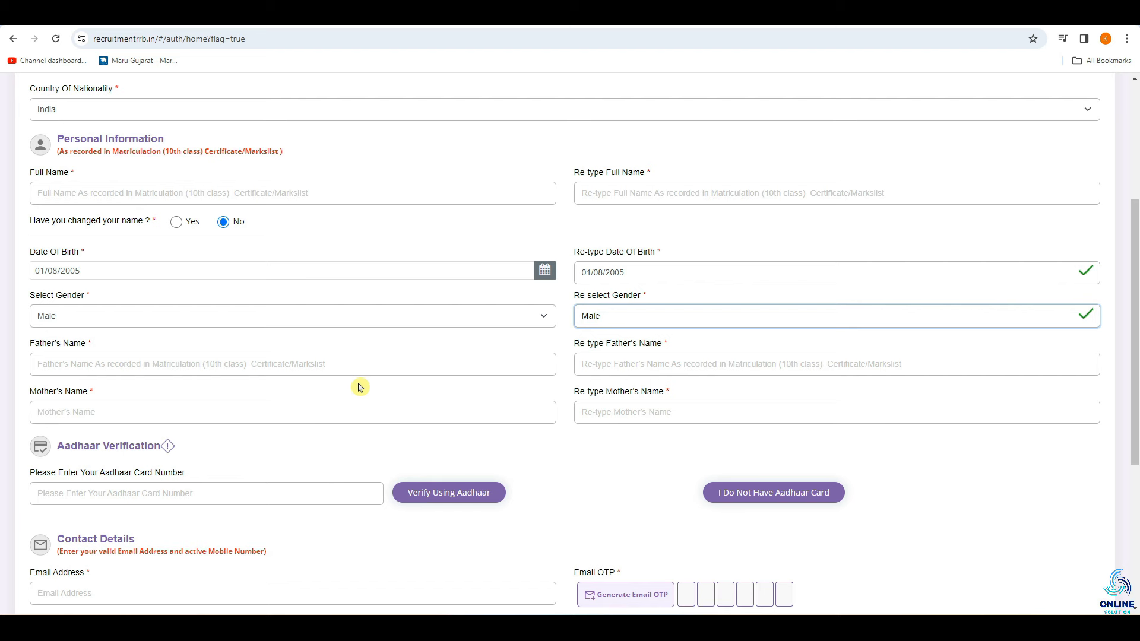
Step: Move through the father's and mother's name fields and their retype boxes
{"action": "left_click", "coordinate": [50, 364]}
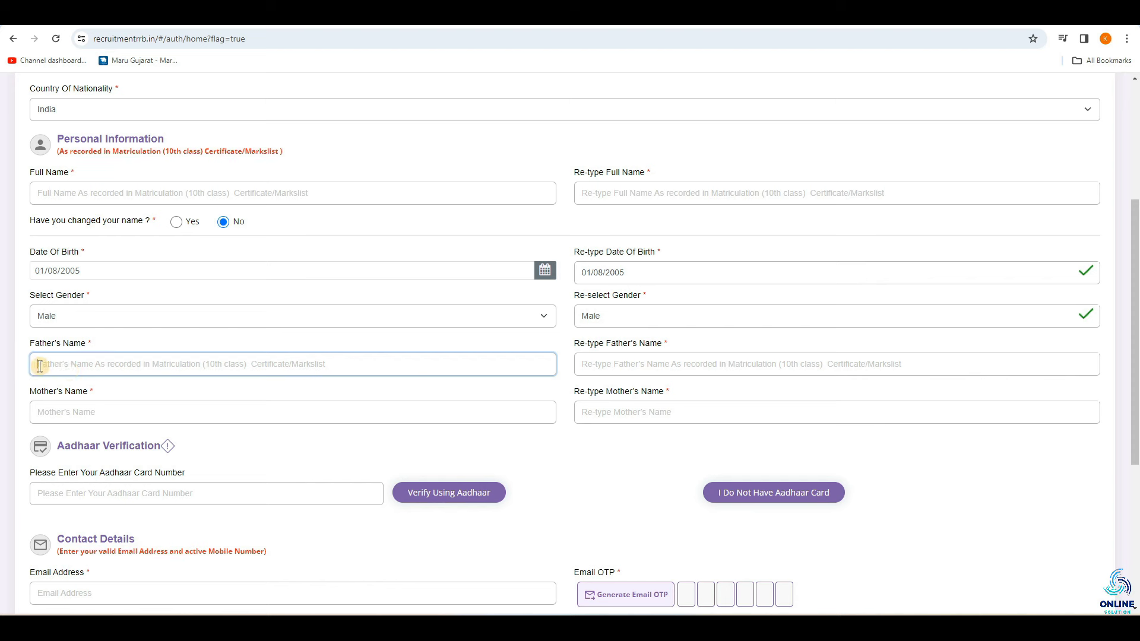
{"action": "left_click", "coordinate": [610, 364]}
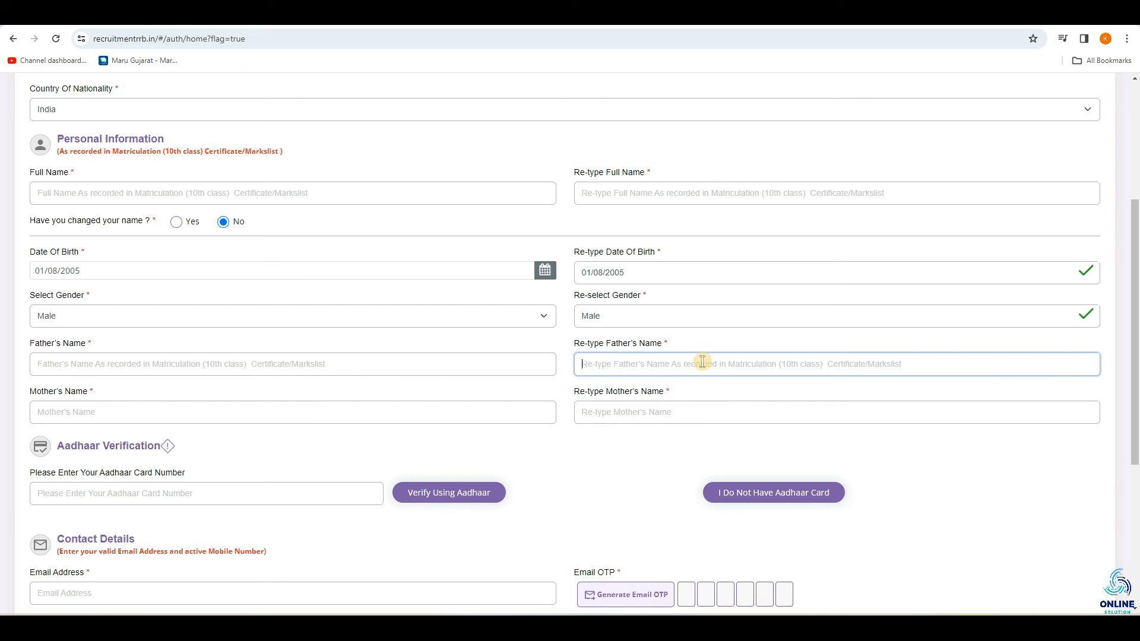
{"action": "left_click", "coordinate": [26, 407]}
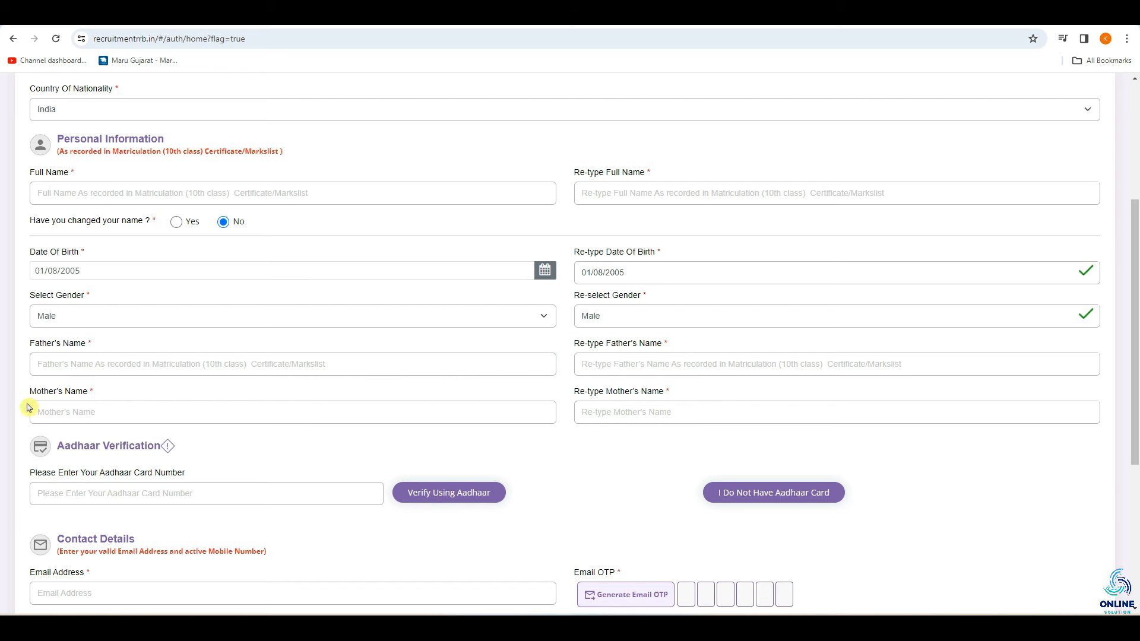
{"action": "left_click", "coordinate": [60, 414]}
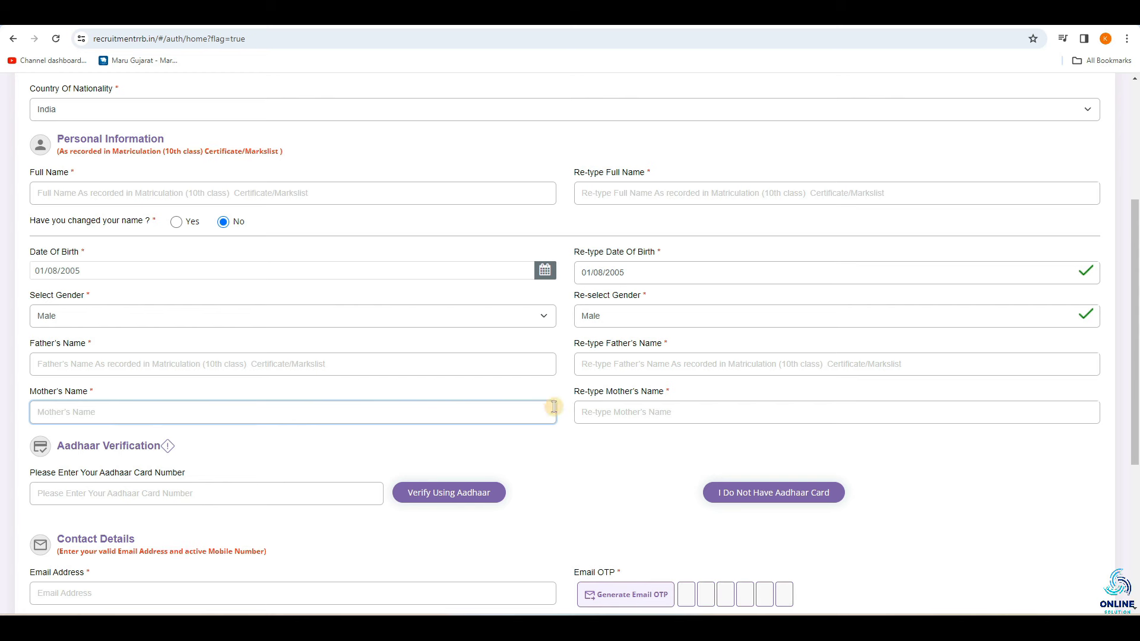
{"action": "left_click", "coordinate": [608, 410]}
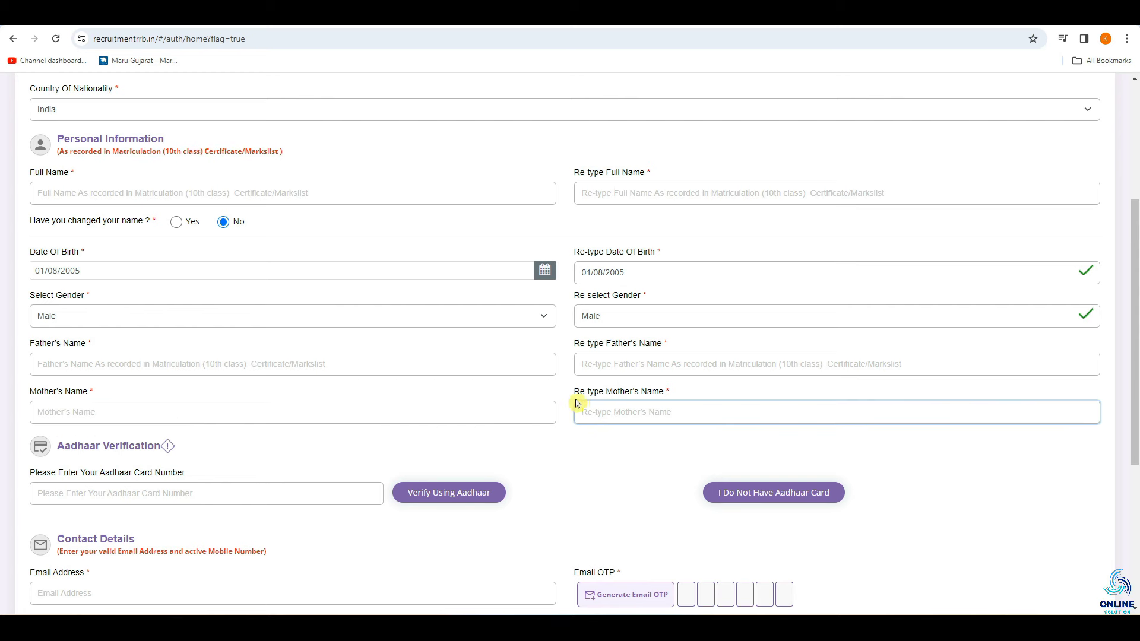
{"action": "scroll", "coordinate": [453, 402], "scroll_direction": "down", "scroll_amount": 4}
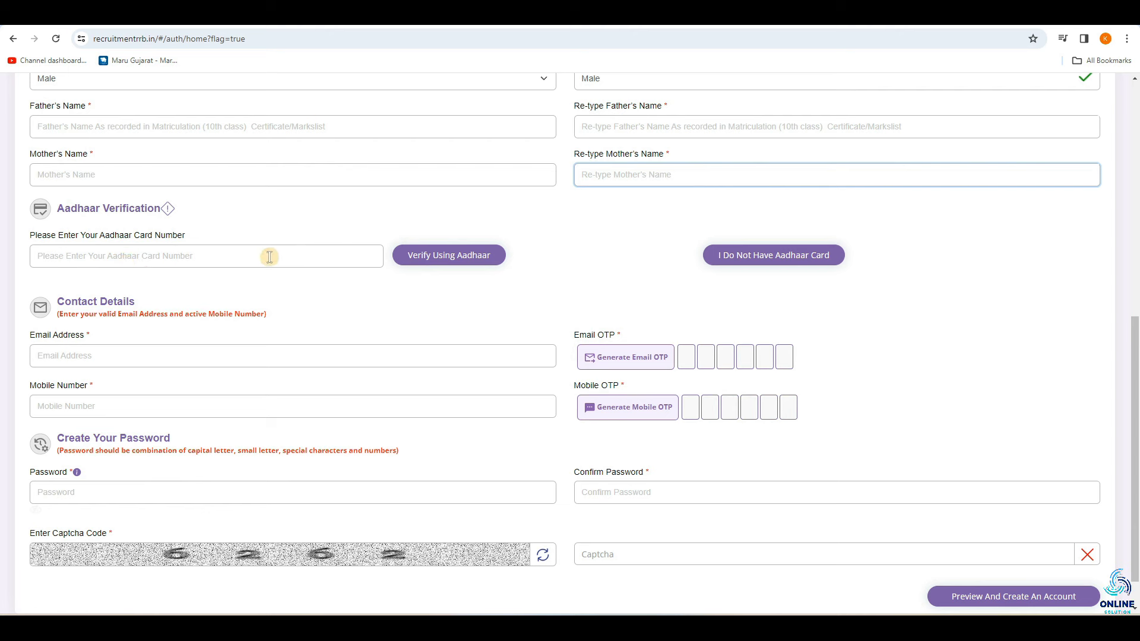
{"action": "left_click", "coordinate": [776, 264]}
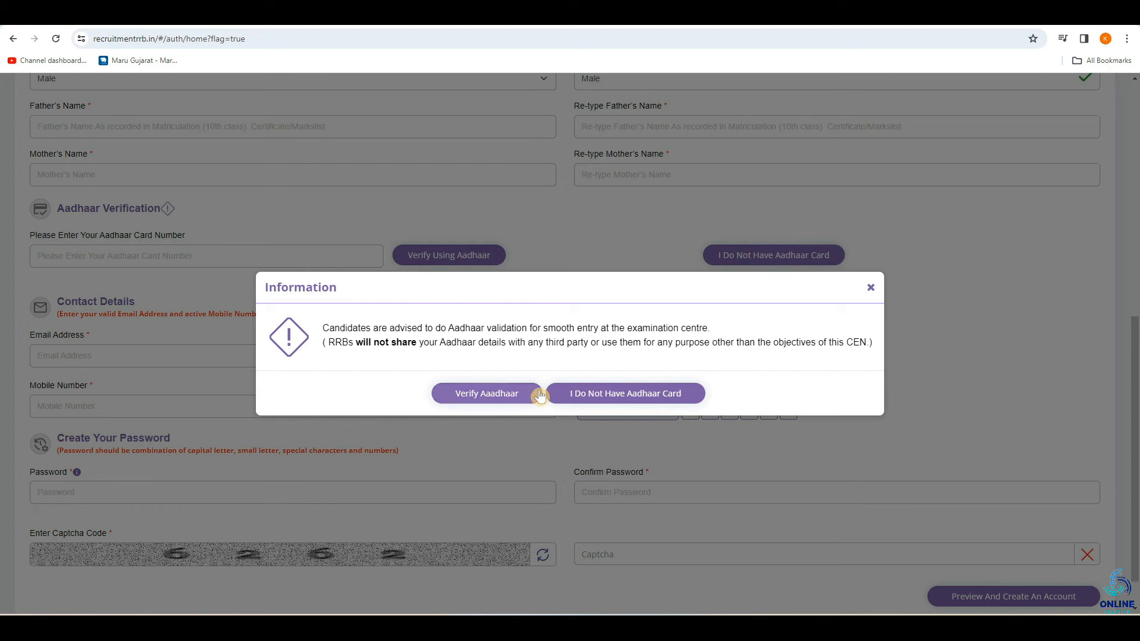
{"action": "left_click", "coordinate": [630, 398]}
{"action": "left_click", "coordinate": [182, 263]}
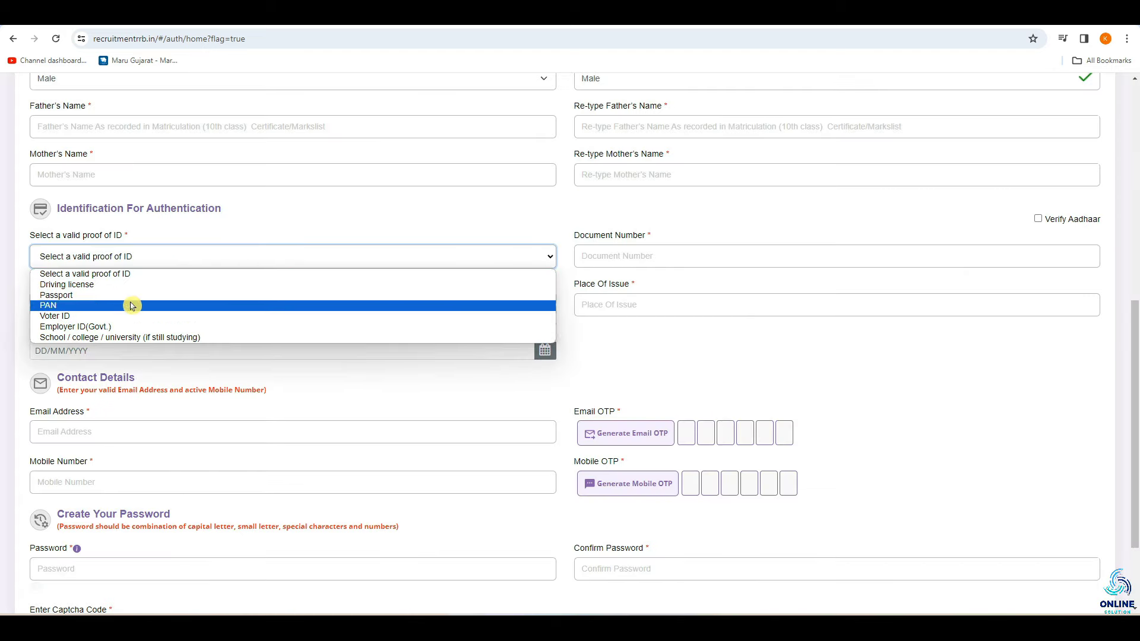
{"action": "left_click", "coordinate": [257, 238]}
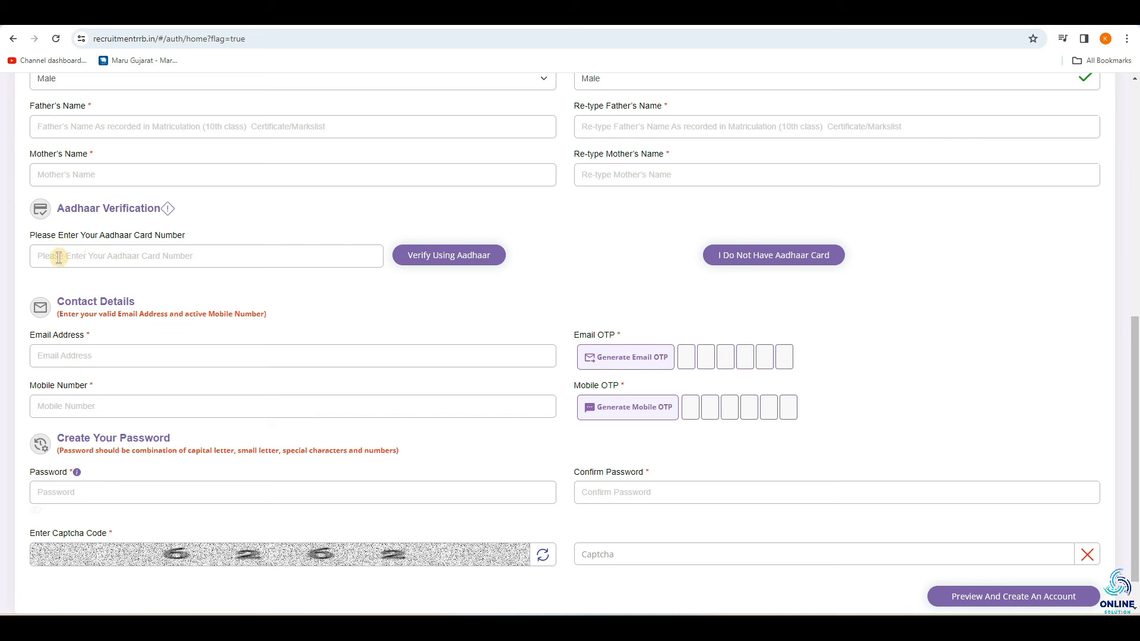
{"action": "left_click", "coordinate": [105, 255]}
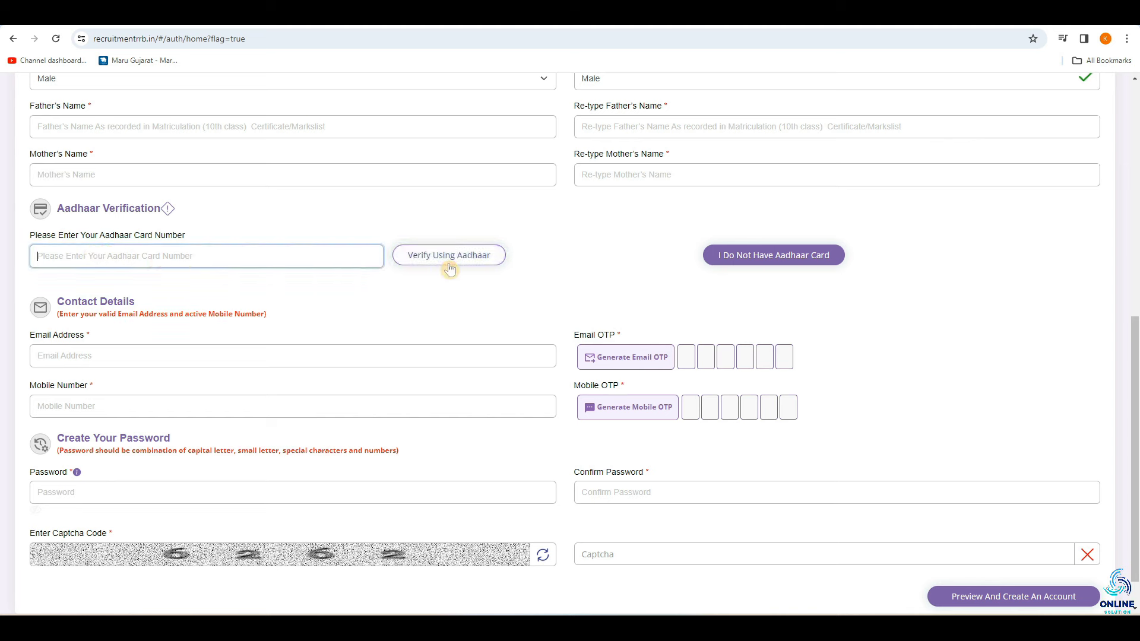
{"action": "left_click", "coordinate": [42, 359]}
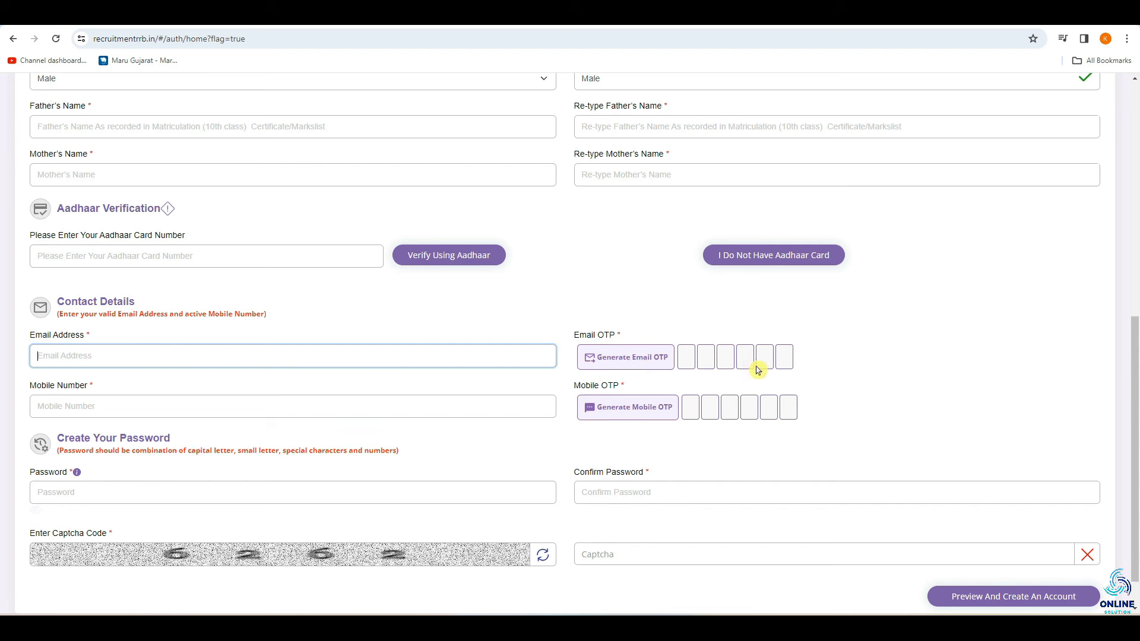
{"action": "left_click", "coordinate": [40, 392]}
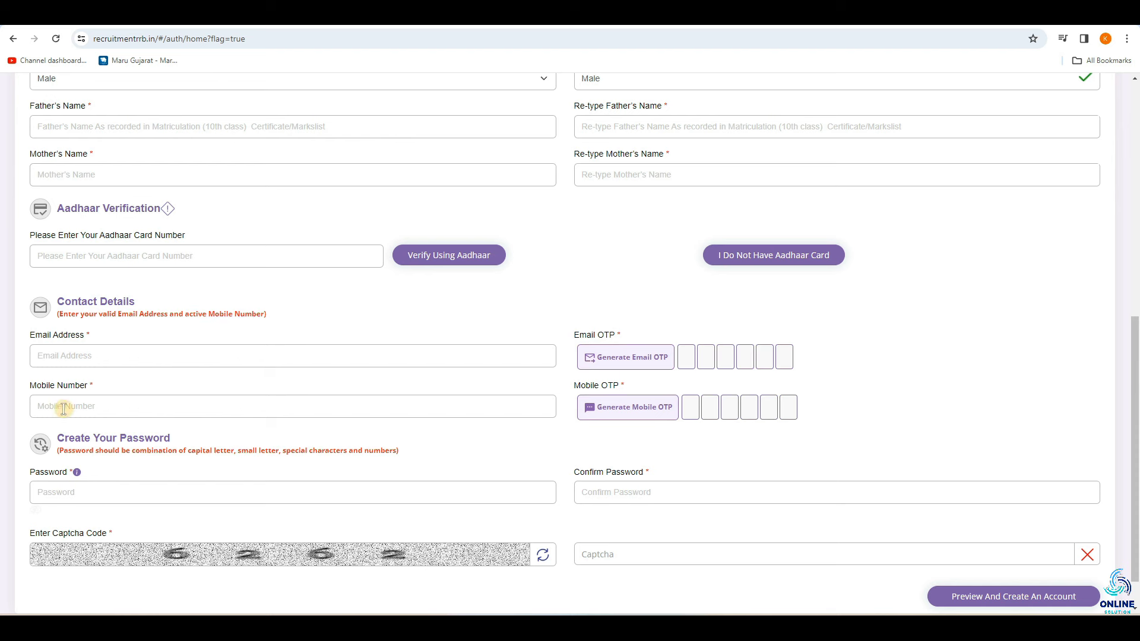
{"action": "left_click", "coordinate": [62, 409]}
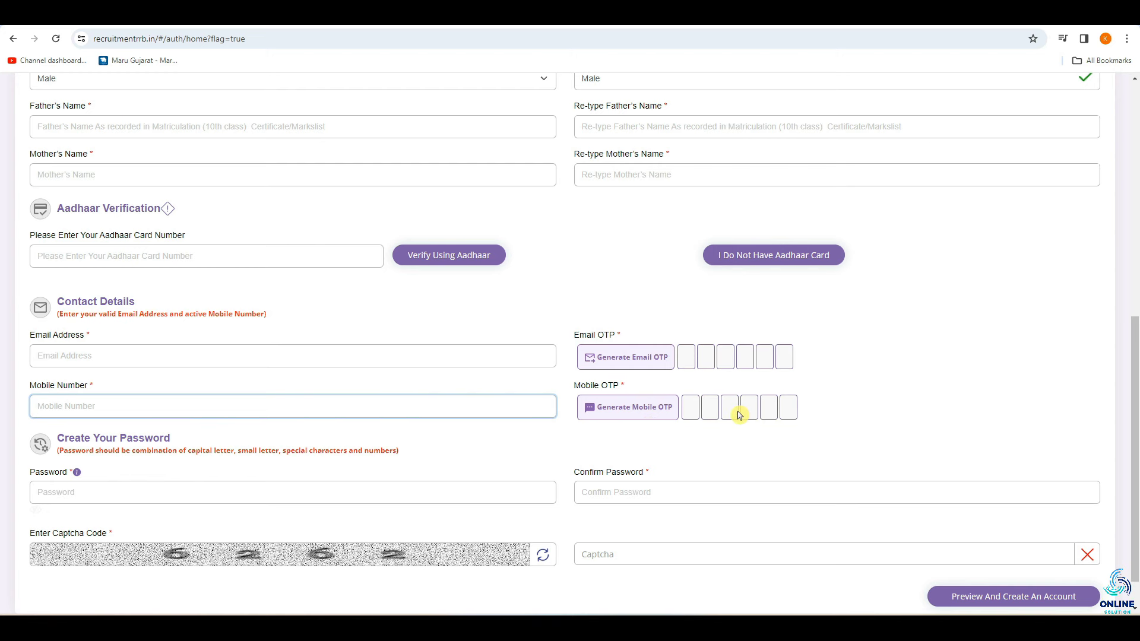
{"action": "scroll", "coordinate": [739, 414], "scroll_direction": "down", "scroll_amount": 1}
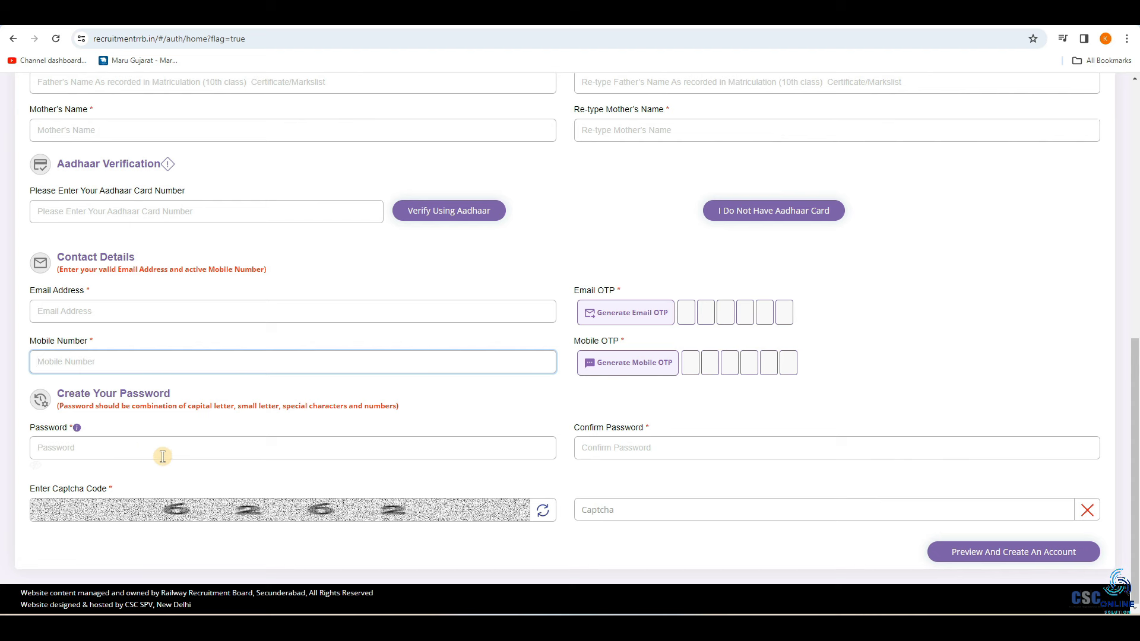
Step: Enter and confirm the account password, fill the captcha, and preview the account details
{"action": "left_click", "coordinate": [84, 451]}
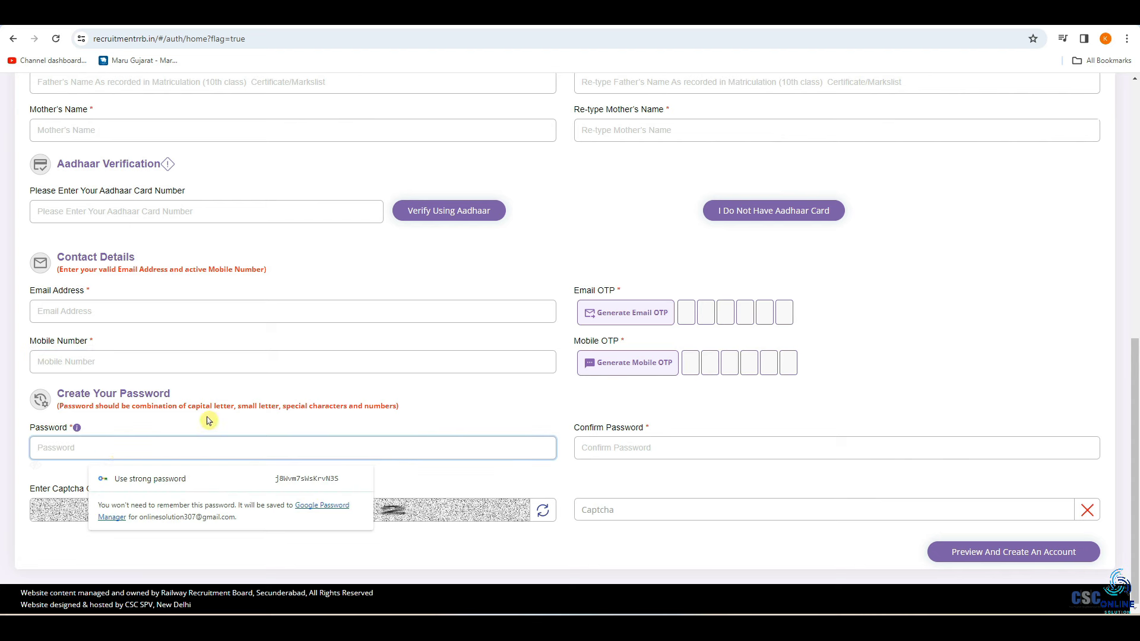
{"action": "left_click_drag", "start_coordinate": [190, 408], "coordinate": [393, 407]}
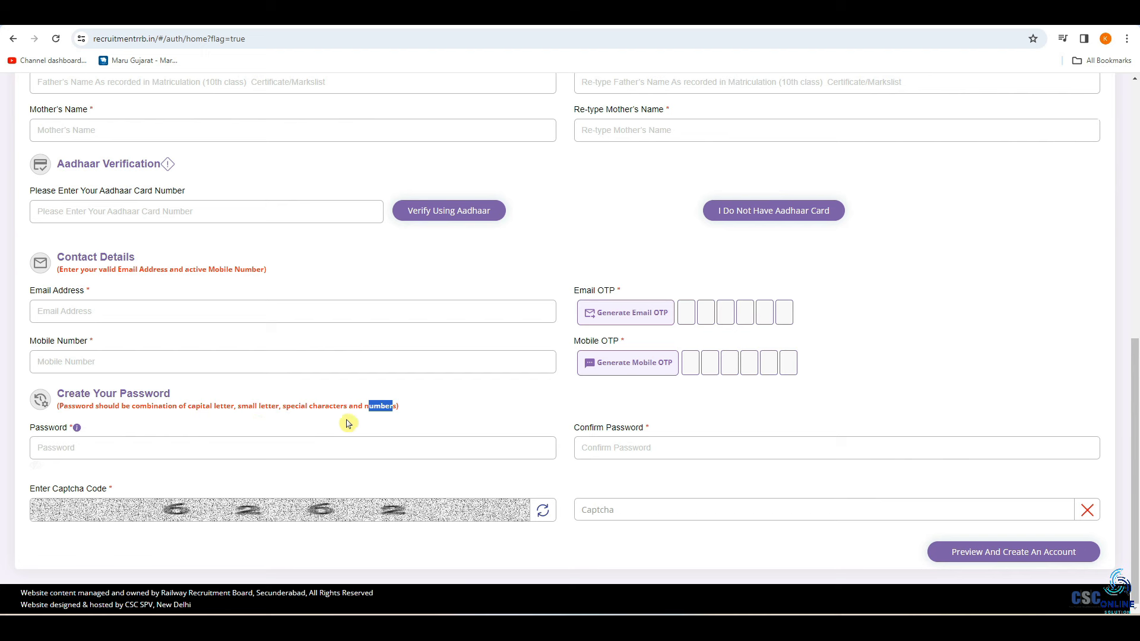
{"action": "left_click", "coordinate": [77, 450]}
{"action": "left_click", "coordinate": [610, 454]}
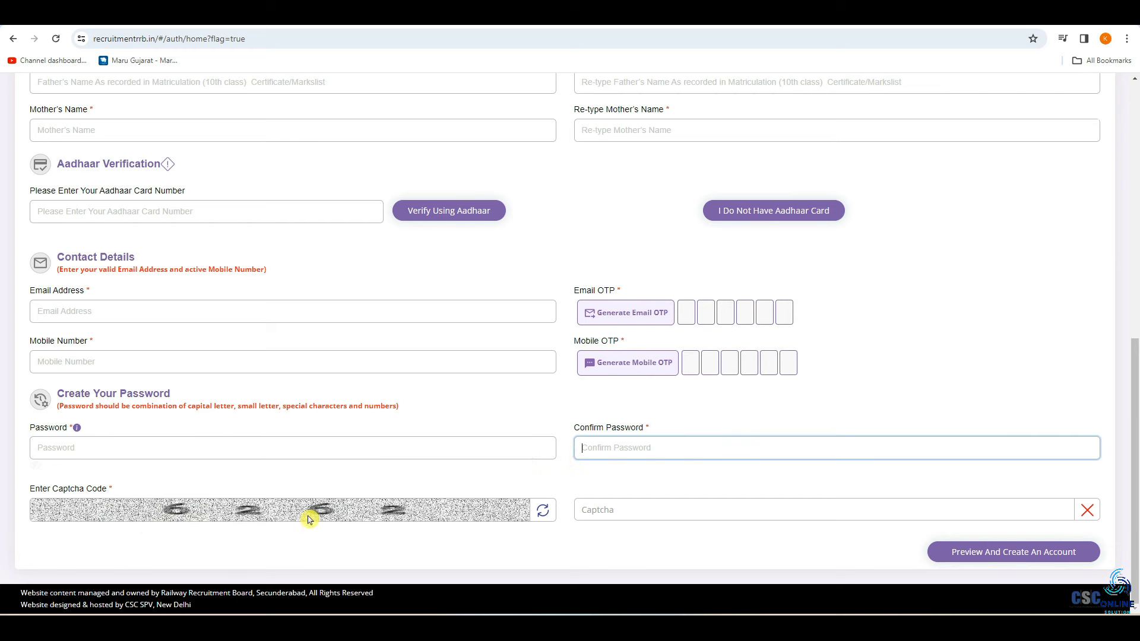
{"action": "left_click", "coordinate": [635, 509]}
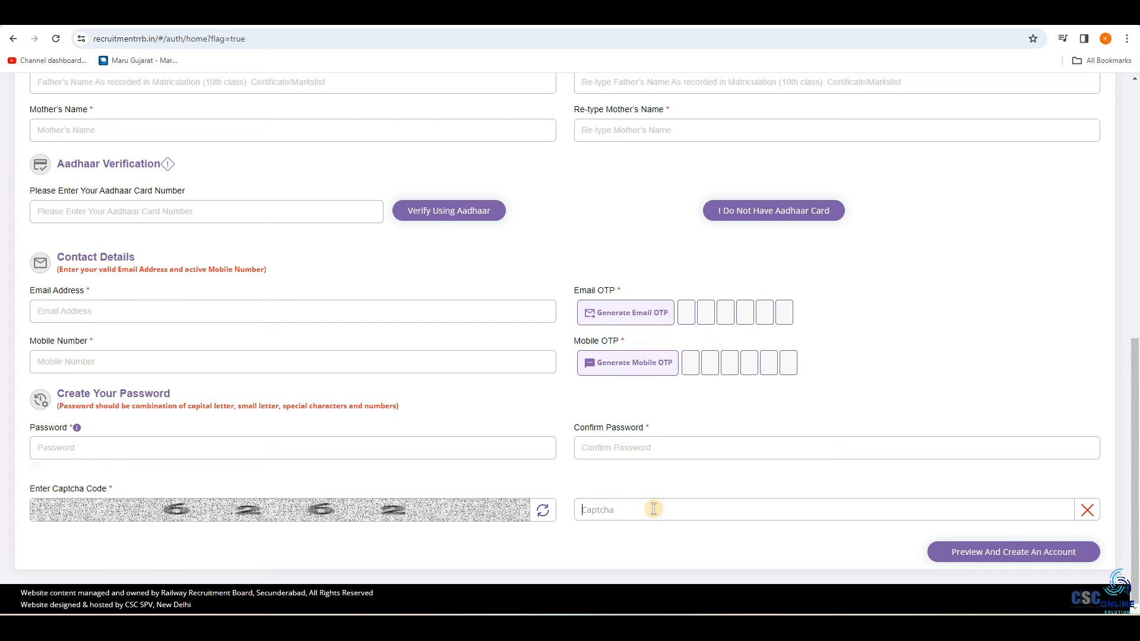
{"action": "left_click", "coordinate": [990, 558]}
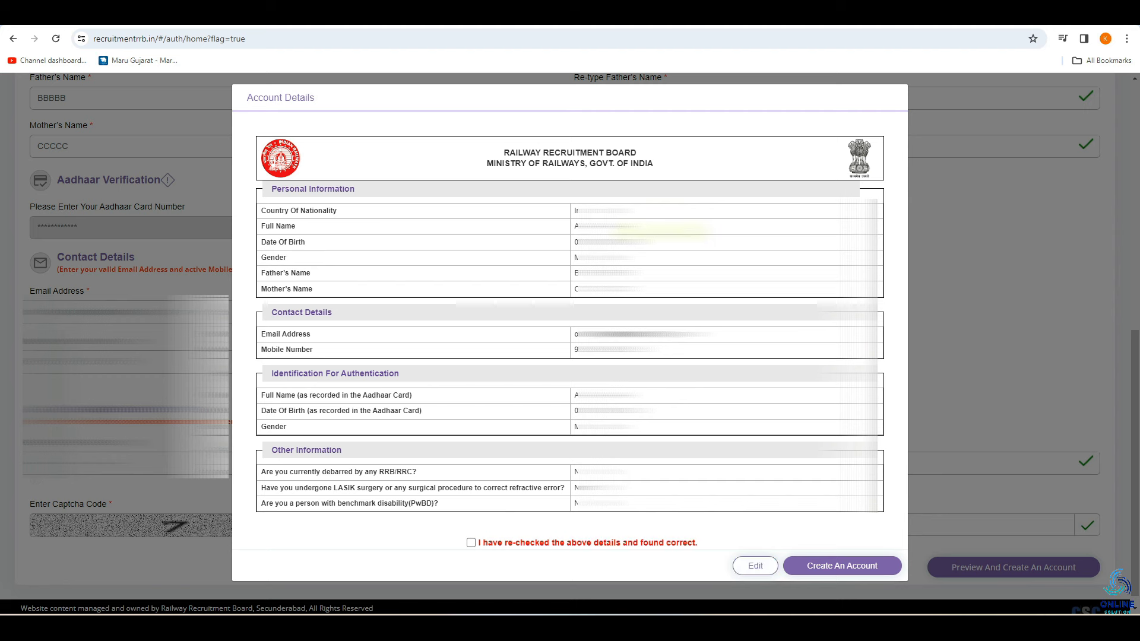
Step: Tick the re-checked details declaration and create the account
{"action": "left_click", "coordinate": [471, 544]}
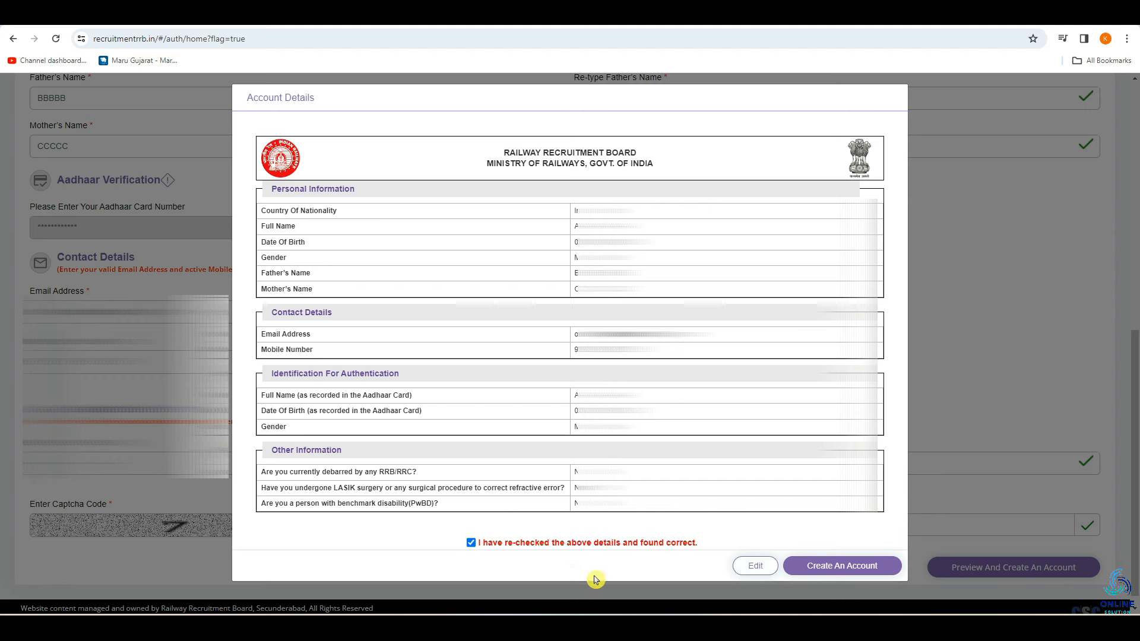
{"action": "left_click", "coordinate": [845, 567]}
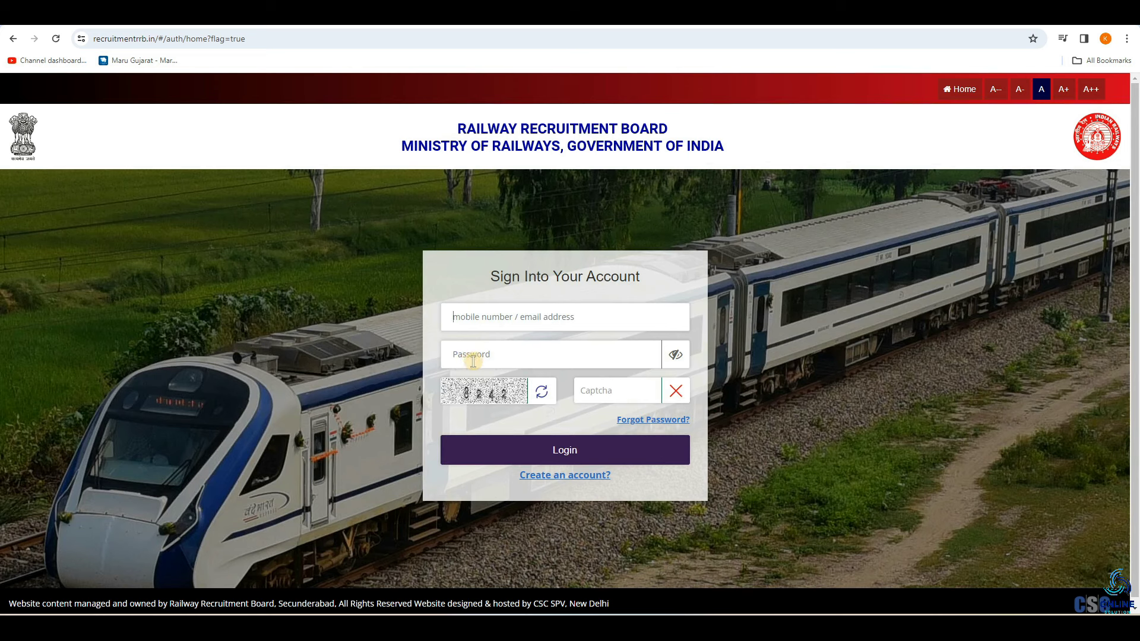
Step: Sign in and open the online application notices, checking the Technician Grade III notice
{"action": "left_click", "coordinate": [520, 362]}
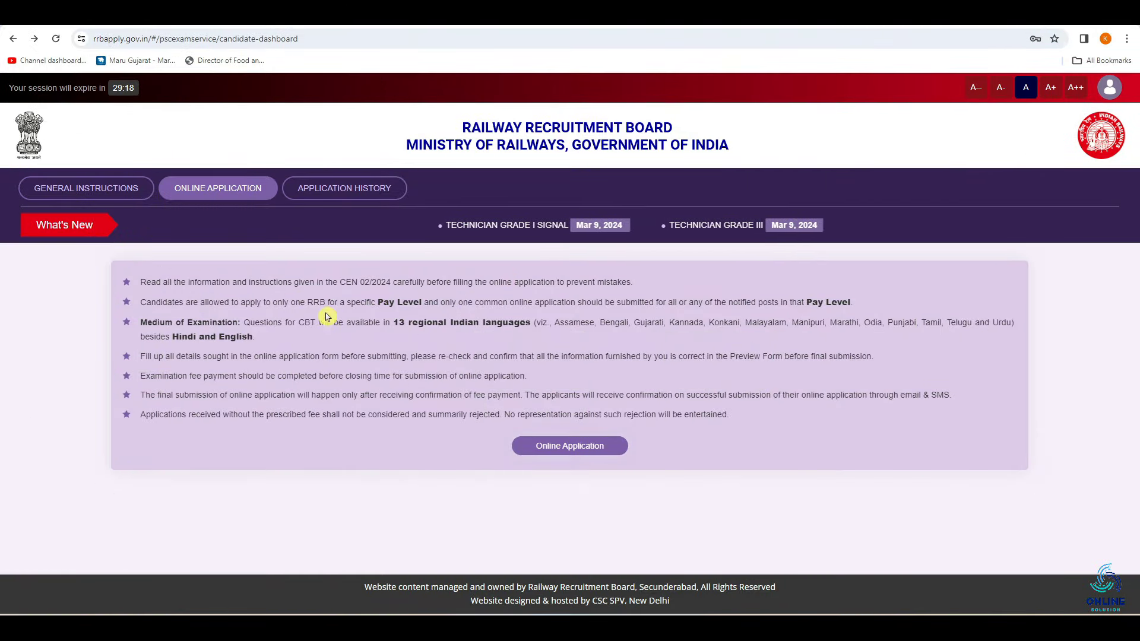
{"action": "left_click", "coordinate": [572, 454]}
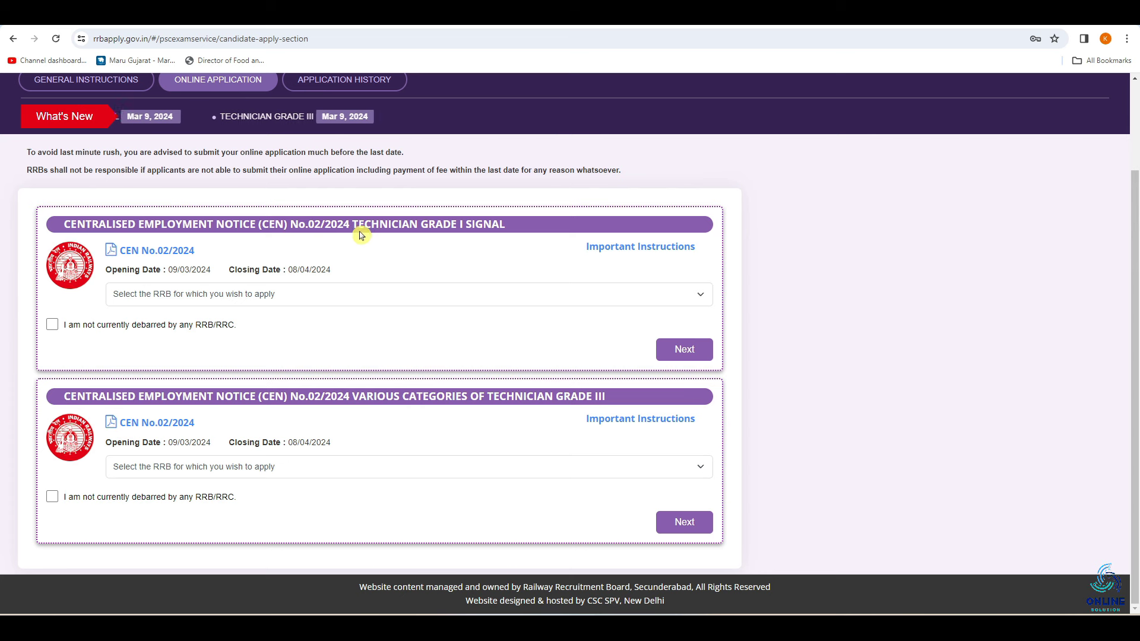
{"action": "left_click_drag", "start_coordinate": [352, 225], "coordinate": [509, 231]}
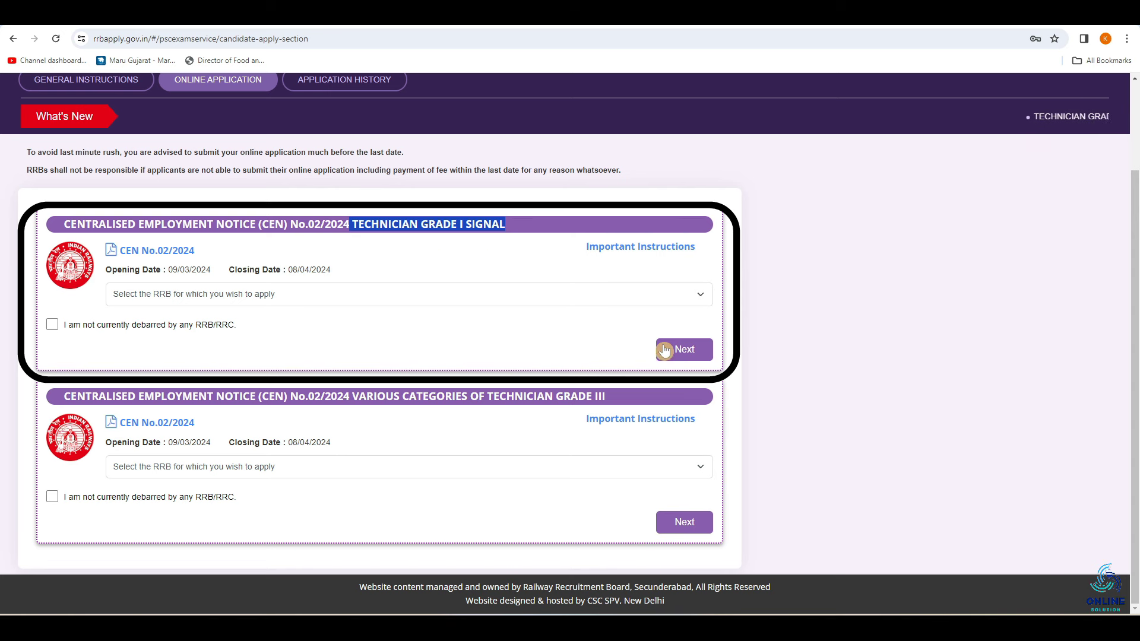
{"action": "left_click", "coordinate": [501, 425]}
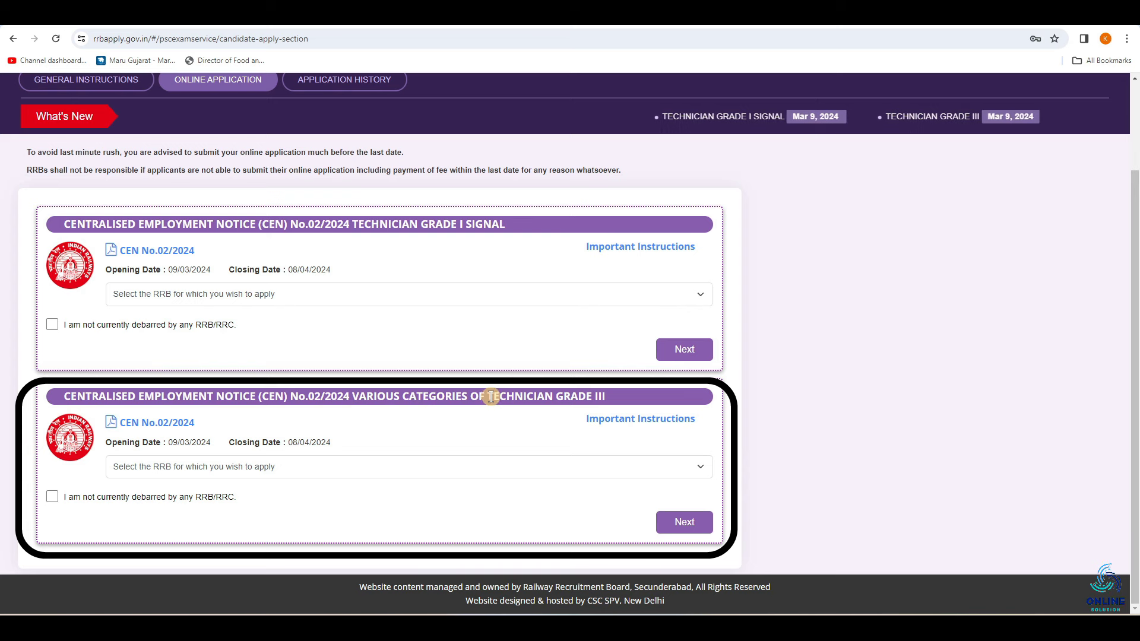
{"action": "left_click_drag", "start_coordinate": [487, 396], "coordinate": [605, 396]}
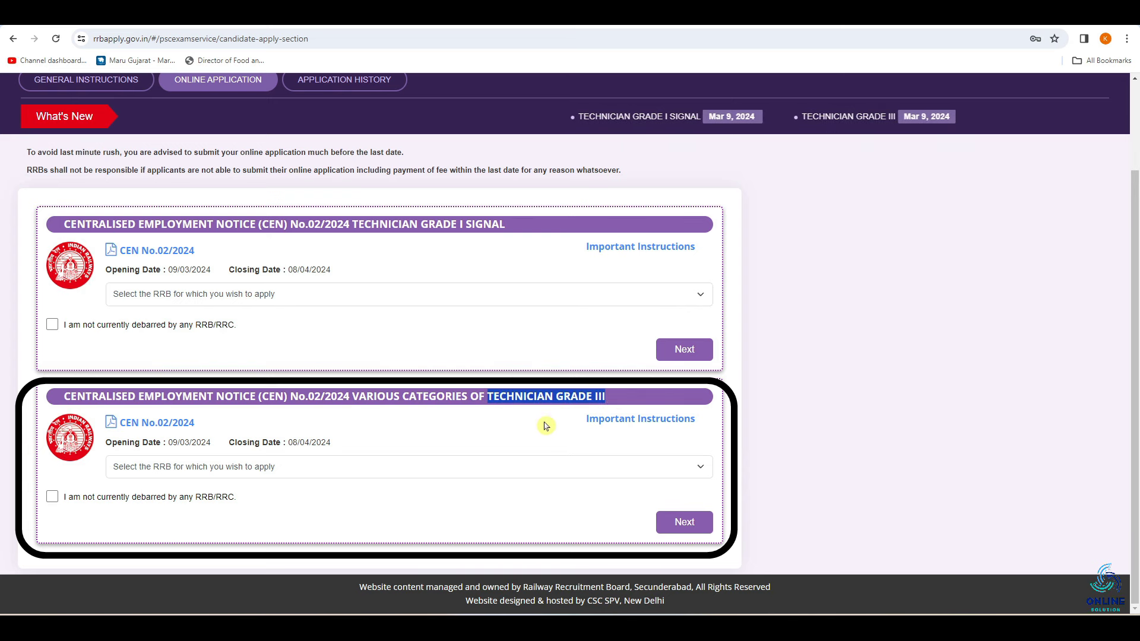
{"action": "left_click", "coordinate": [618, 518]}
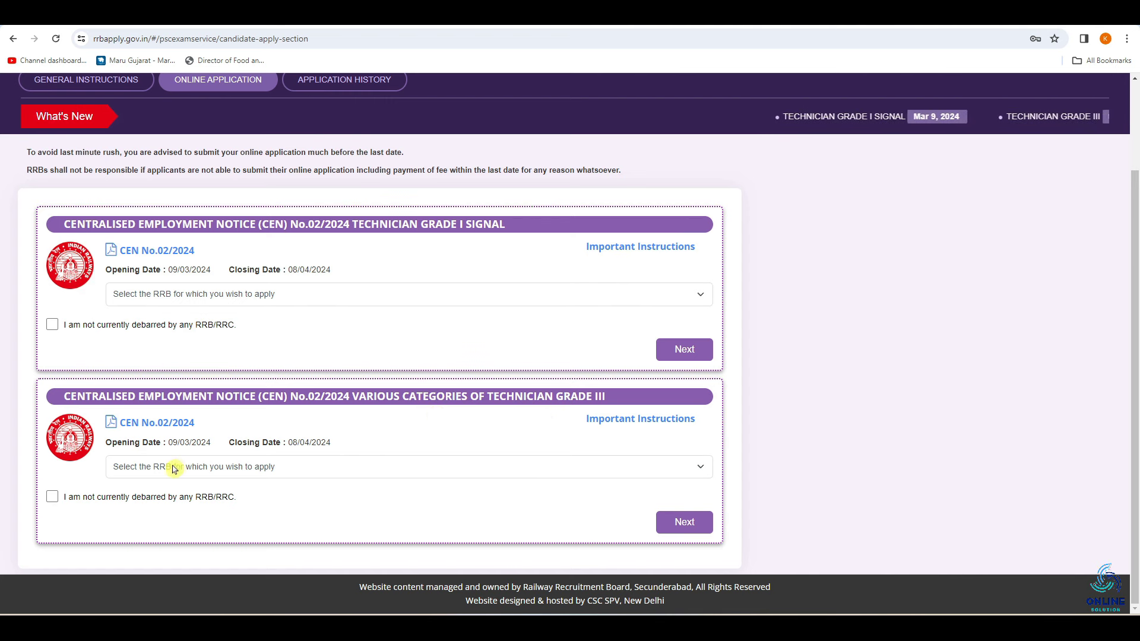
Step: Choose RRB Ahmedabad for Technician Grade III, declare not debarred, and continue
{"action": "left_click", "coordinate": [230, 472]}
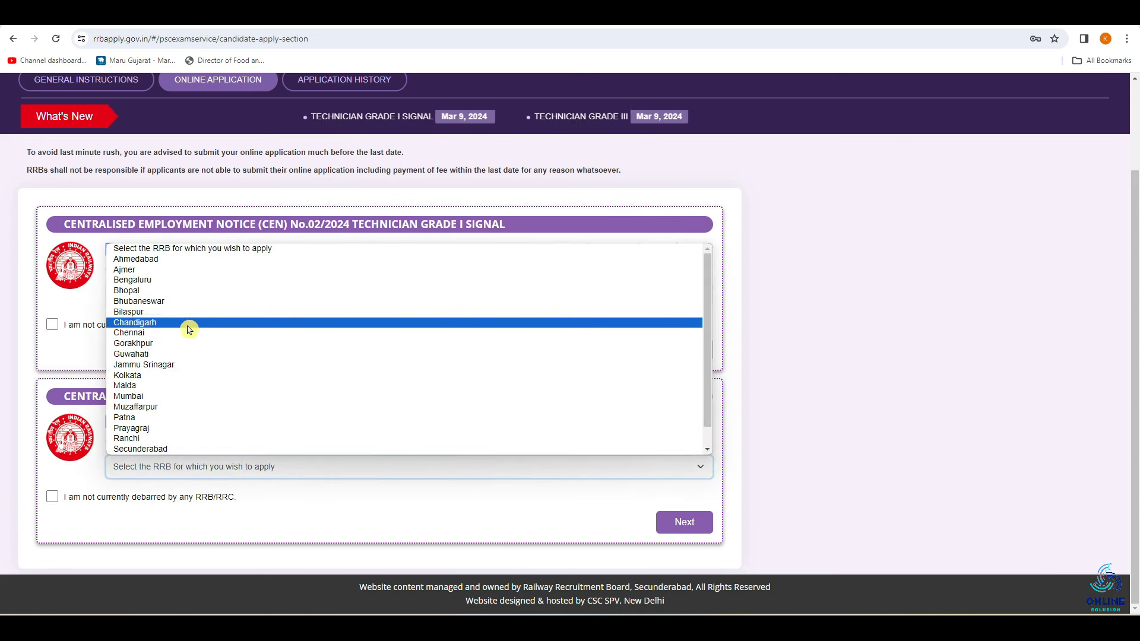
{"action": "left_click", "coordinate": [185, 260]}
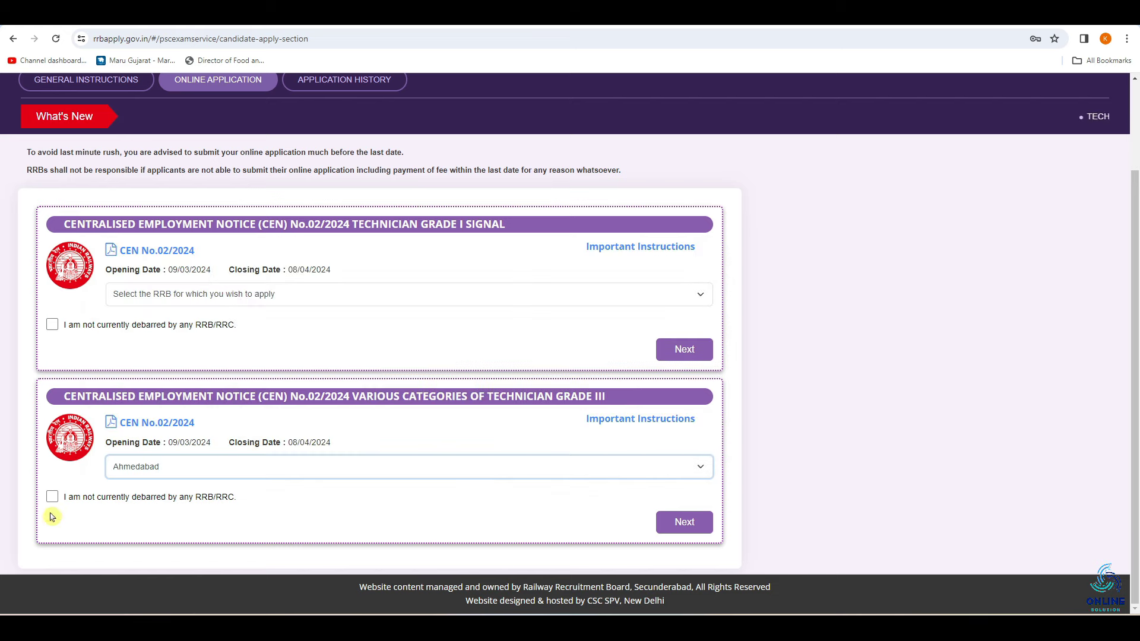
{"action": "left_click", "coordinate": [52, 497]}
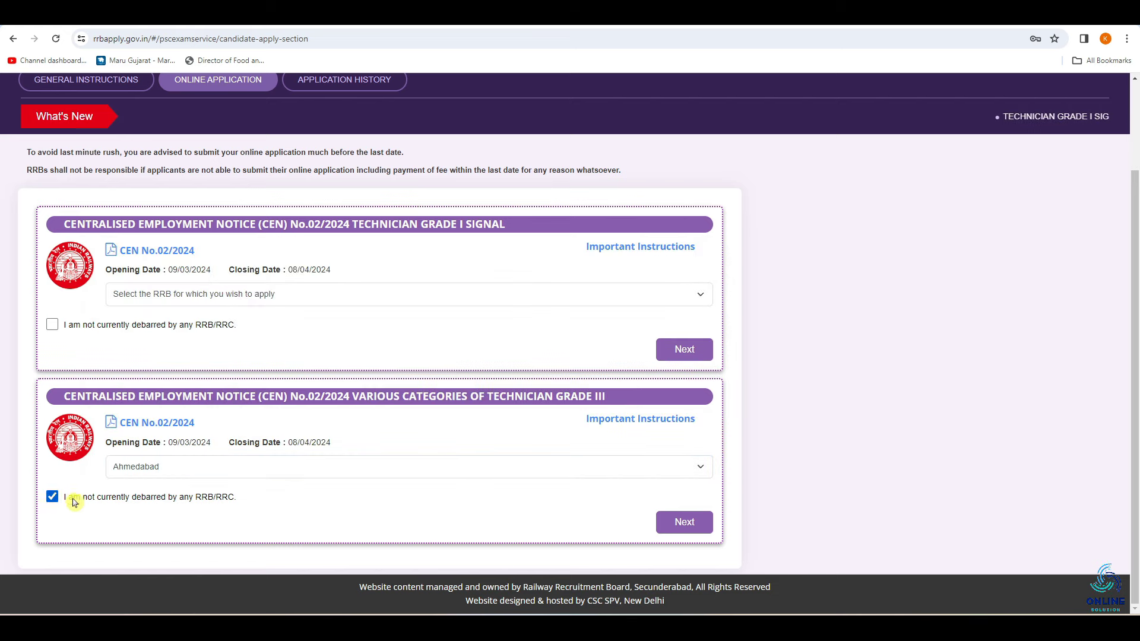
{"action": "left_click", "coordinate": [684, 523]}
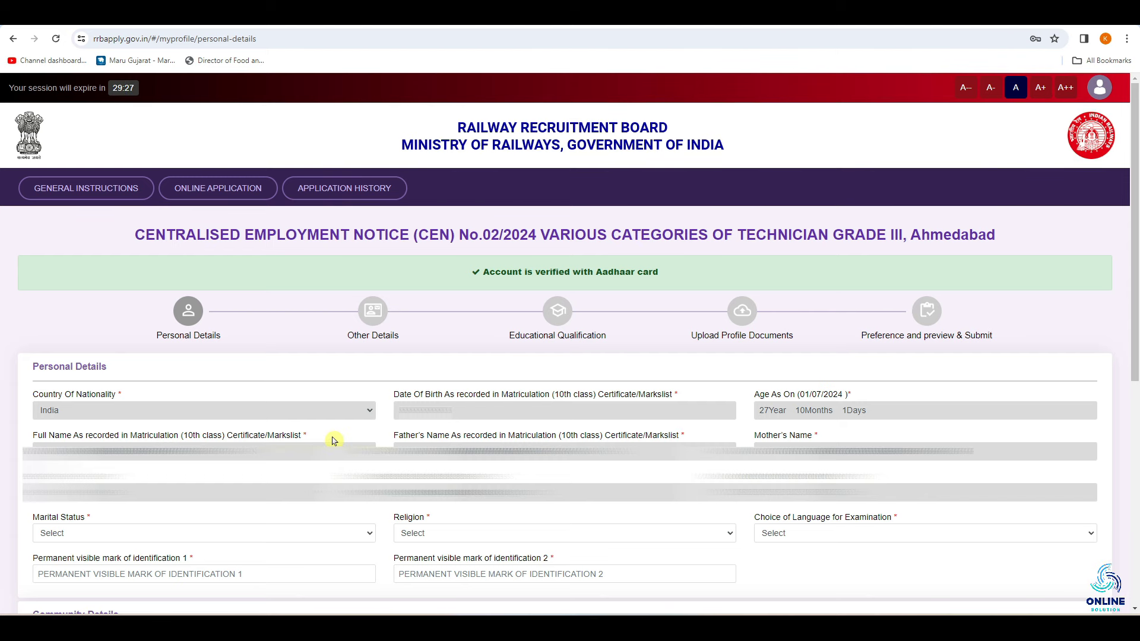
Step: Set marital status Unmarried, religion Hindu and exam language Gujarati
{"action": "scroll", "coordinate": [333, 440], "scroll_direction": "down", "scroll_amount": 6}
{"action": "left_click", "coordinate": [87, 129]}
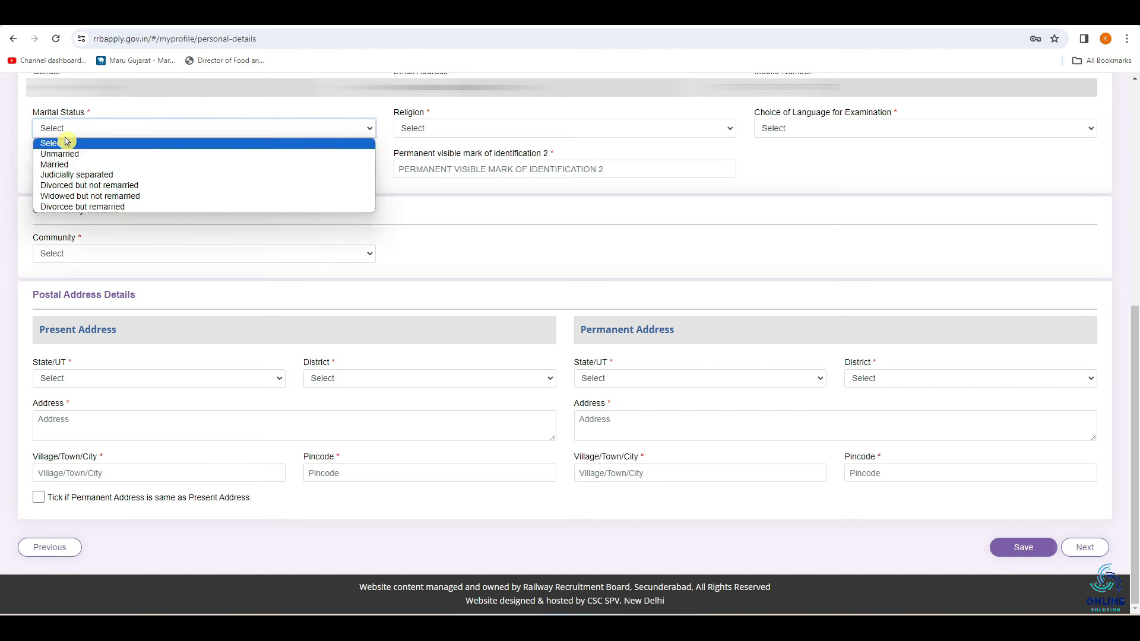
{"action": "left_click", "coordinate": [118, 158]}
{"action": "left_click", "coordinate": [456, 129]}
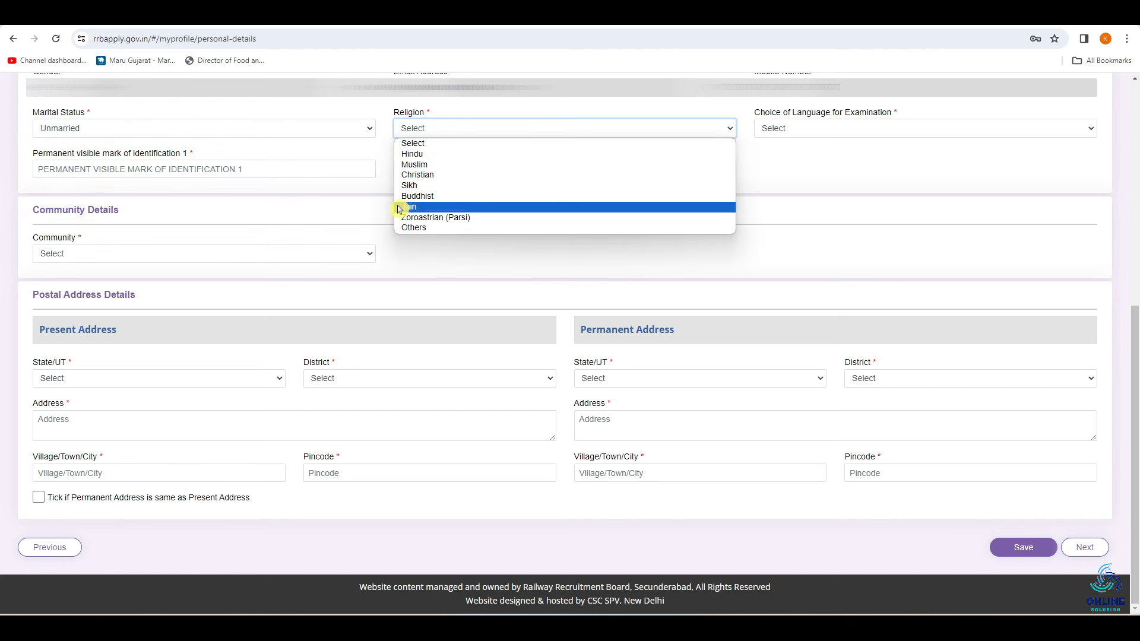
{"action": "left_click", "coordinate": [462, 154]}
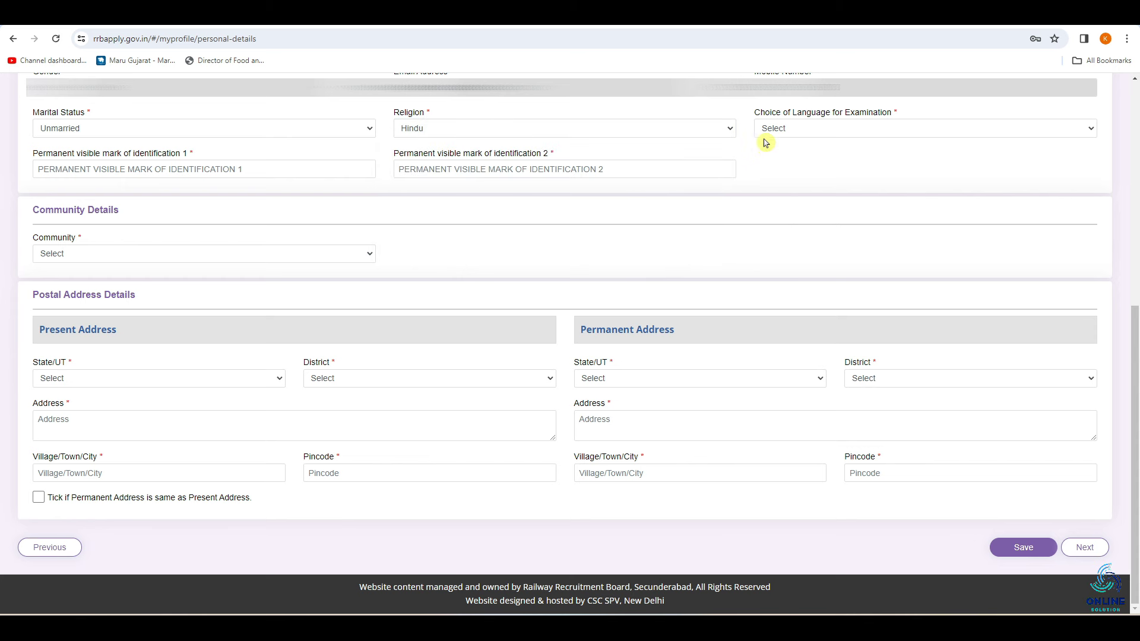
{"action": "left_click", "coordinate": [836, 130]}
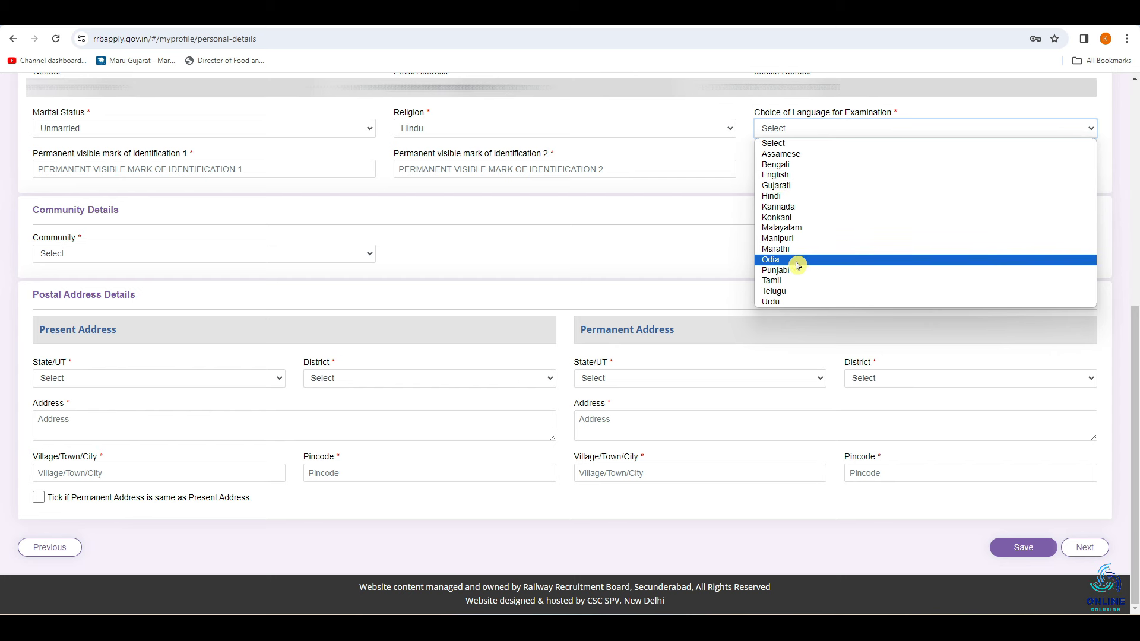
{"action": "left_click", "coordinate": [808, 186]}
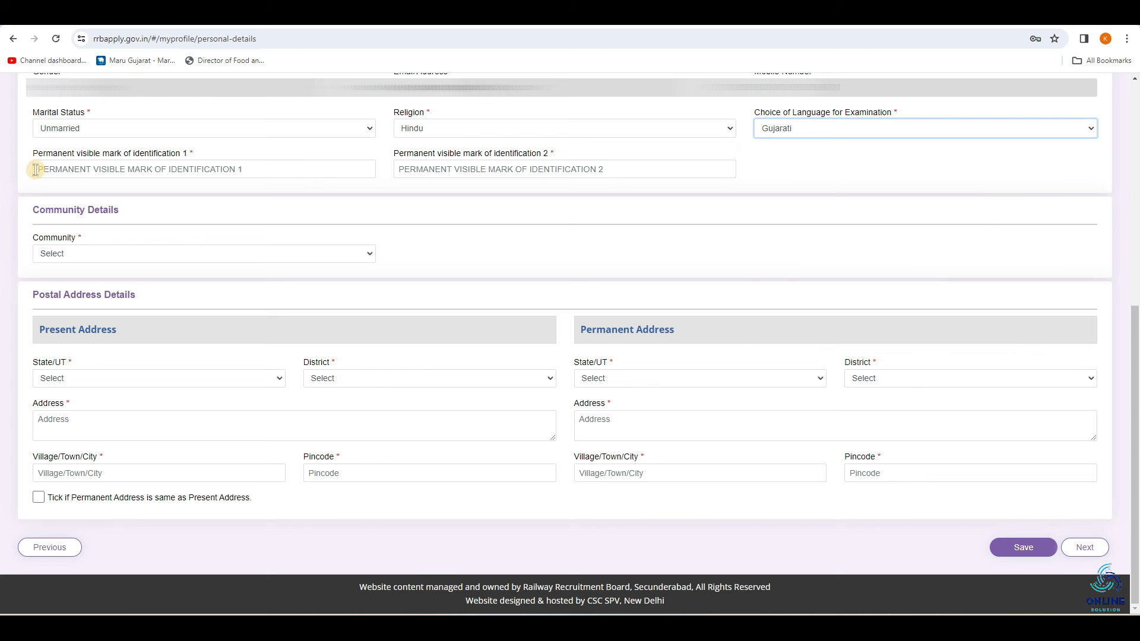
Step: Enter identification marks MOLE RIGHT HAND and MOLE LEFT HAND
{"action": "left_click", "coordinate": [136, 171]}
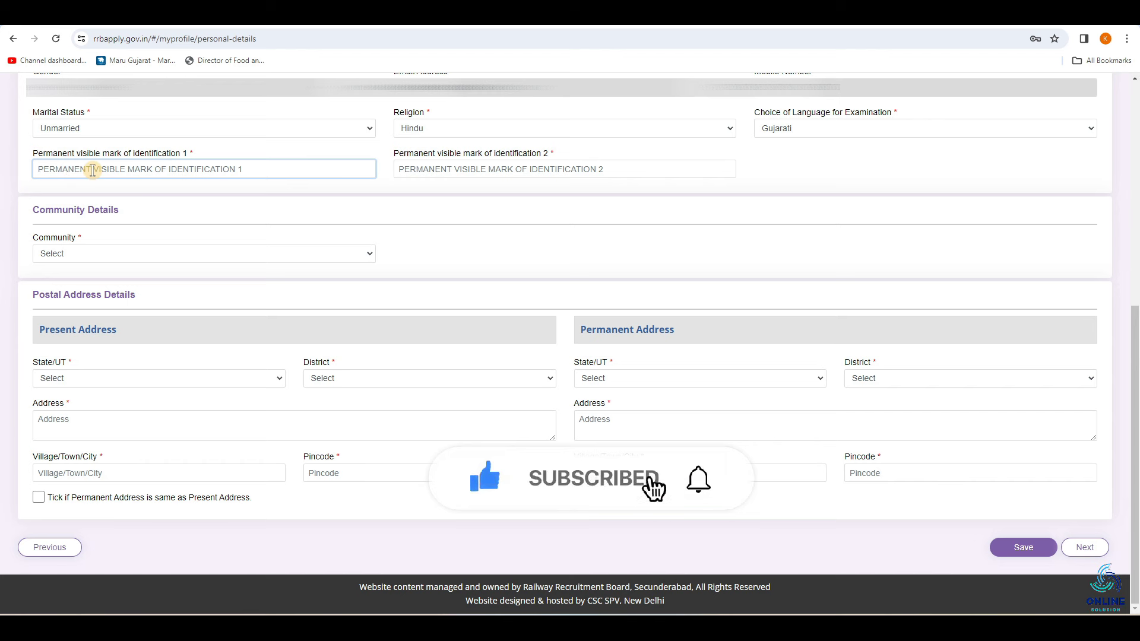
{"action": "type", "text": "MOLE RIGHT HAND"}
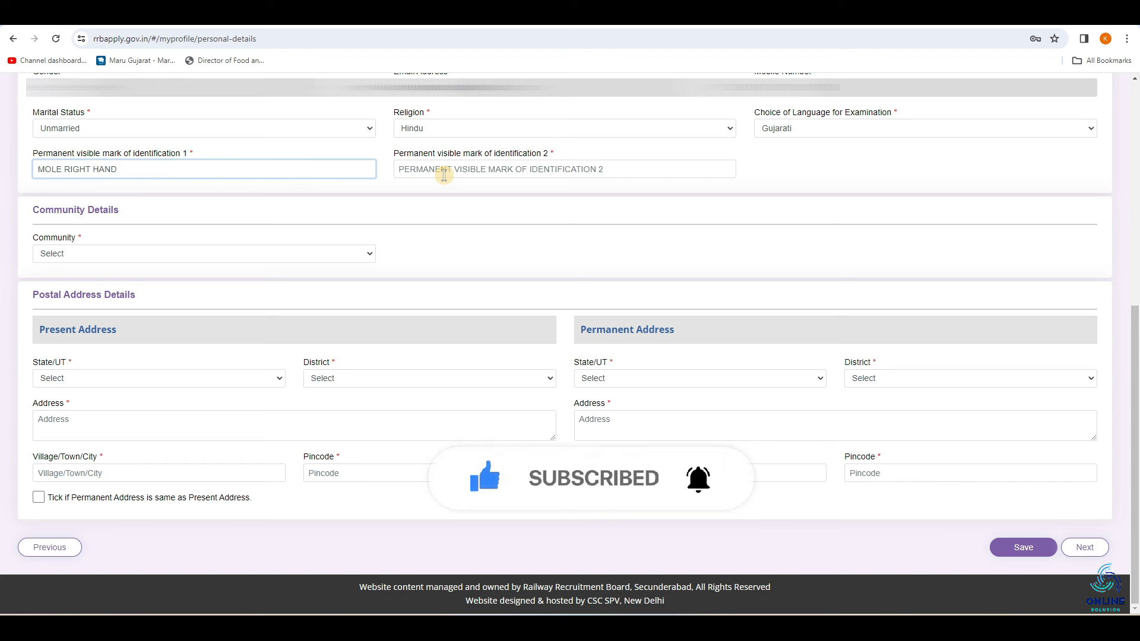
{"action": "left_click", "coordinate": [480, 172]}
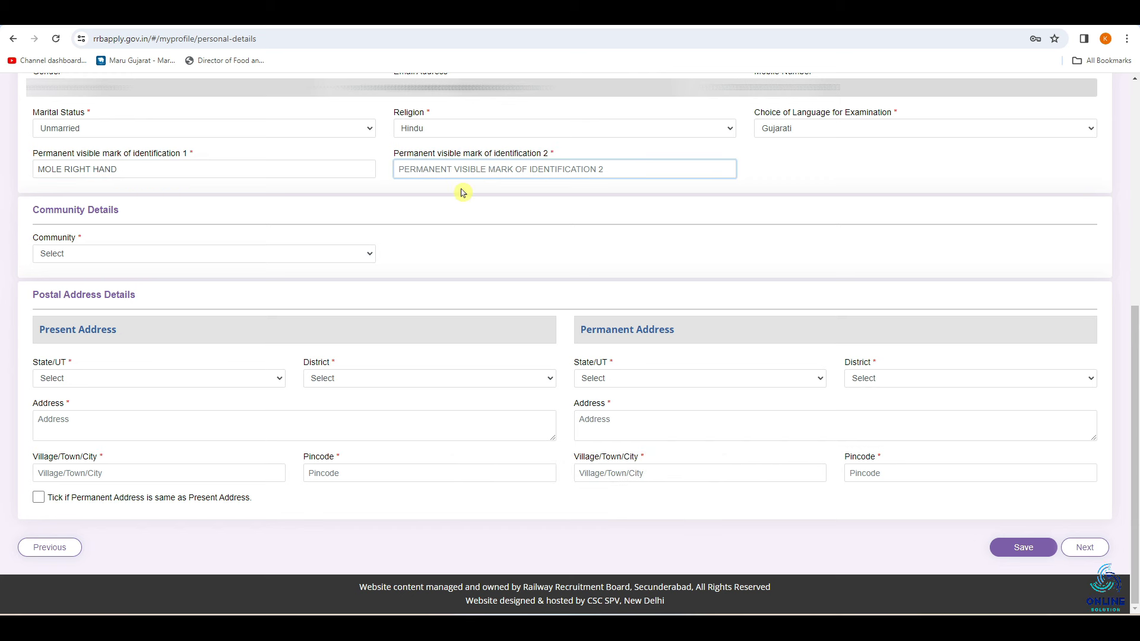
{"action": "type", "text": "MOLE LEFT HAND"}
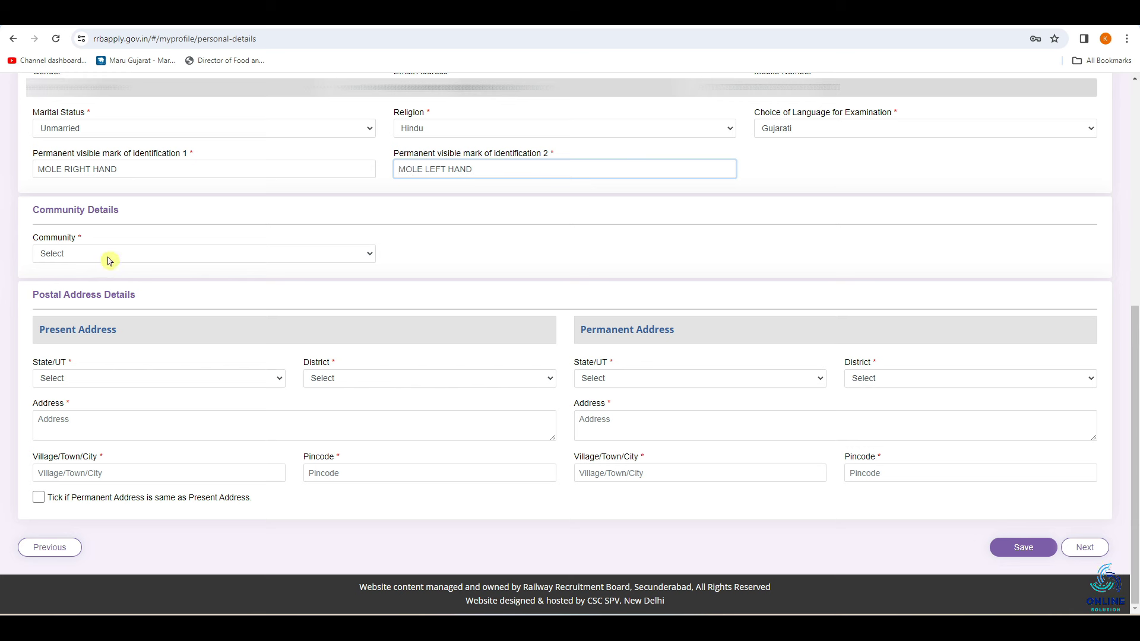
Step: Set the community to EWS after trying UR, and accept the EWS notice
{"action": "left_click", "coordinate": [77, 258]}
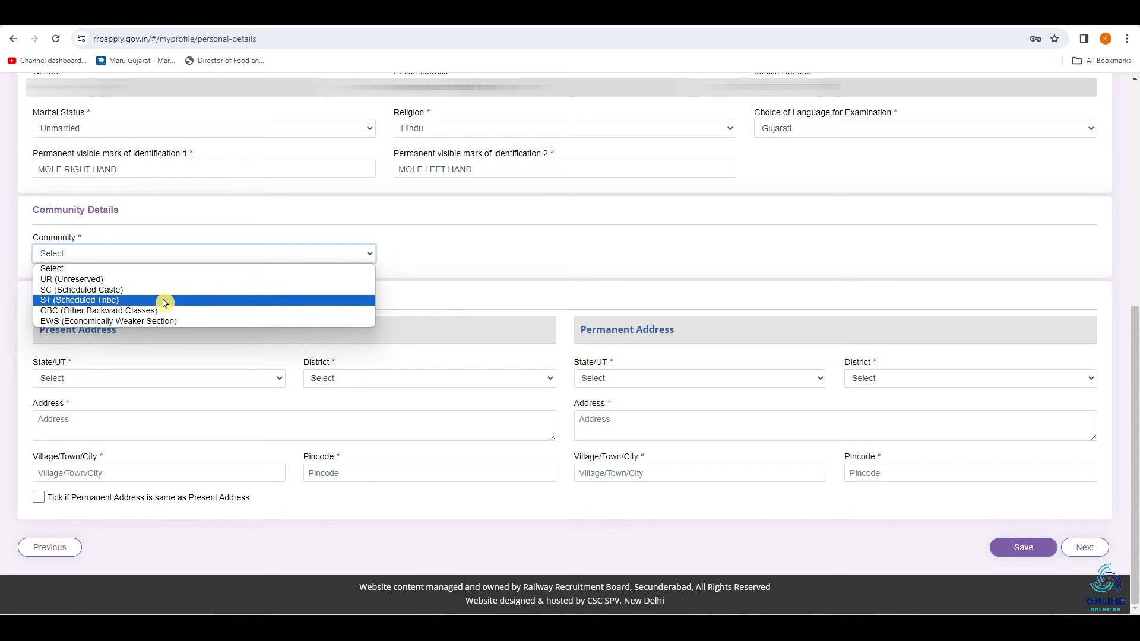
{"action": "left_click", "coordinate": [129, 281]}
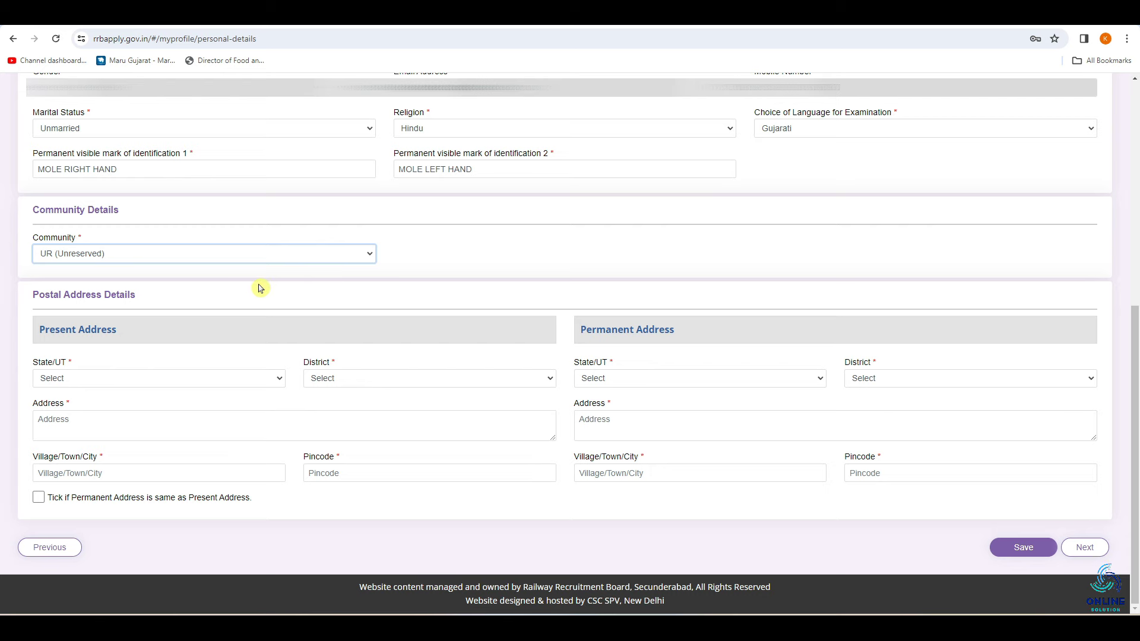
{"action": "left_click", "coordinate": [247, 256]}
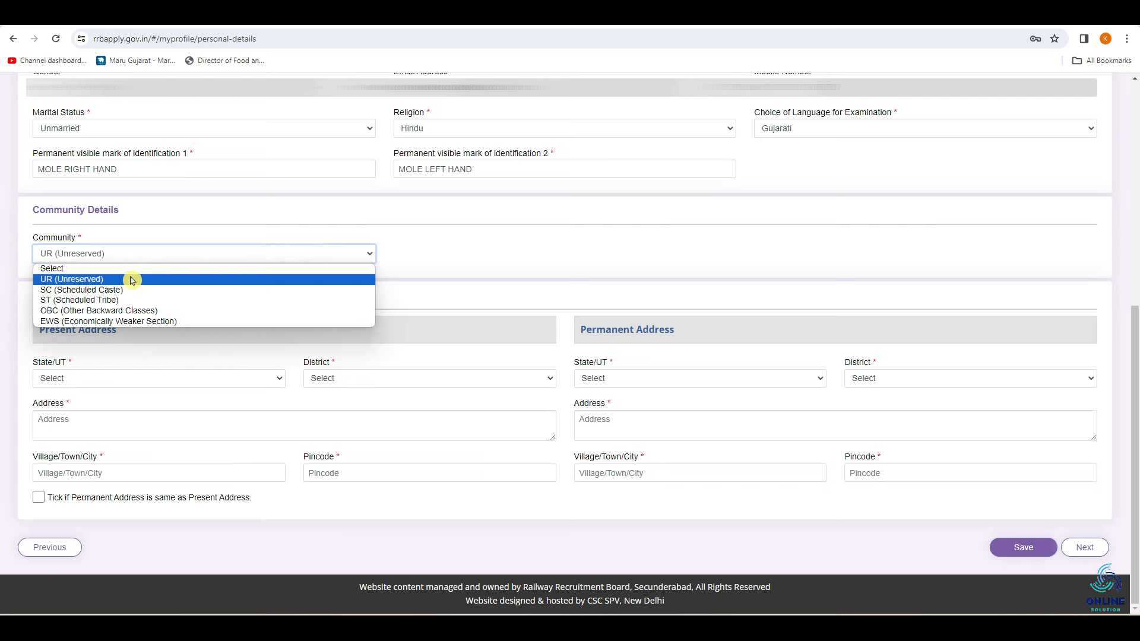
{"action": "left_click", "coordinate": [130, 323]}
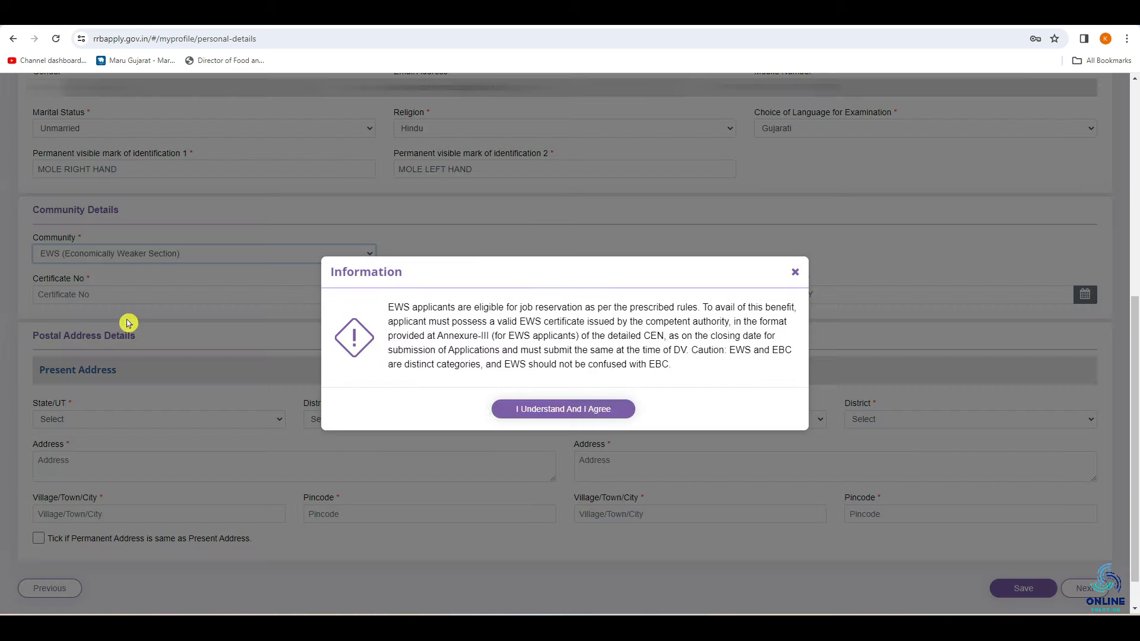
{"action": "key", "text": "Return"}
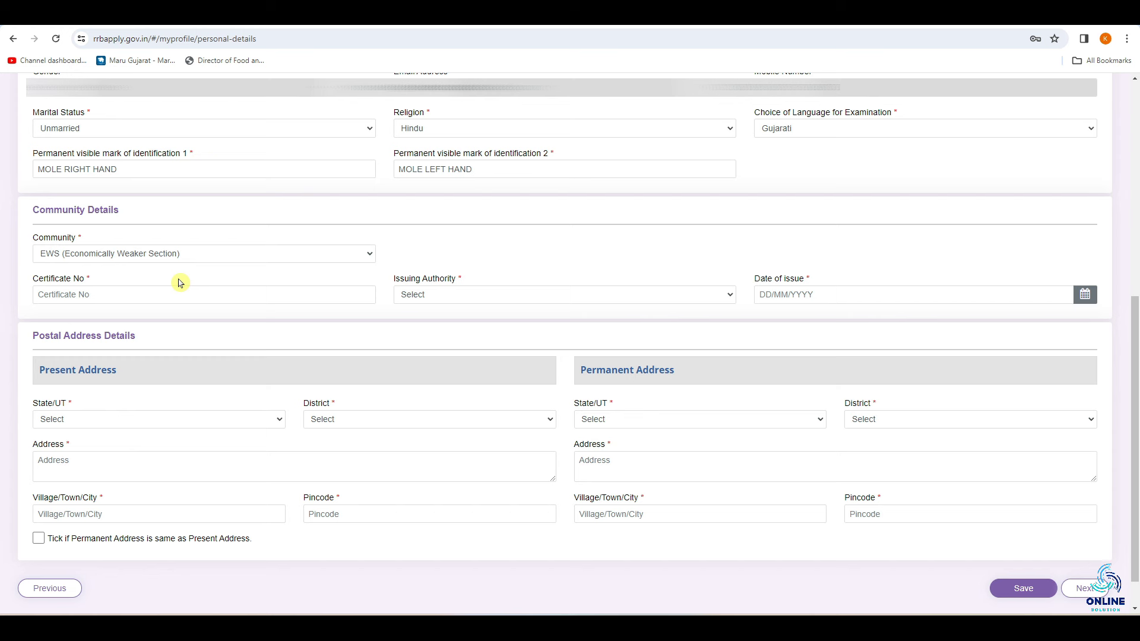
Step: Pick Executive Magistrate as the certificate's issuing authority and GUJARAT as issuing state
{"action": "left_click", "coordinate": [105, 294]}
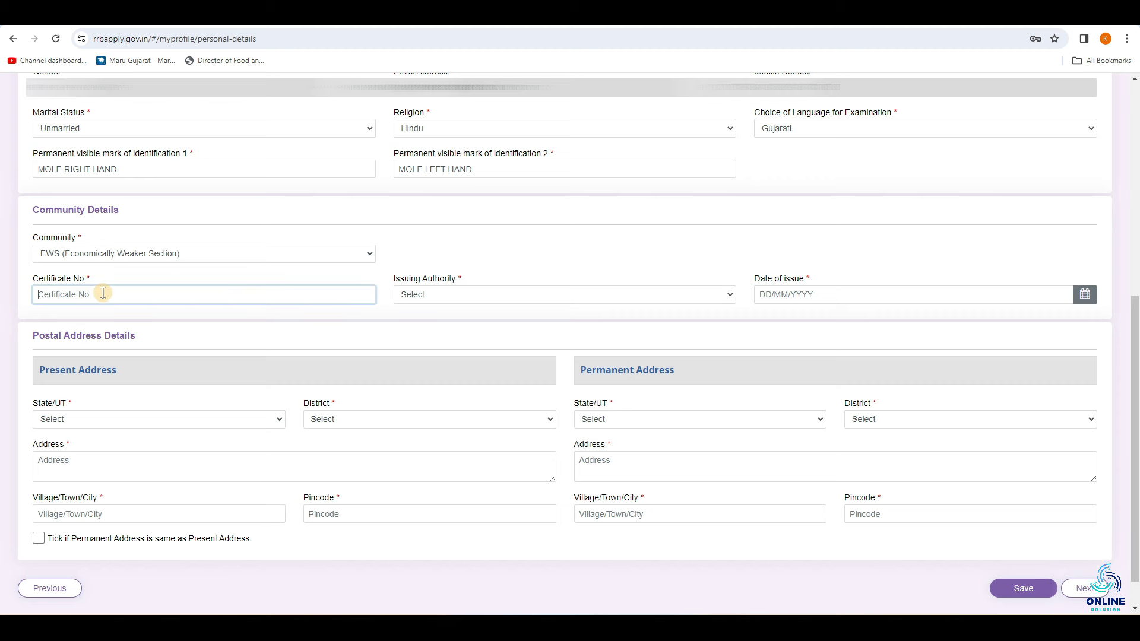
{"action": "left_click", "coordinate": [454, 295]}
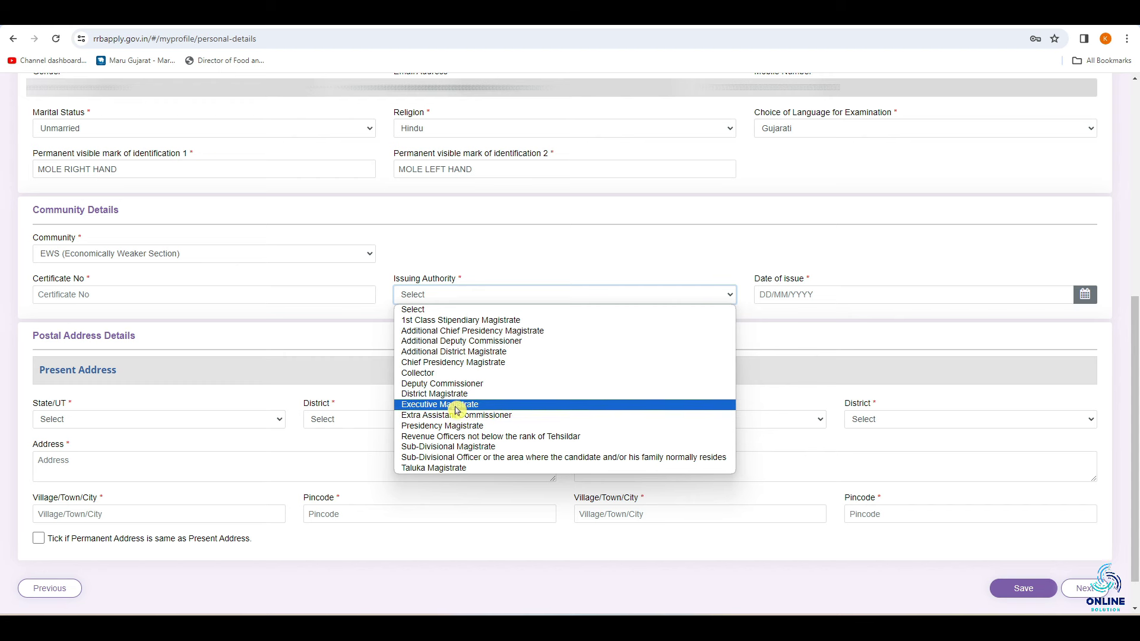
{"action": "left_click", "coordinate": [500, 408]}
{"action": "left_click", "coordinate": [771, 296]}
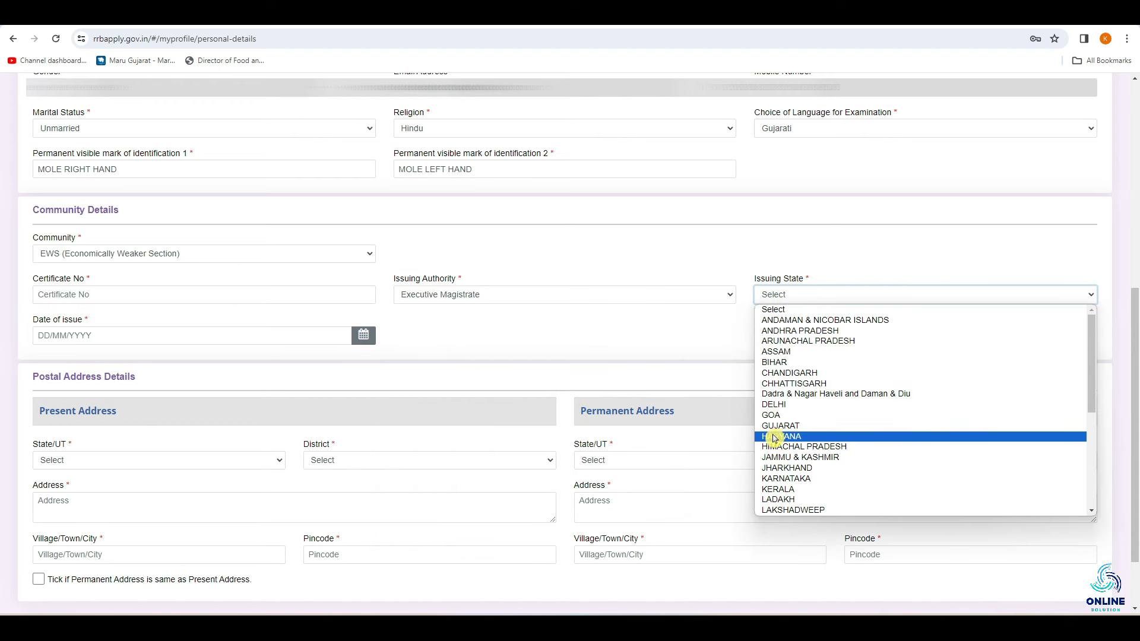
{"action": "left_click", "coordinate": [815, 426]}
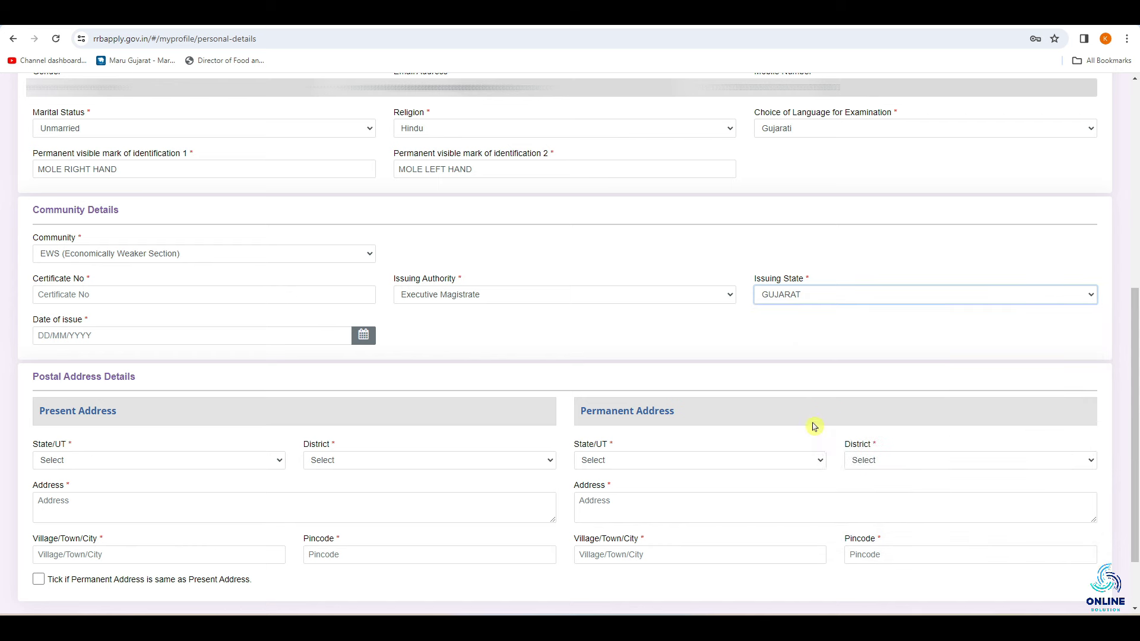
{"action": "left_click", "coordinate": [87, 334]}
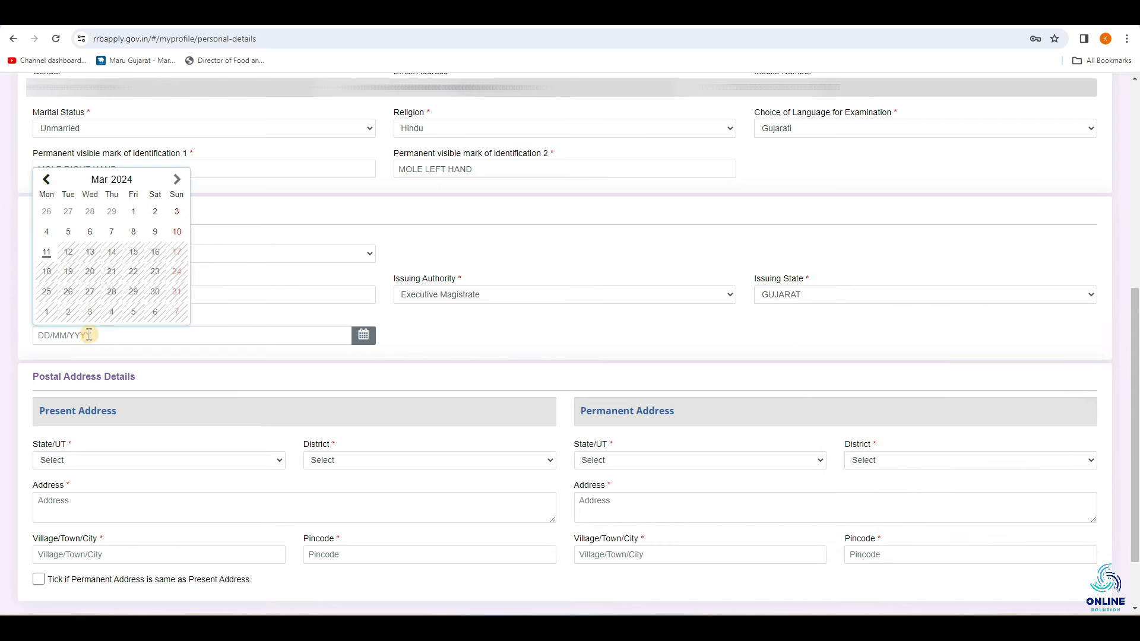
{"action": "left_click", "coordinate": [302, 319]}
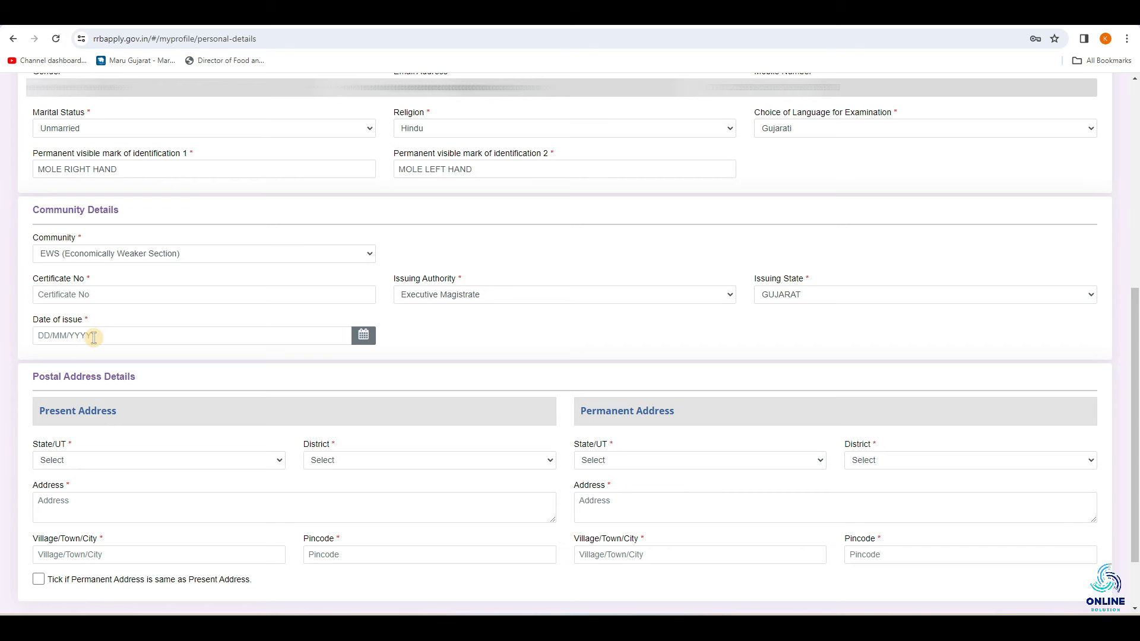
{"action": "left_click", "coordinate": [77, 254]}
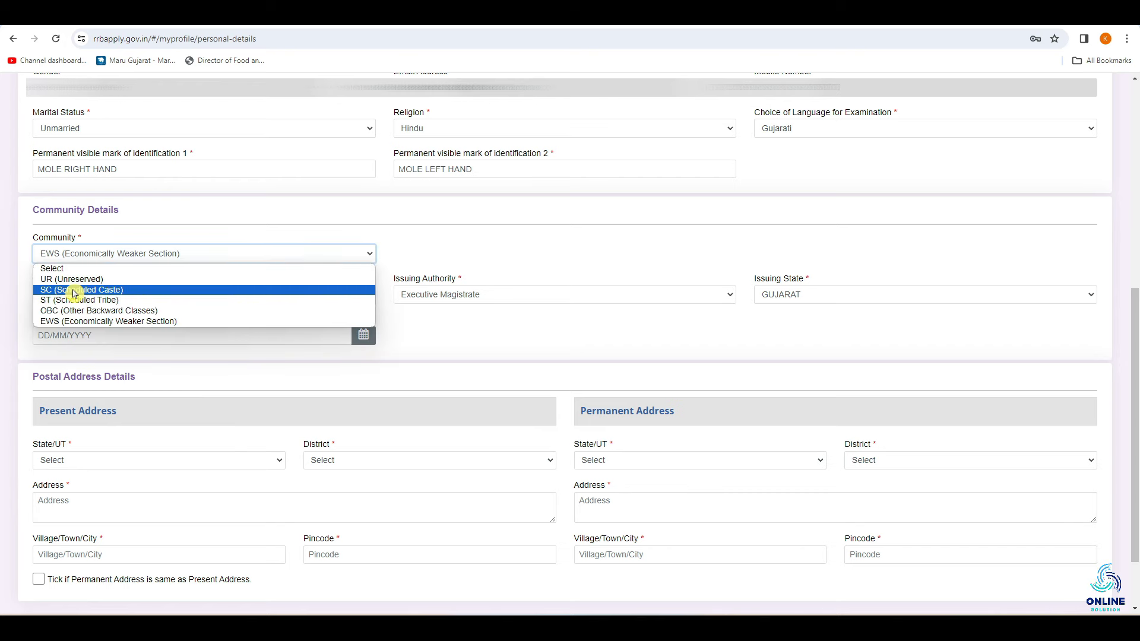
Step: Switch the community to SC and look at its issuing authority and issue-date fields
{"action": "left_click", "coordinate": [74, 290]}
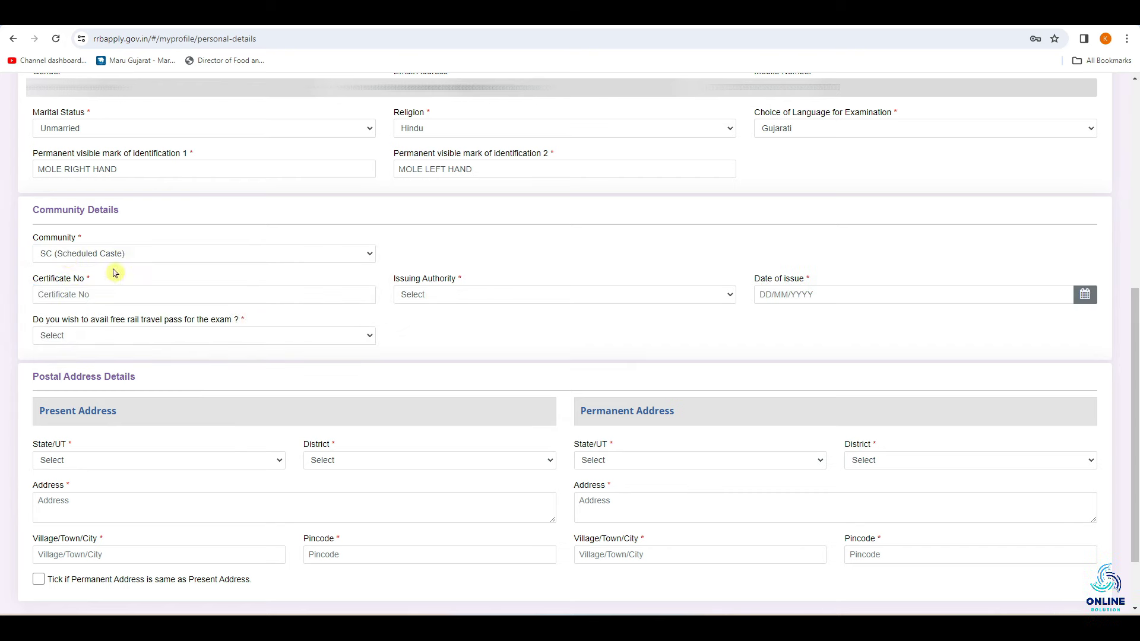
{"action": "left_click", "coordinate": [62, 295]}
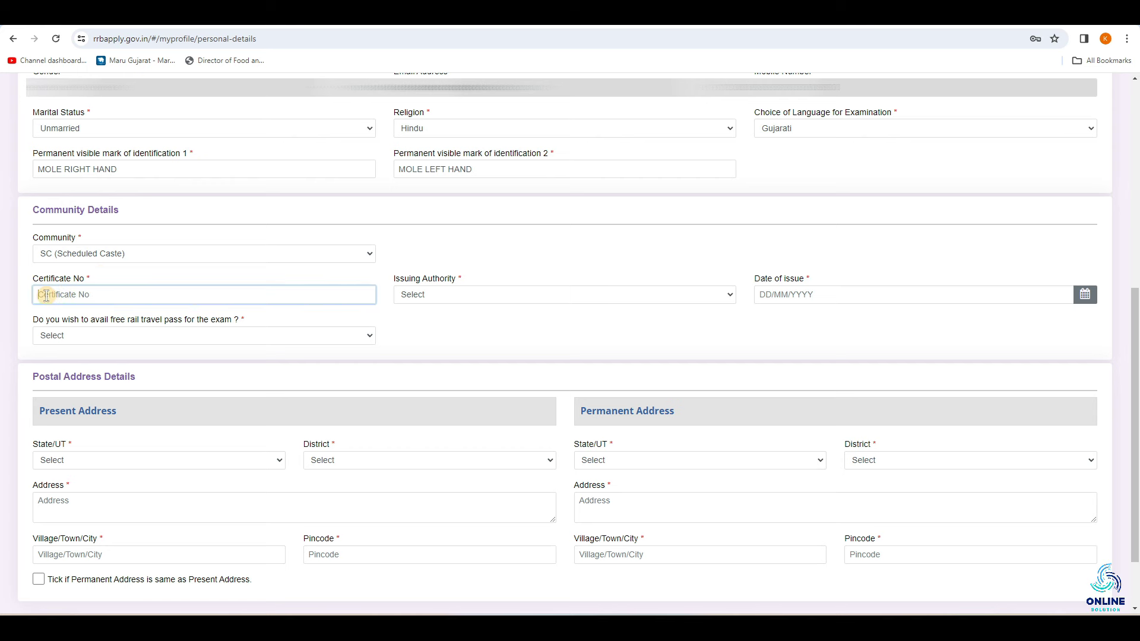
{"action": "left_click", "coordinate": [415, 295]}
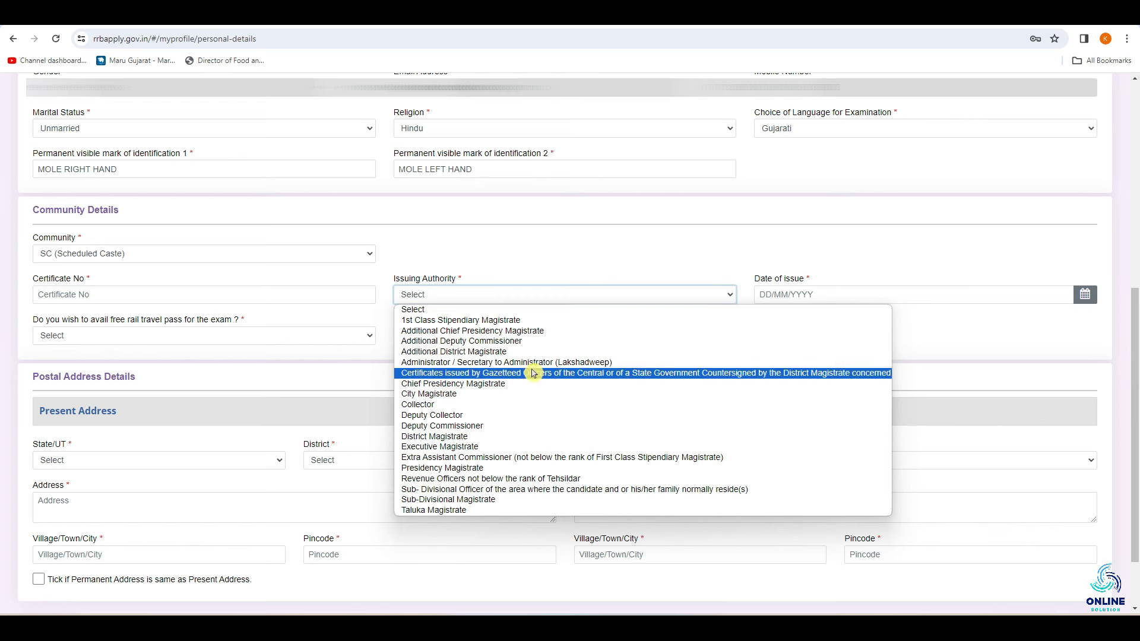
{"action": "left_click", "coordinate": [938, 313]}
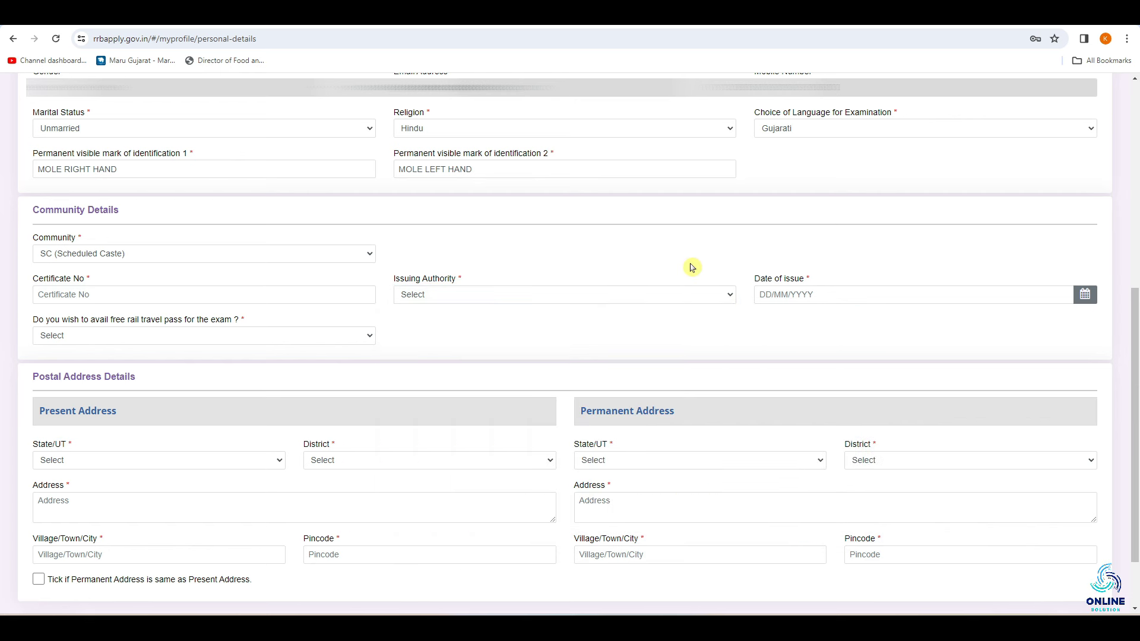
{"action": "left_click", "coordinate": [775, 290]}
{"action": "left_click", "coordinate": [87, 352]}
Step: Answer the free rail travel pass question Yes, then change it to No
{"action": "left_click", "coordinate": [158, 338]}
{"action": "left_click", "coordinate": [114, 361]}
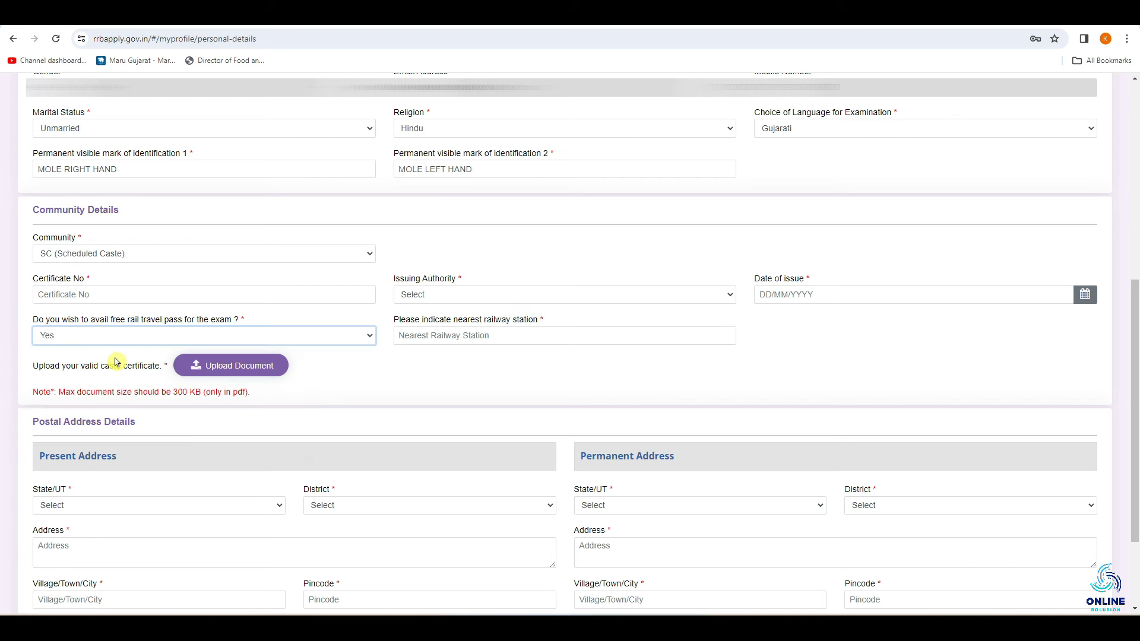
{"action": "left_click", "coordinate": [216, 370]}
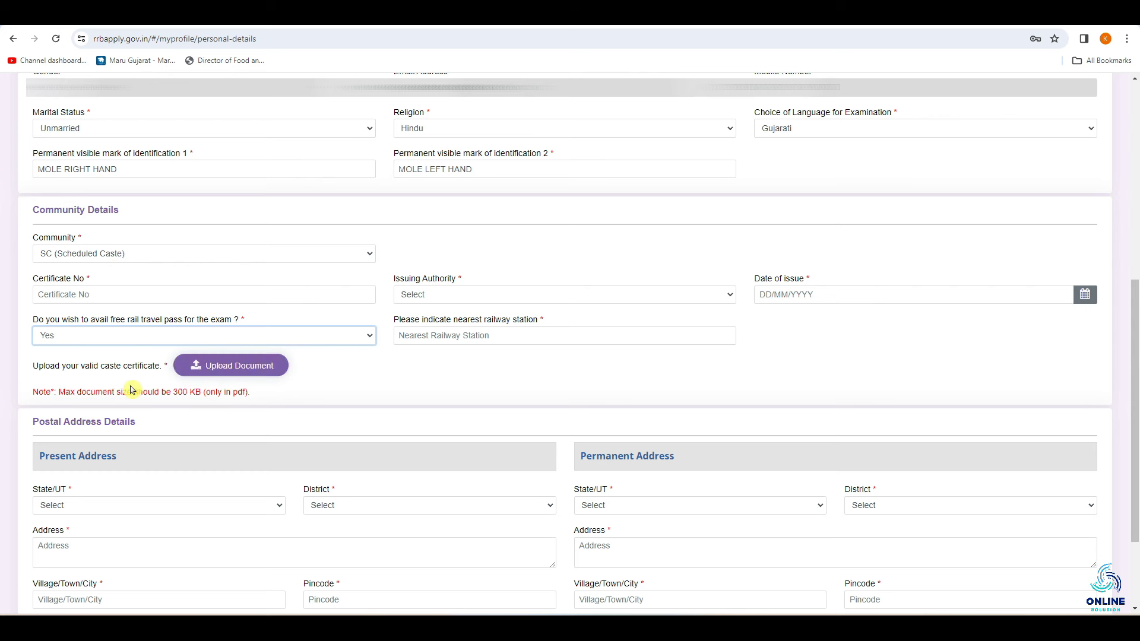
{"action": "left_click", "coordinate": [100, 334]}
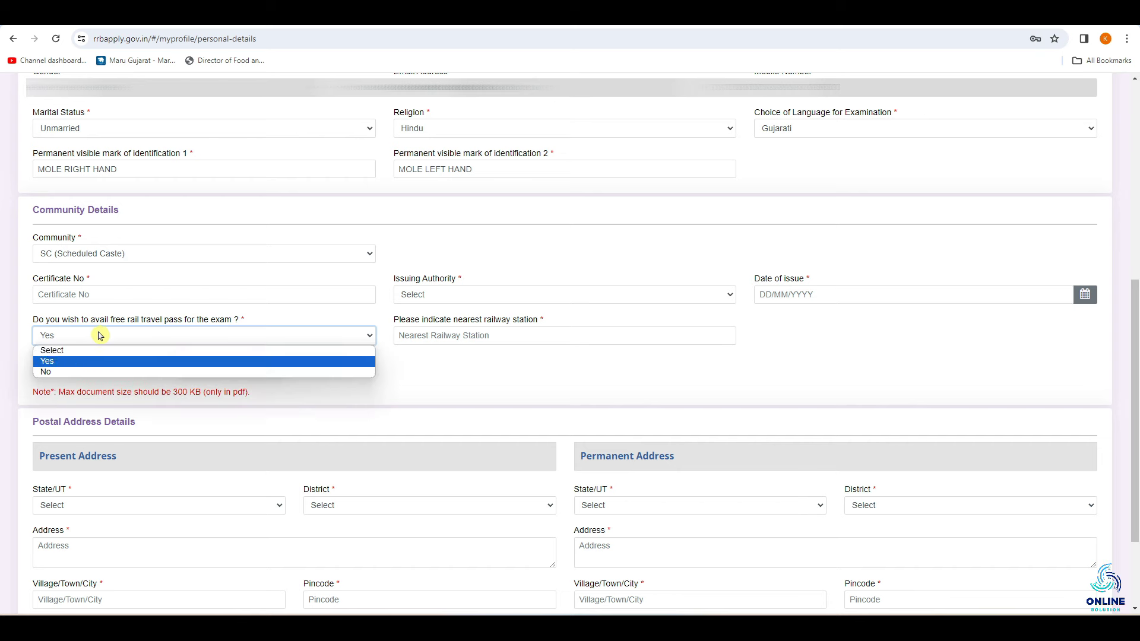
{"action": "left_click", "coordinate": [59, 372]}
{"action": "left_click", "coordinate": [75, 254]}
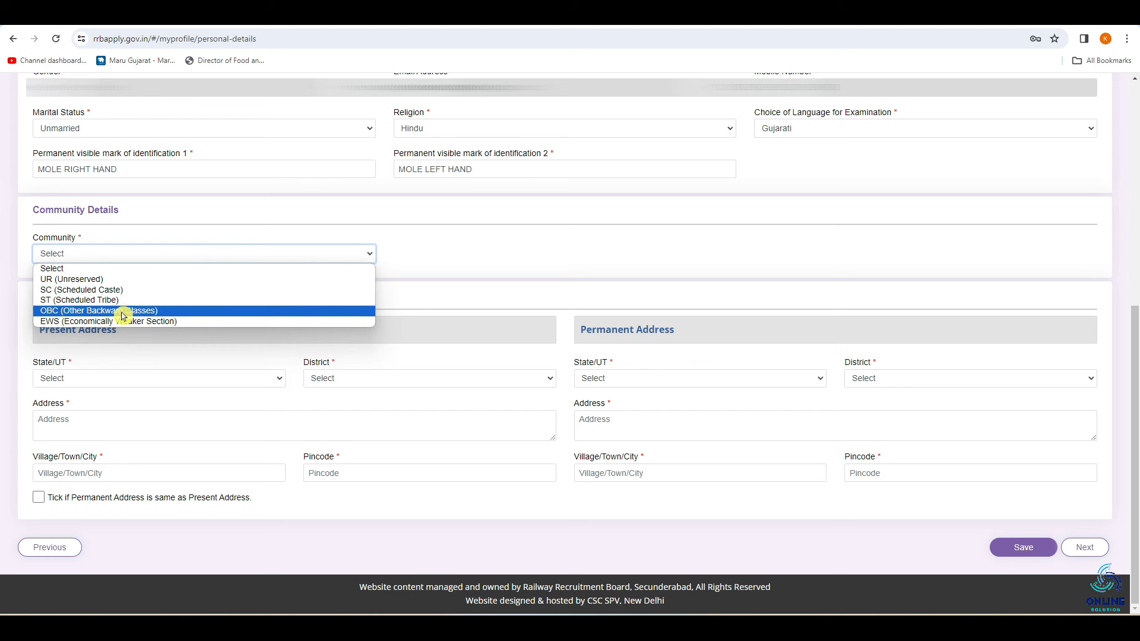
Step: Record OBC non-creamy layer Yes, Executive Magistrate certificate from GUJARAT issued 01/03/2024
{"action": "left_click", "coordinate": [178, 310]}
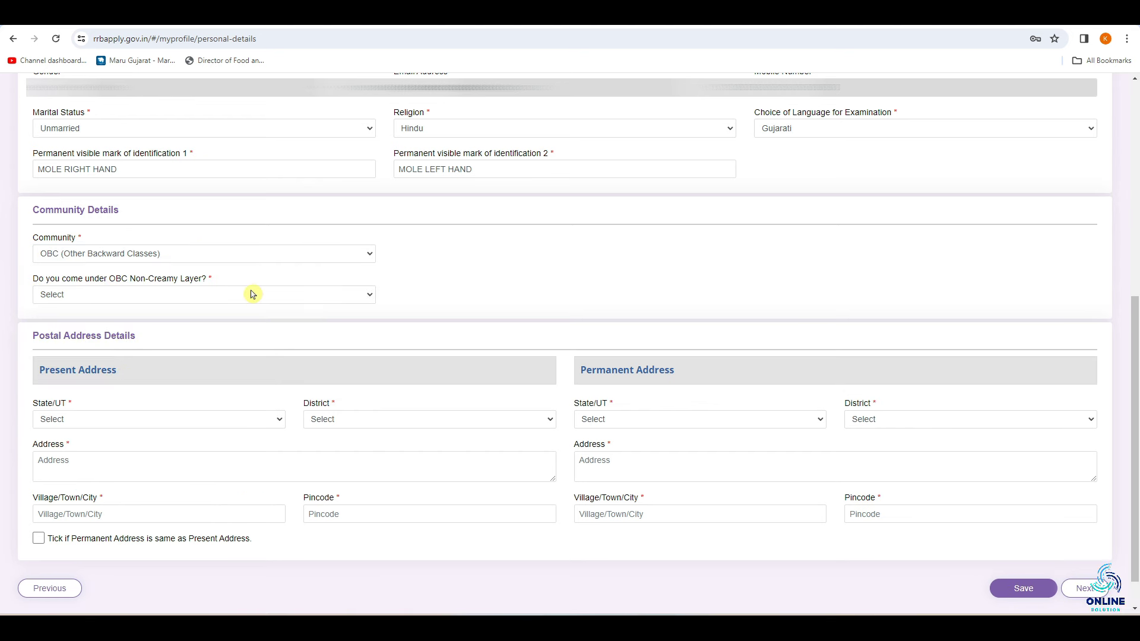
{"action": "left_click", "coordinate": [220, 298]}
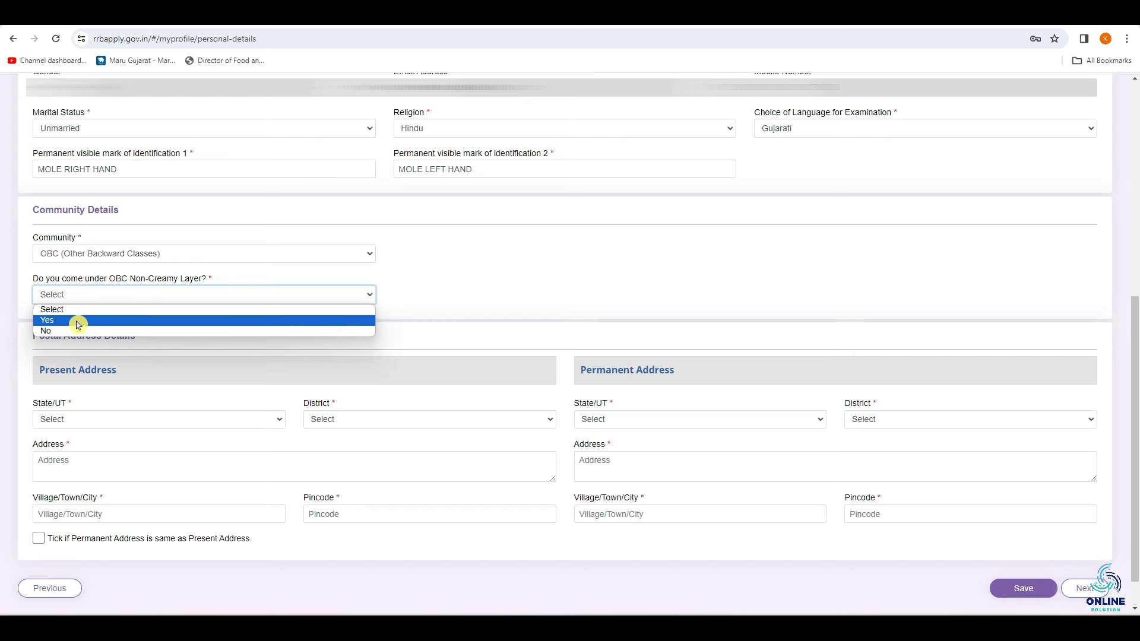
{"action": "left_click", "coordinate": [78, 324]}
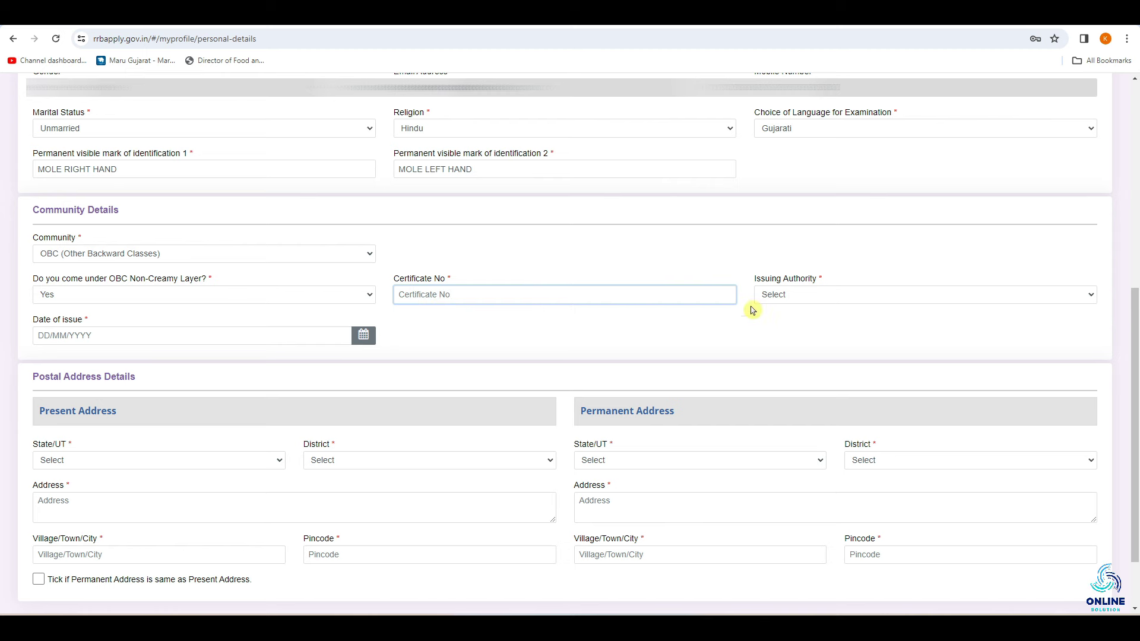
{"action": "left_click", "coordinate": [822, 295]}
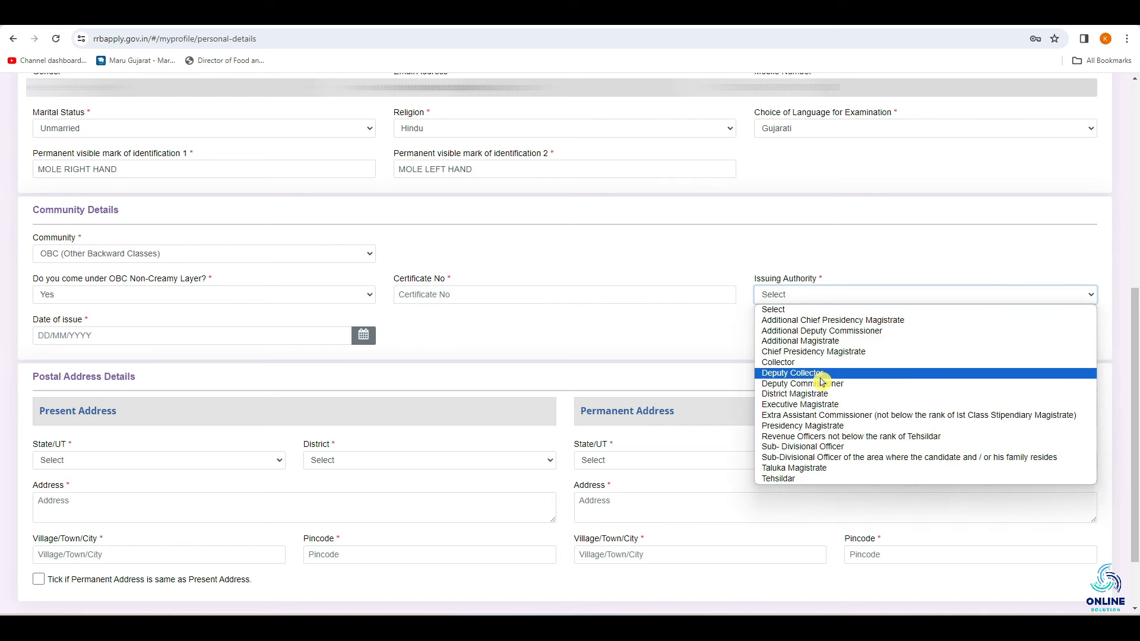
{"action": "left_click", "coordinate": [795, 405]}
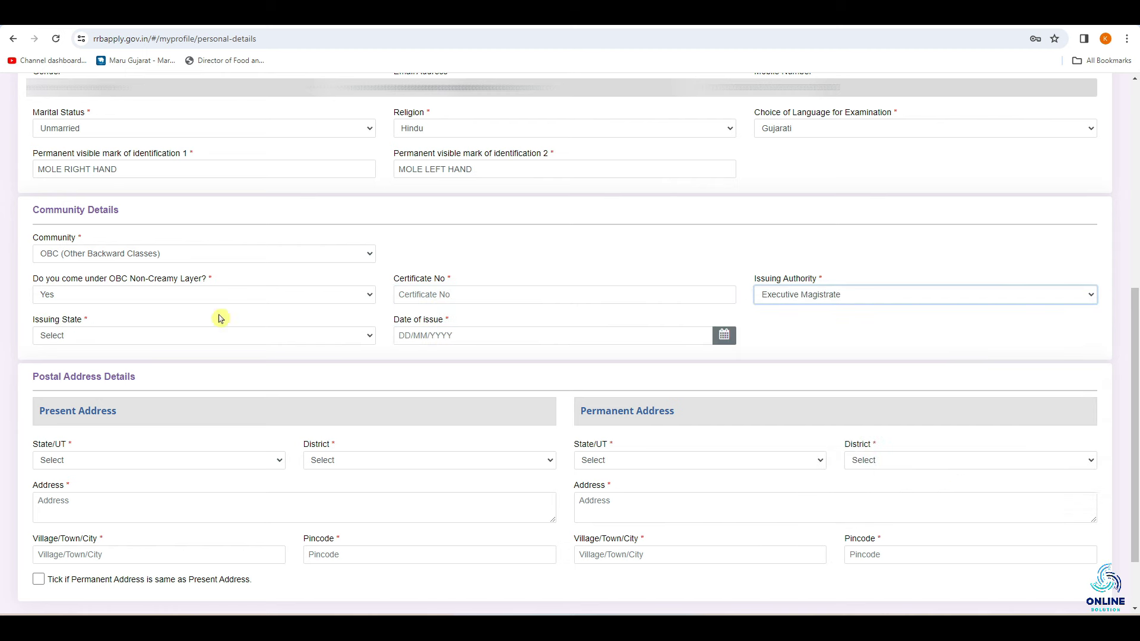
{"action": "left_click", "coordinate": [168, 337]}
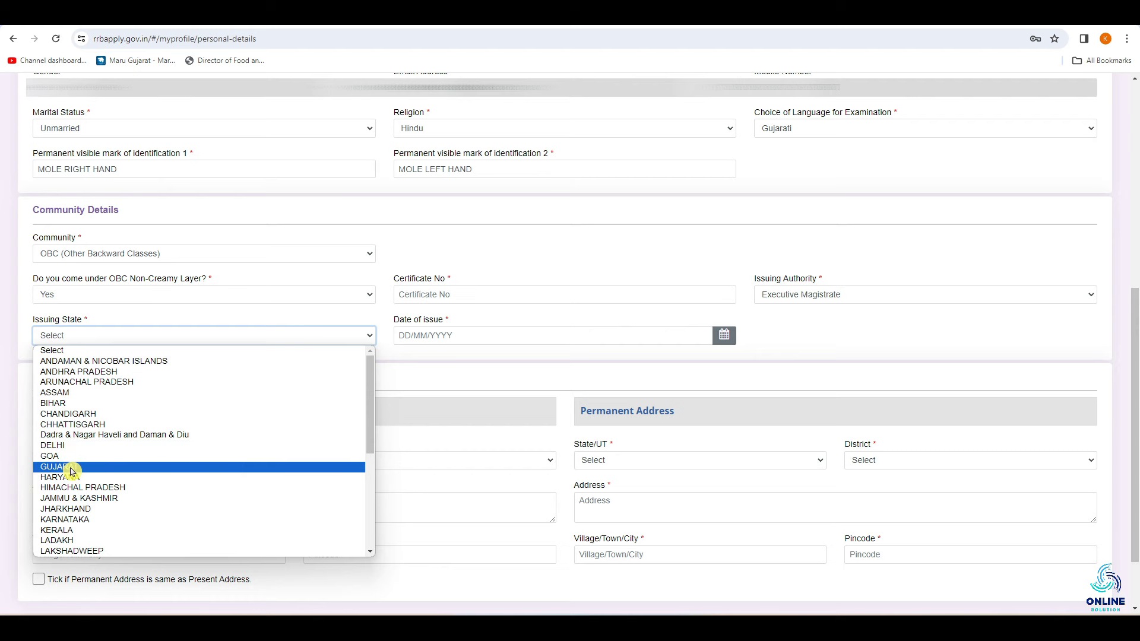
{"action": "left_click", "coordinate": [49, 467]}
{"action": "left_click", "coordinate": [446, 336]}
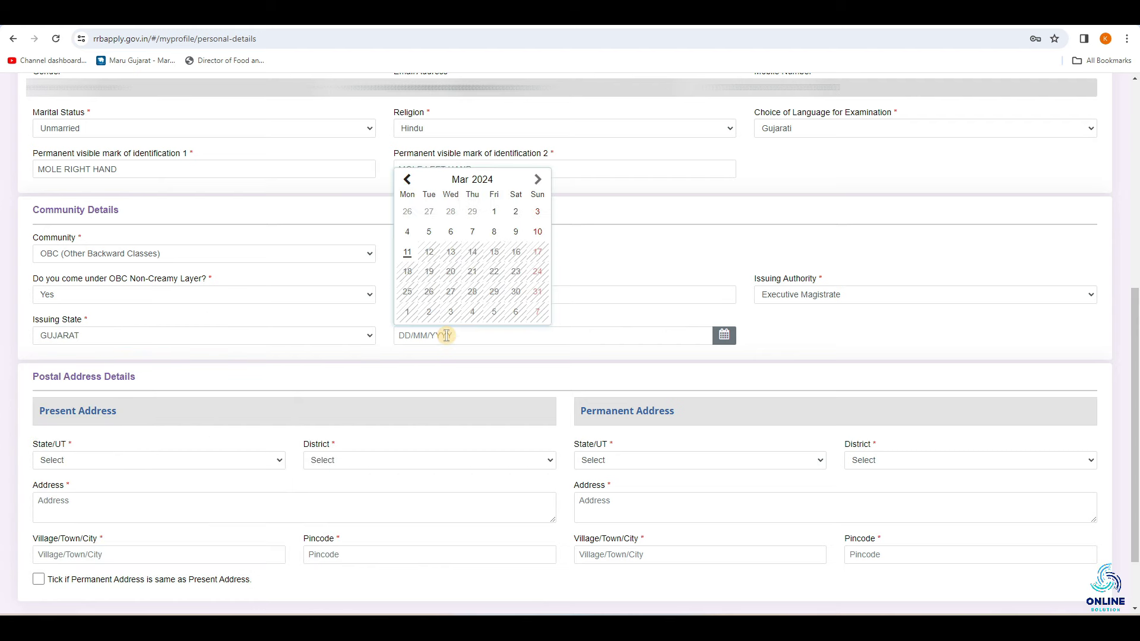
{"action": "left_click", "coordinate": [494, 212]}
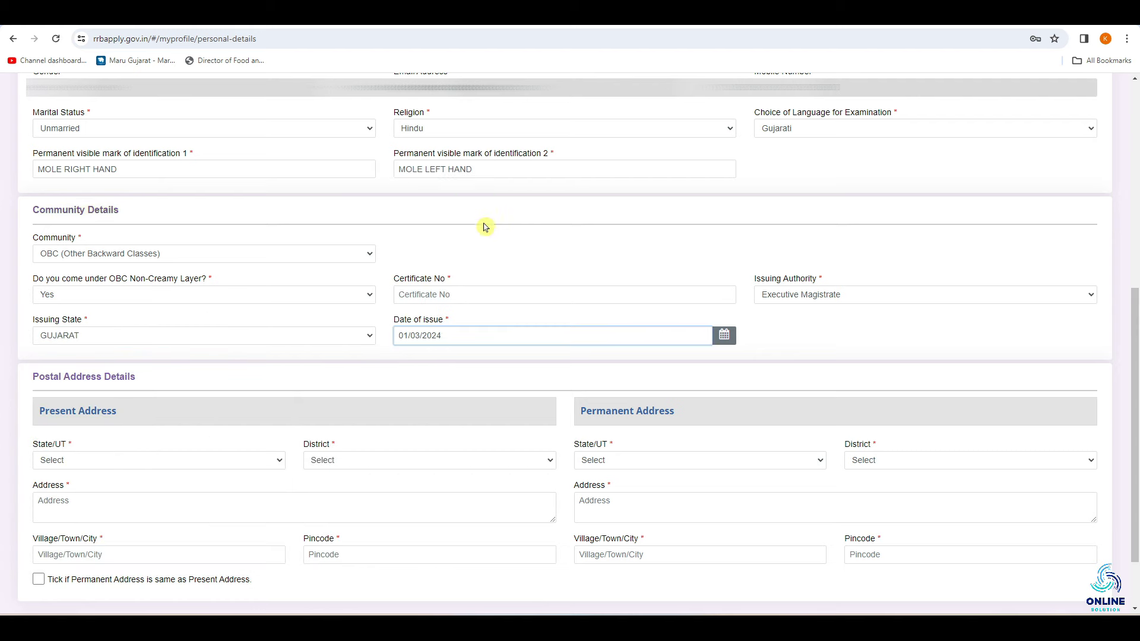
Step: Set the present address State/UT to GUJARAT
{"action": "scroll", "coordinate": [15, 338], "scroll_direction": "down", "scroll_amount": 2}
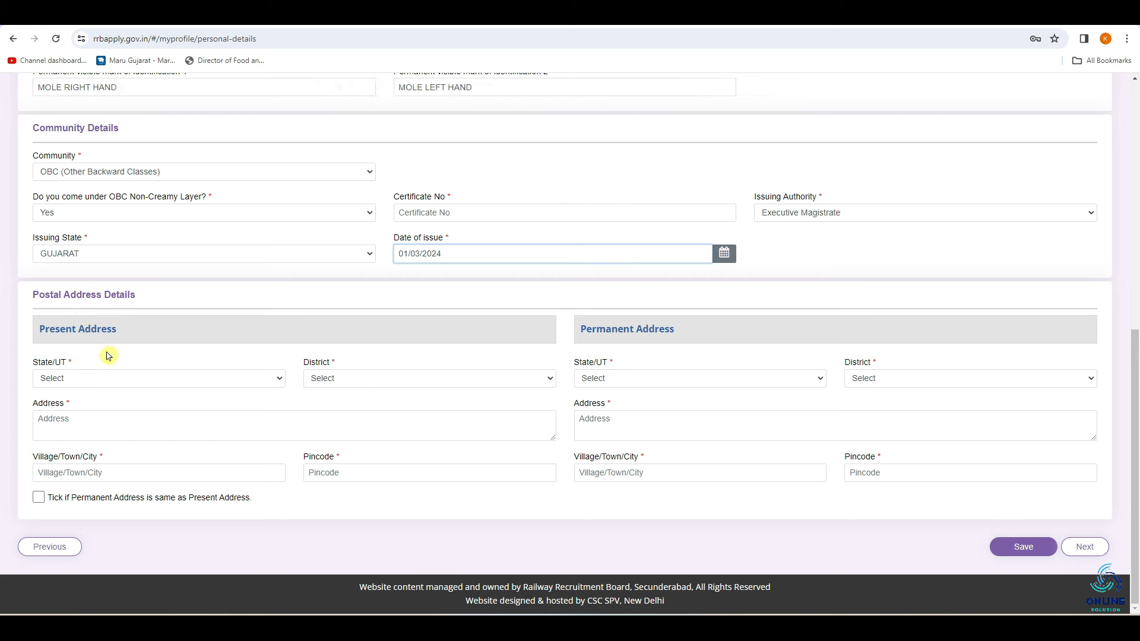
{"action": "left_click", "coordinate": [93, 379]}
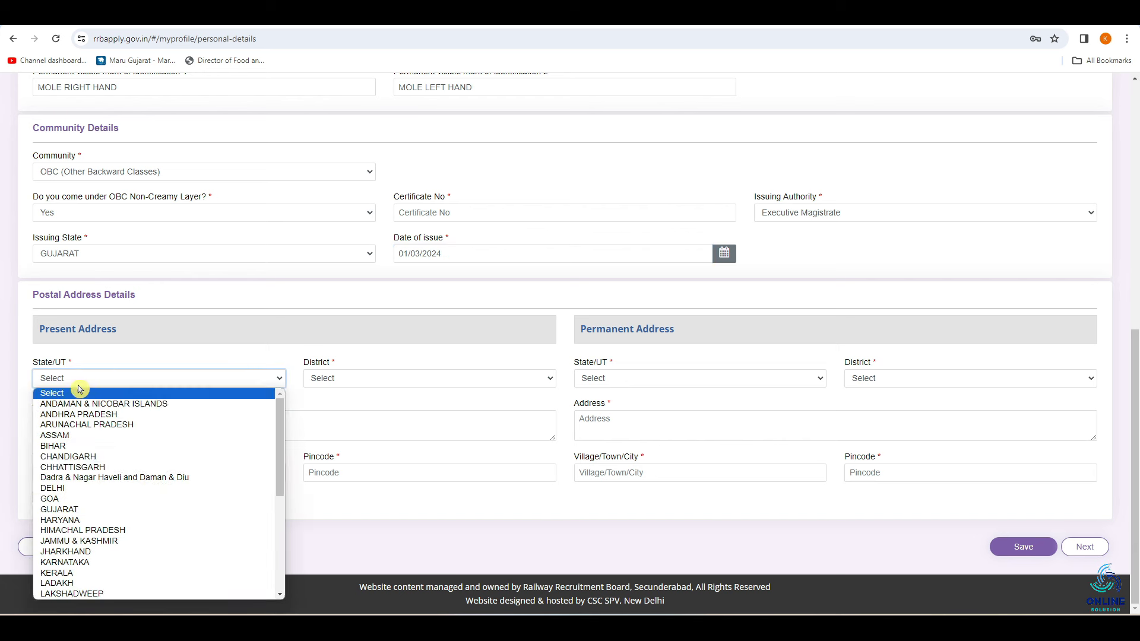
{"action": "left_click", "coordinate": [71, 524]}
{"action": "left_click", "coordinate": [321, 380]}
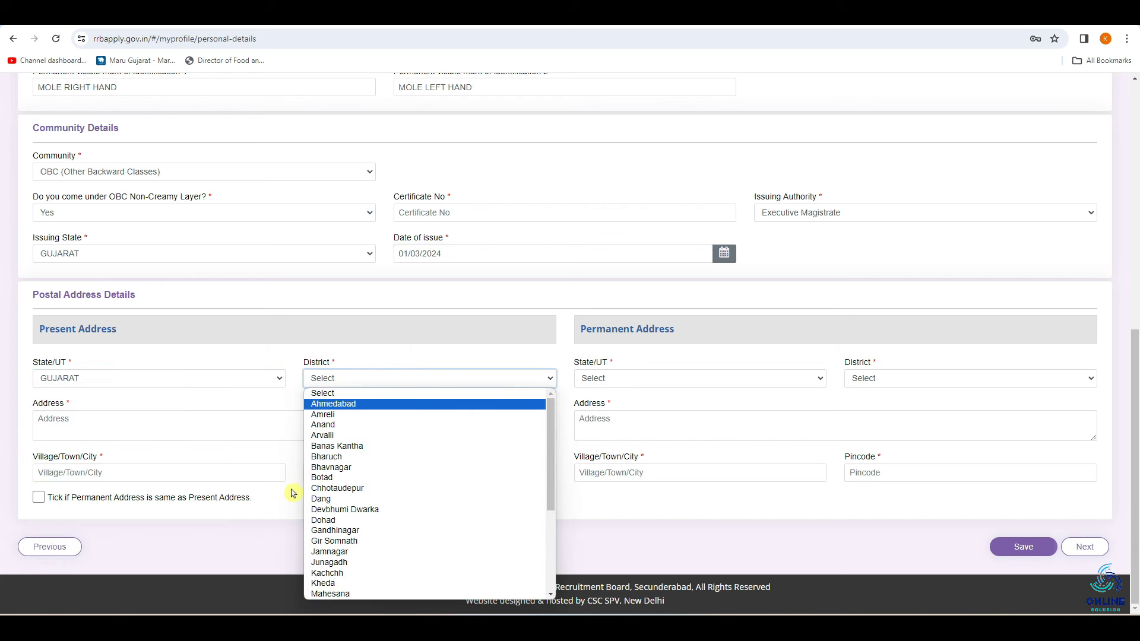
Step: Set the present district to Bhavnagar and fill in the village/city and pincode fields
{"action": "left_click", "coordinate": [336, 468]}
{"action": "left_click", "coordinate": [88, 421]}
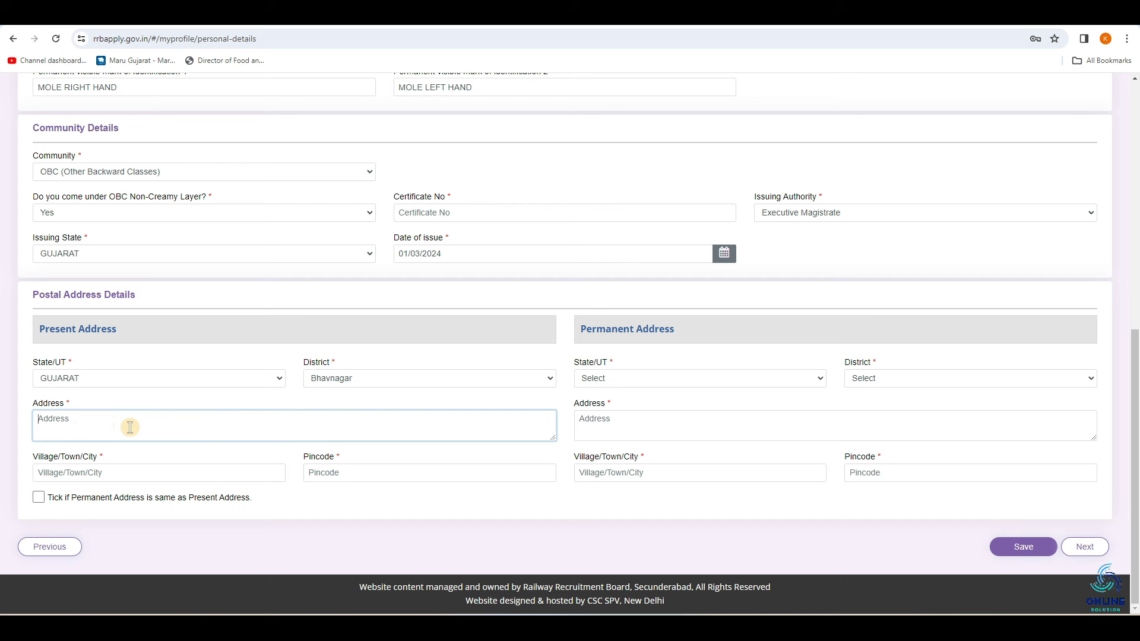
{"action": "left_click", "coordinate": [98, 475]}
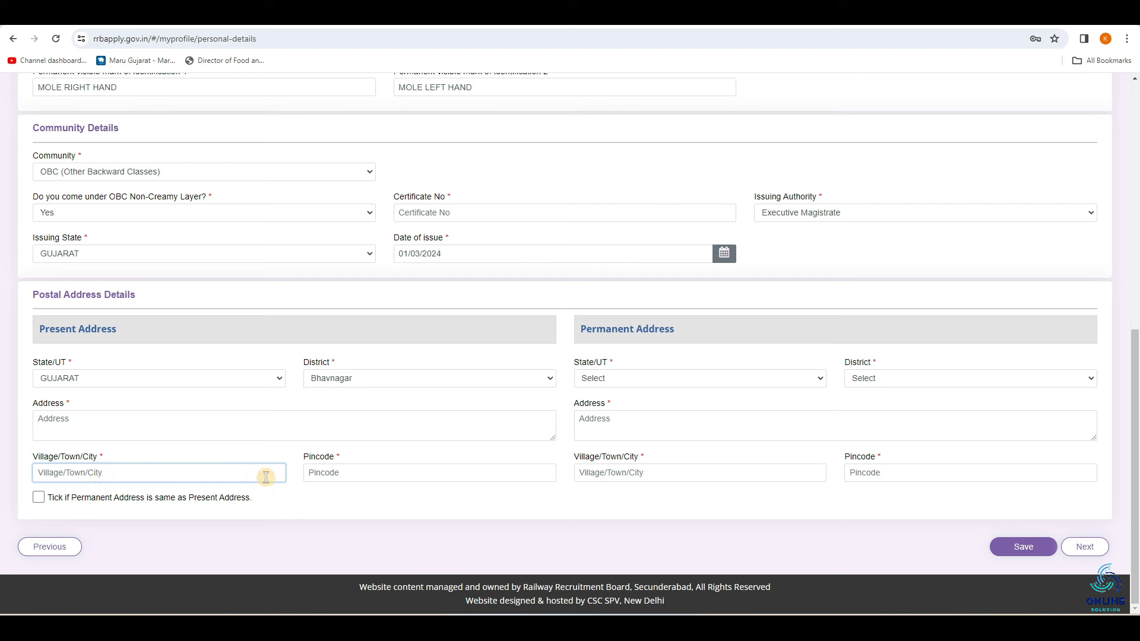
{"action": "left_click", "coordinate": [321, 475]}
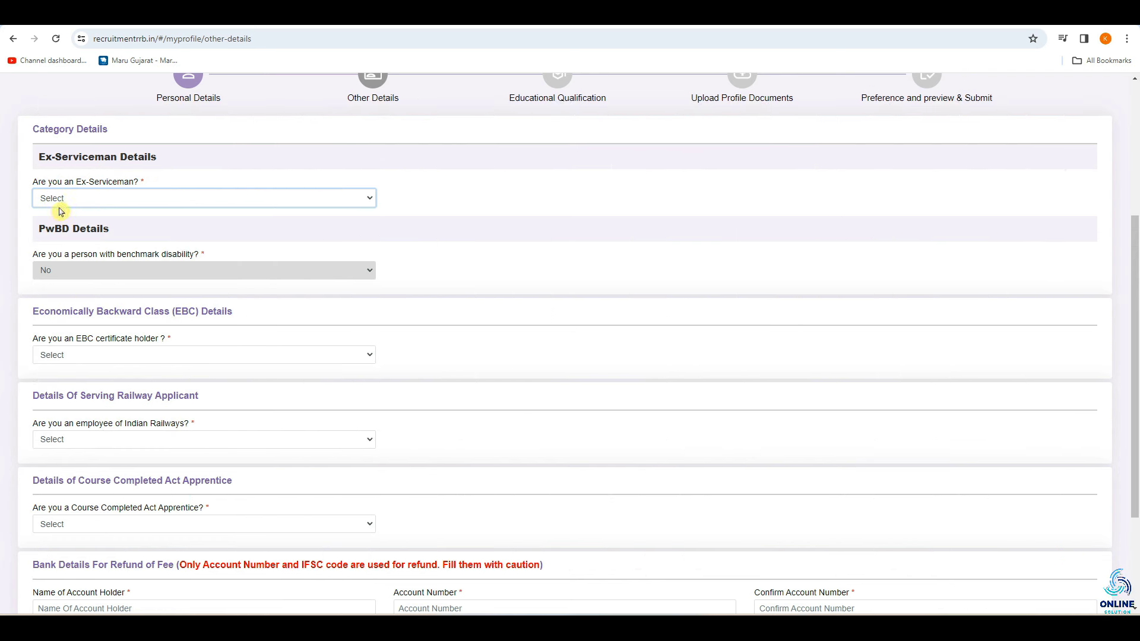
Step: Try Ex-Serviceman Yes with the Defence Service options, then set Ex-Serviceman to No
{"action": "left_click", "coordinate": [113, 202]}
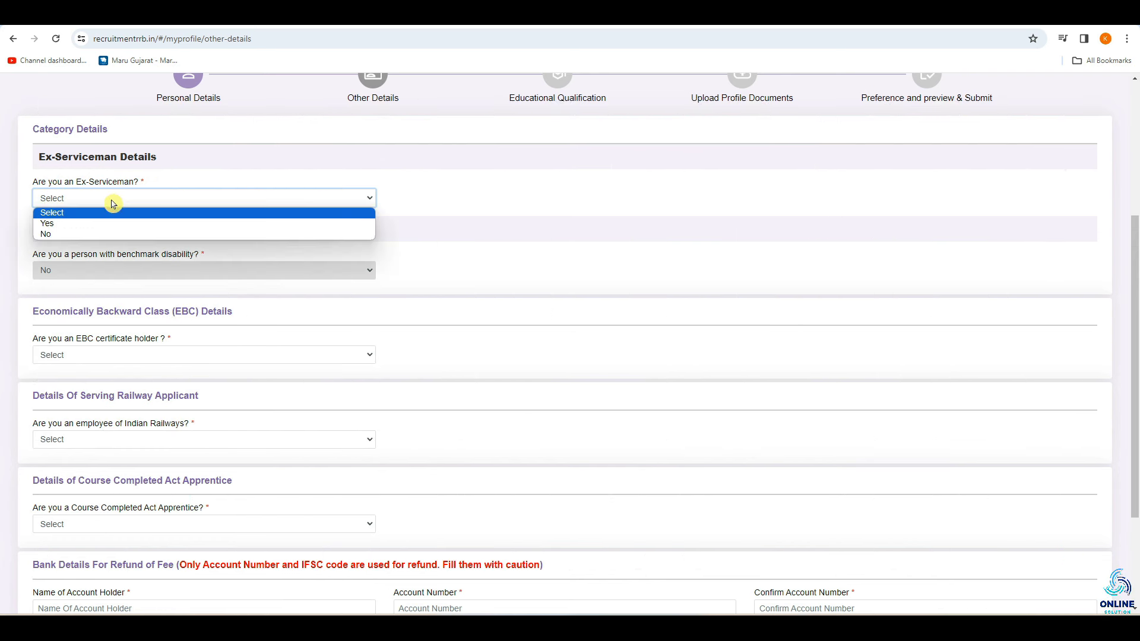
{"action": "left_click", "coordinate": [83, 224]}
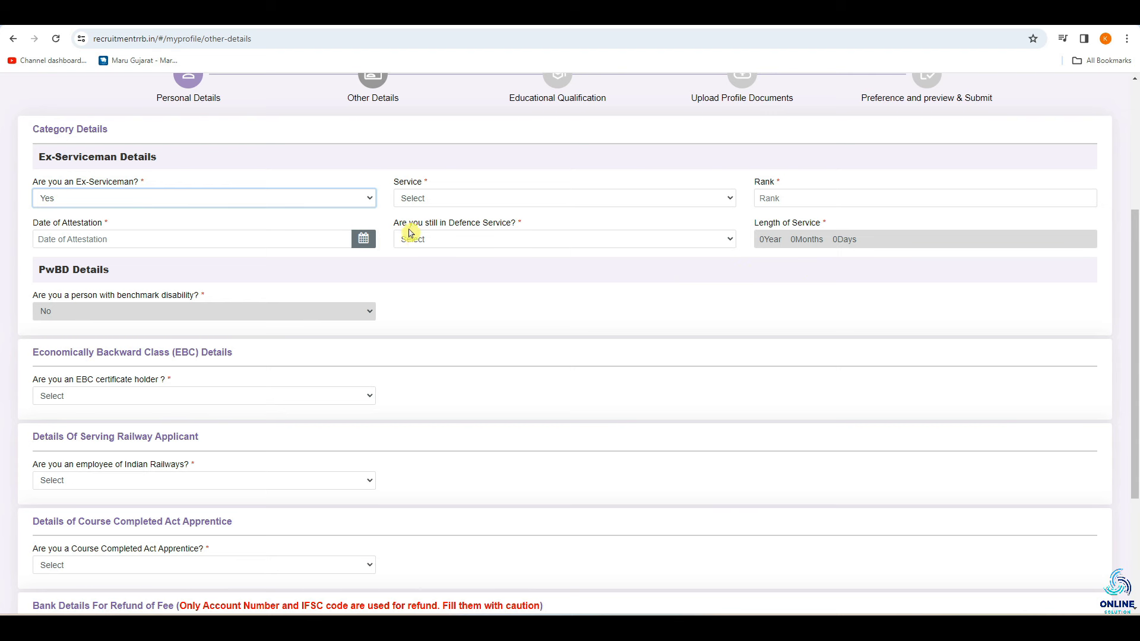
{"action": "left_click", "coordinate": [440, 202]}
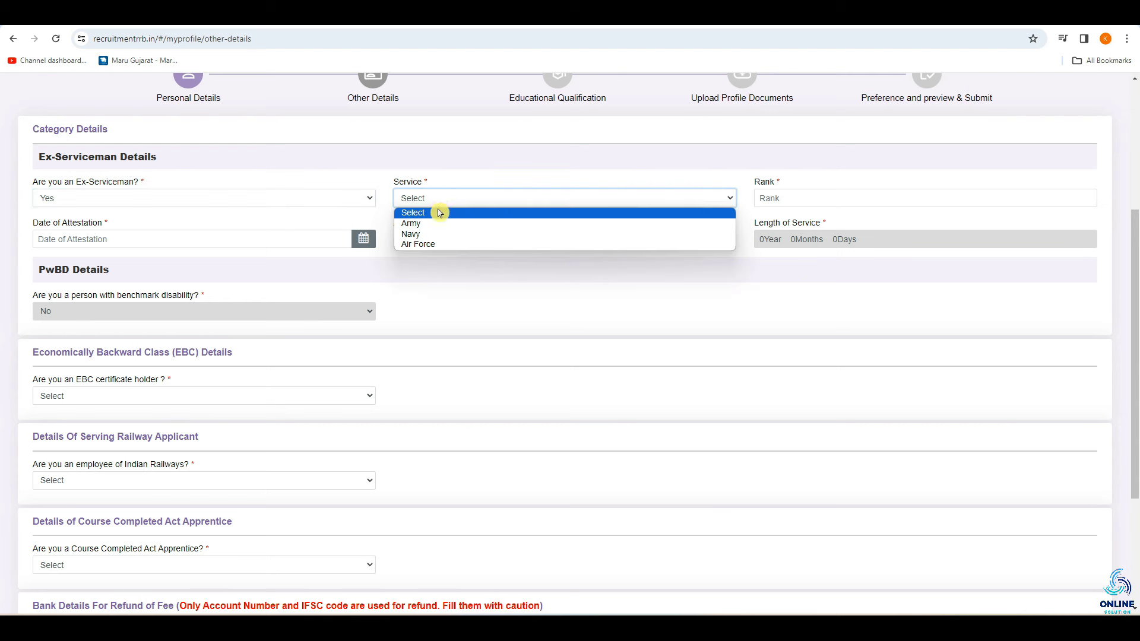
{"action": "left_click", "coordinate": [769, 199]}
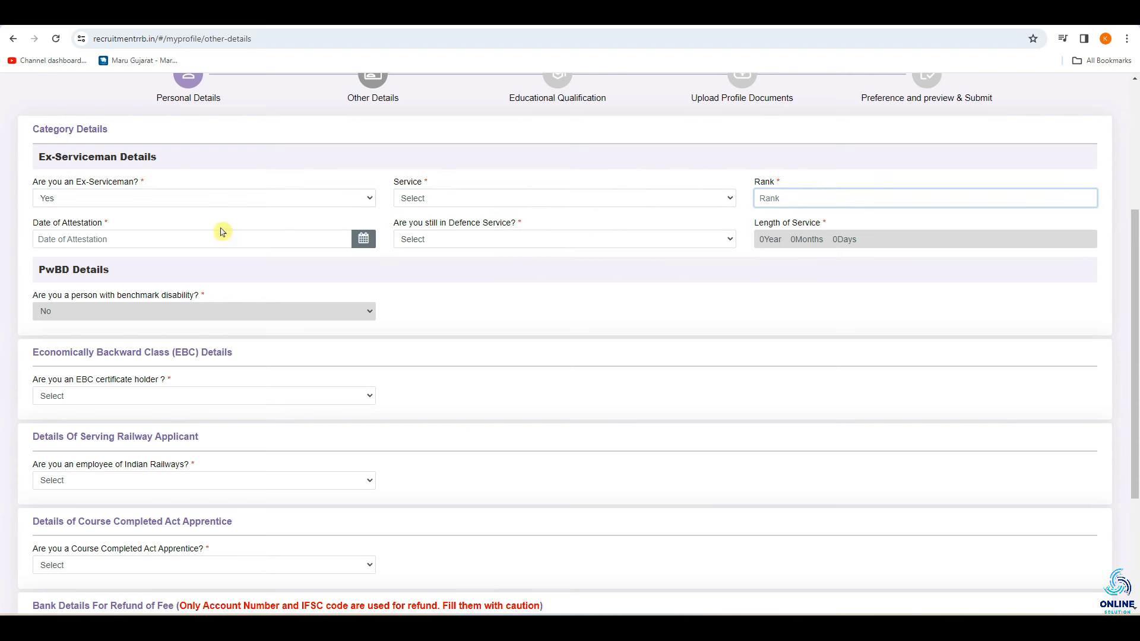
{"action": "left_click", "coordinate": [496, 245]}
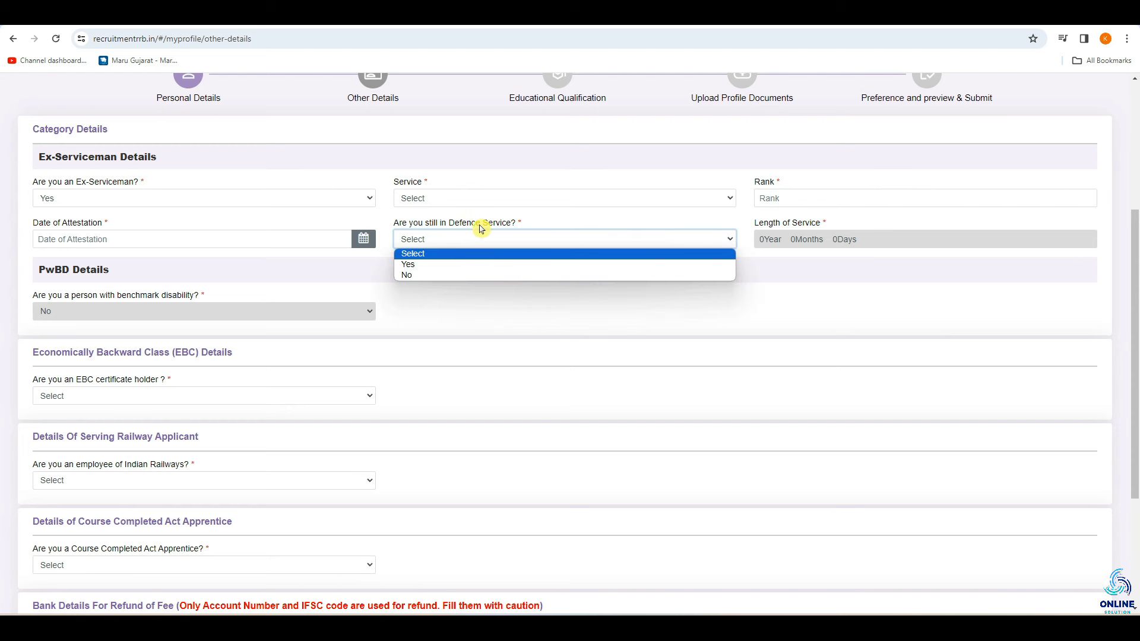
{"action": "left_click", "coordinate": [425, 265]}
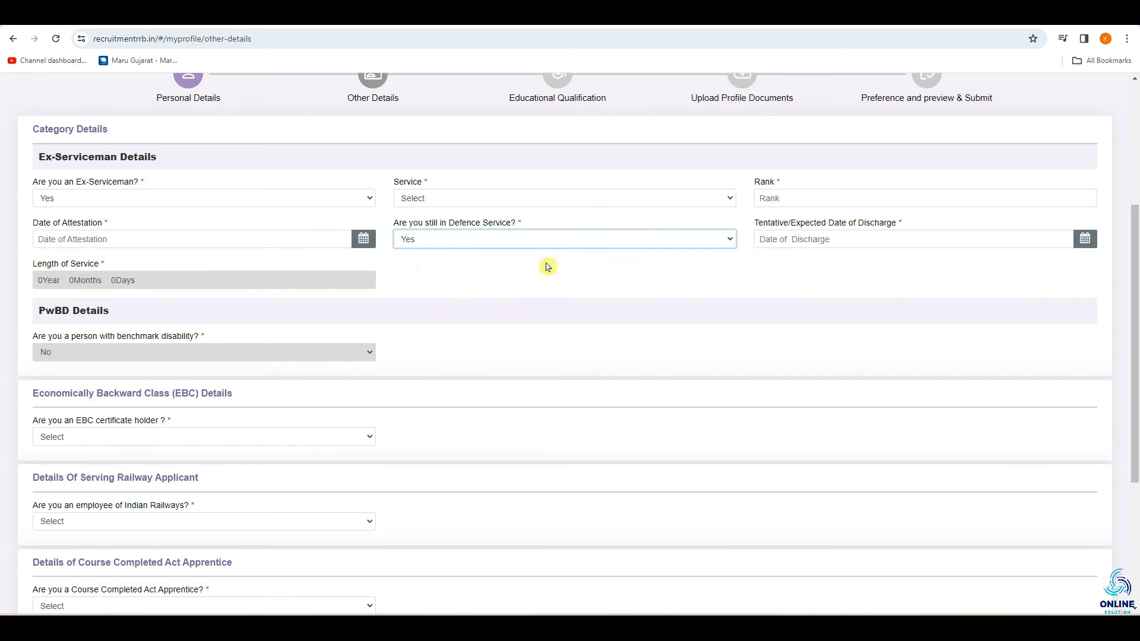
{"action": "left_click", "coordinate": [472, 240]}
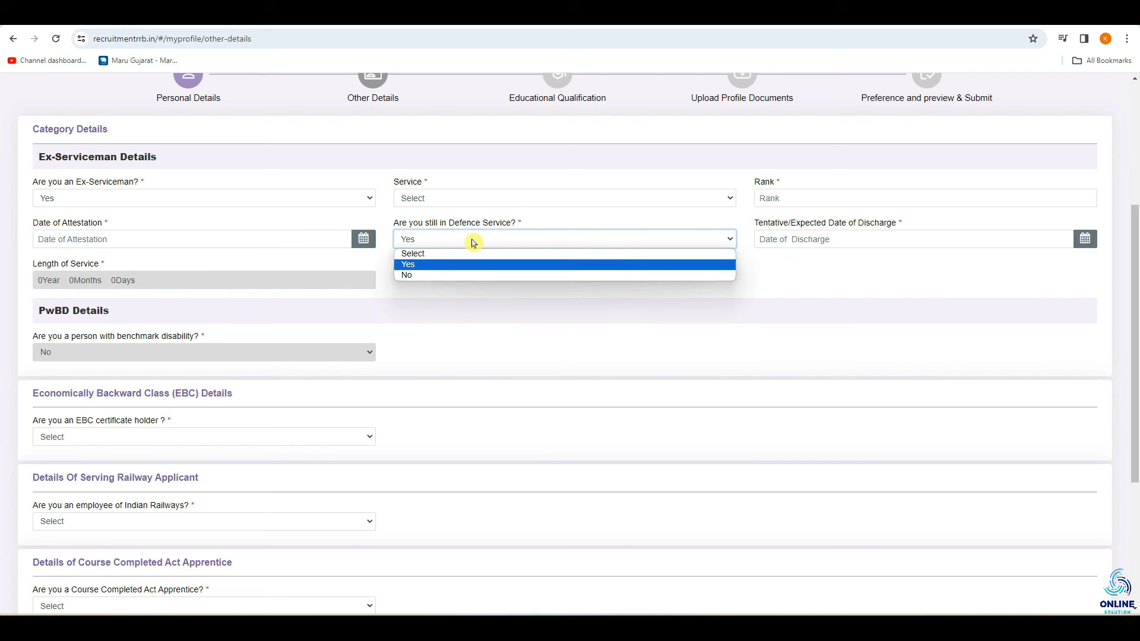
{"action": "left_click", "coordinate": [453, 275]}
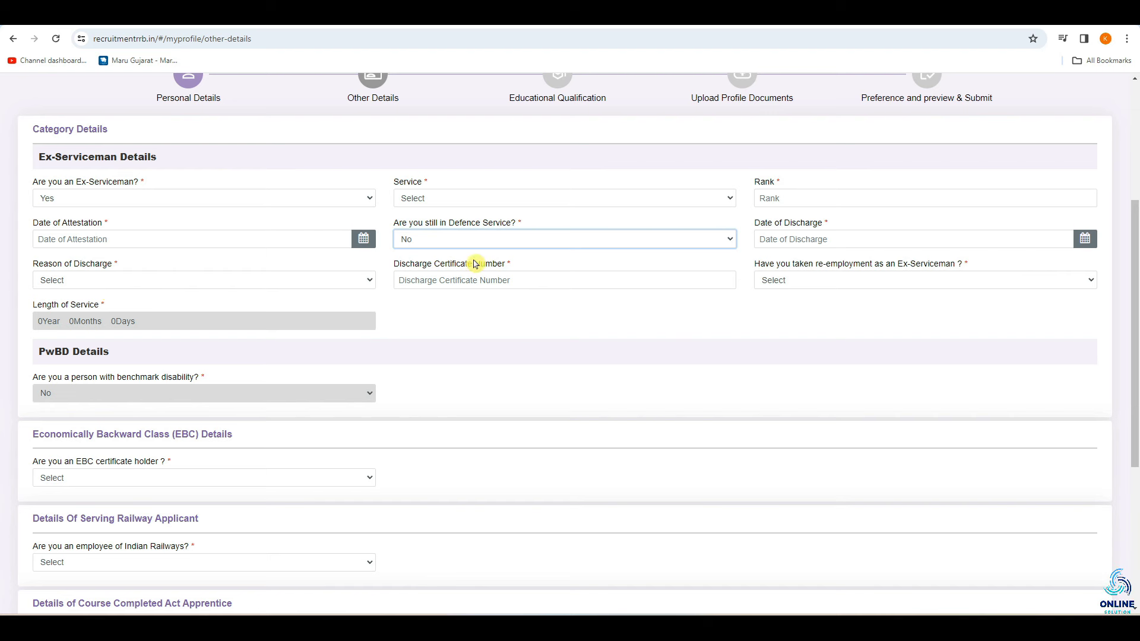
{"action": "left_click", "coordinate": [175, 206]}
{"action": "left_click", "coordinate": [101, 235]}
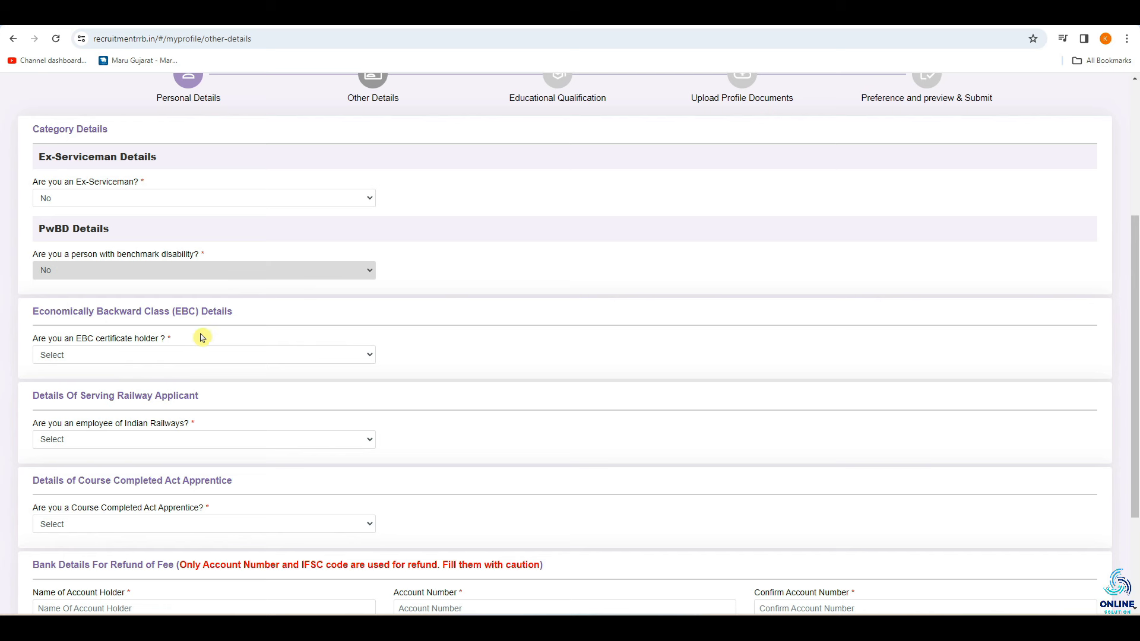
Step: Pick EBC Yes and accept its notice, then change the EBC answer to No
{"action": "left_click", "coordinate": [159, 357]}
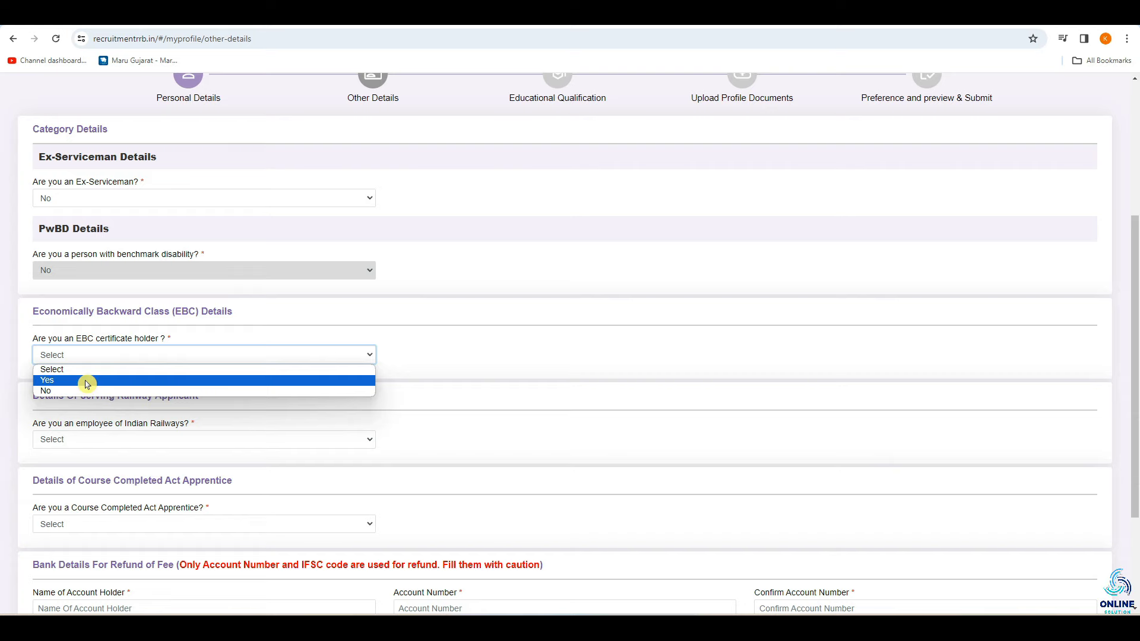
{"action": "left_click", "coordinate": [87, 381]}
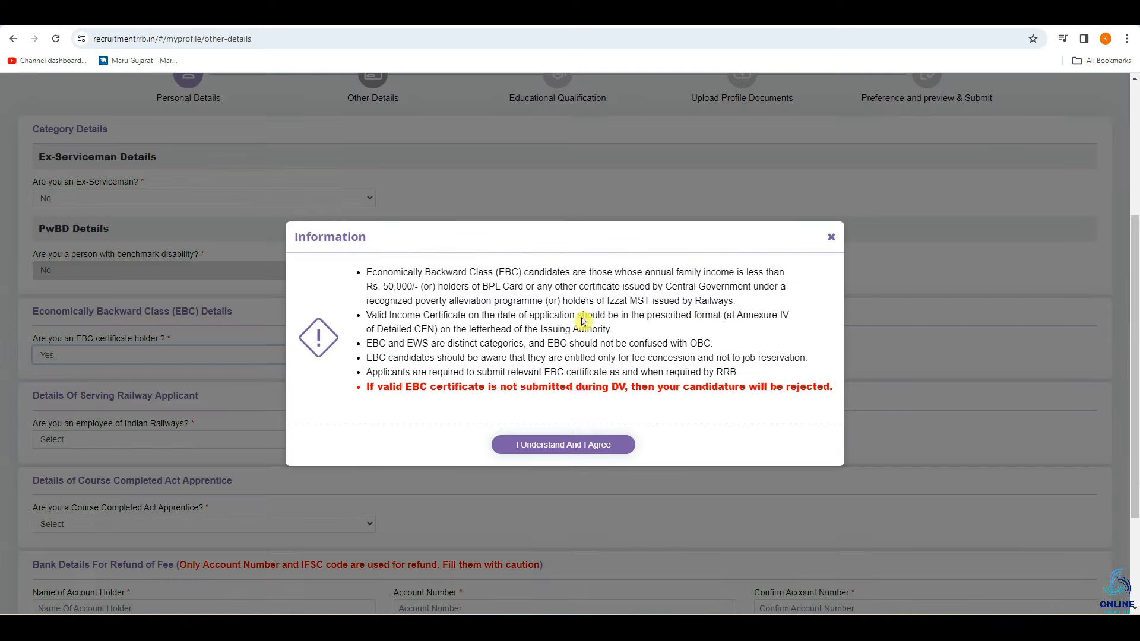
{"action": "left_click", "coordinate": [524, 450]}
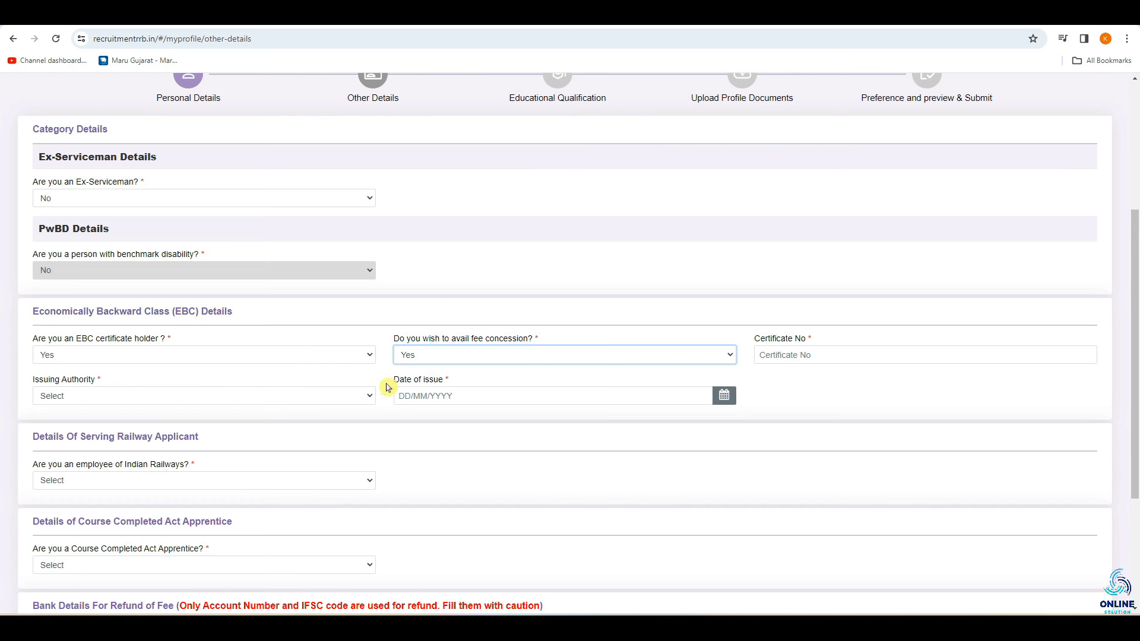
{"action": "left_click", "coordinate": [267, 355]}
{"action": "left_click", "coordinate": [246, 377]}
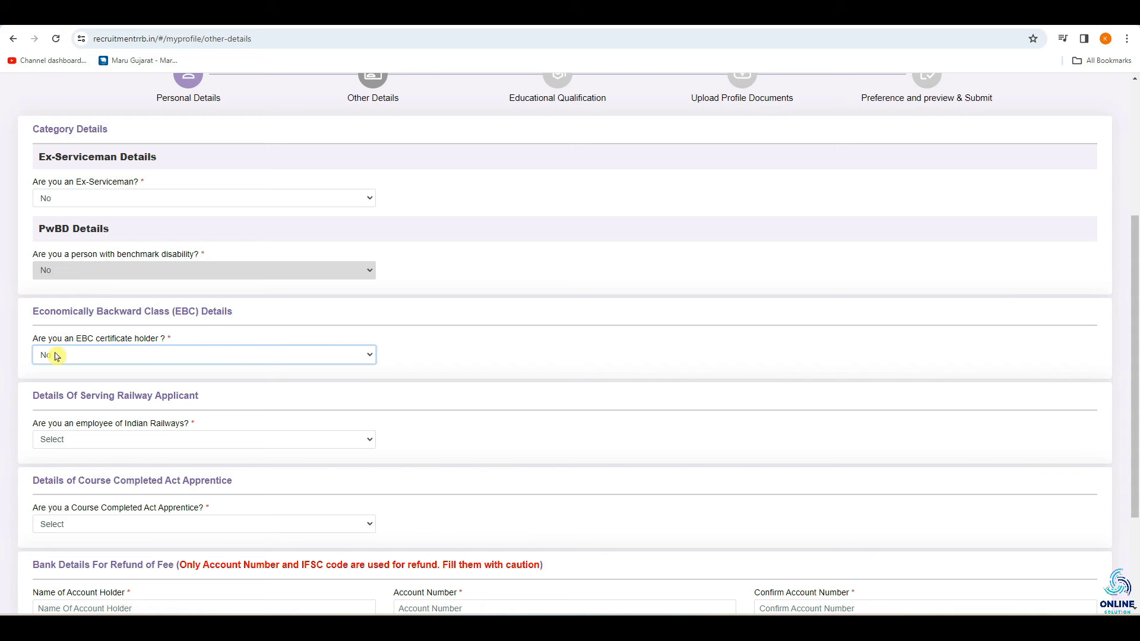
{"action": "scroll", "coordinate": [57, 356], "scroll_direction": "down", "scroll_amount": 3}
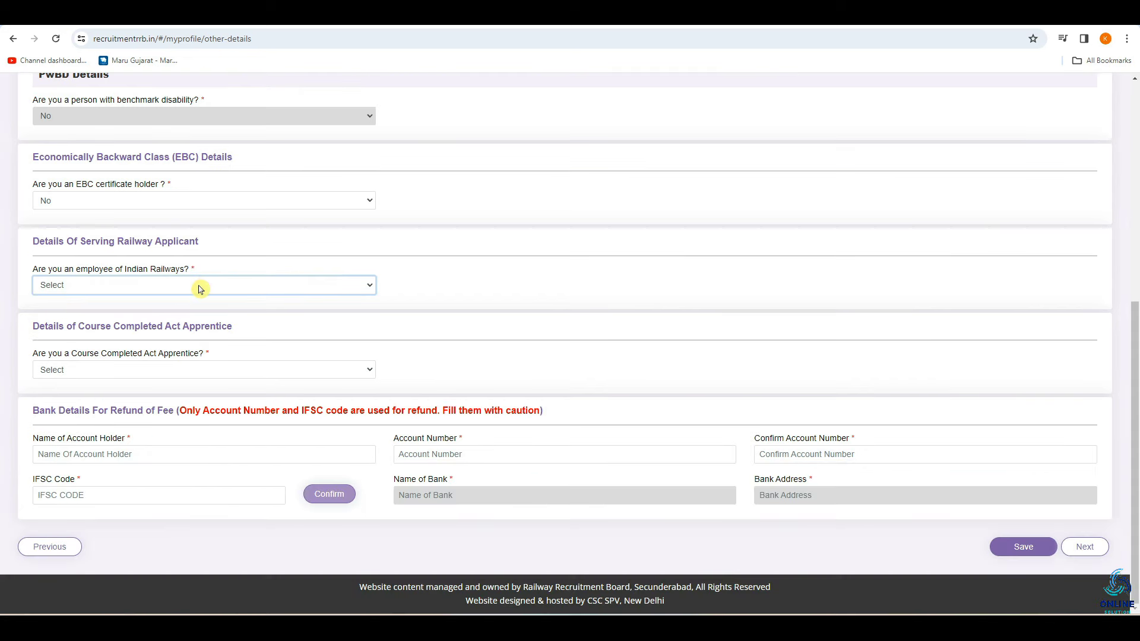
Step: Try the Indian Railways employee Yes options, then answer No
{"action": "left_click", "coordinate": [104, 293]}
{"action": "left_click", "coordinate": [55, 308]}
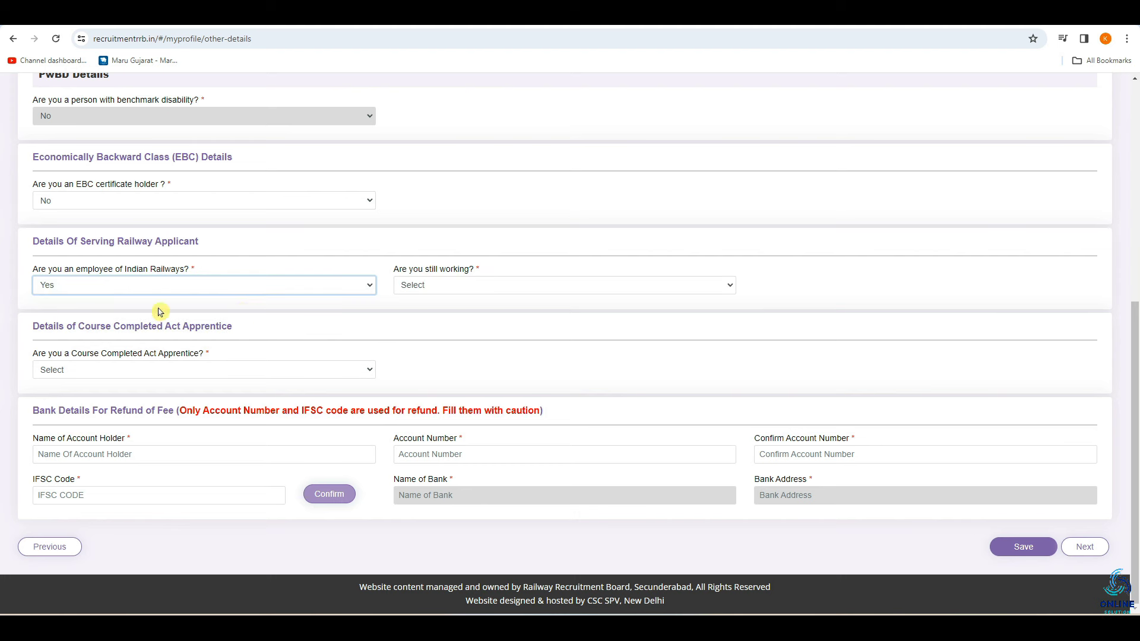
{"action": "left_click", "coordinate": [414, 285]}
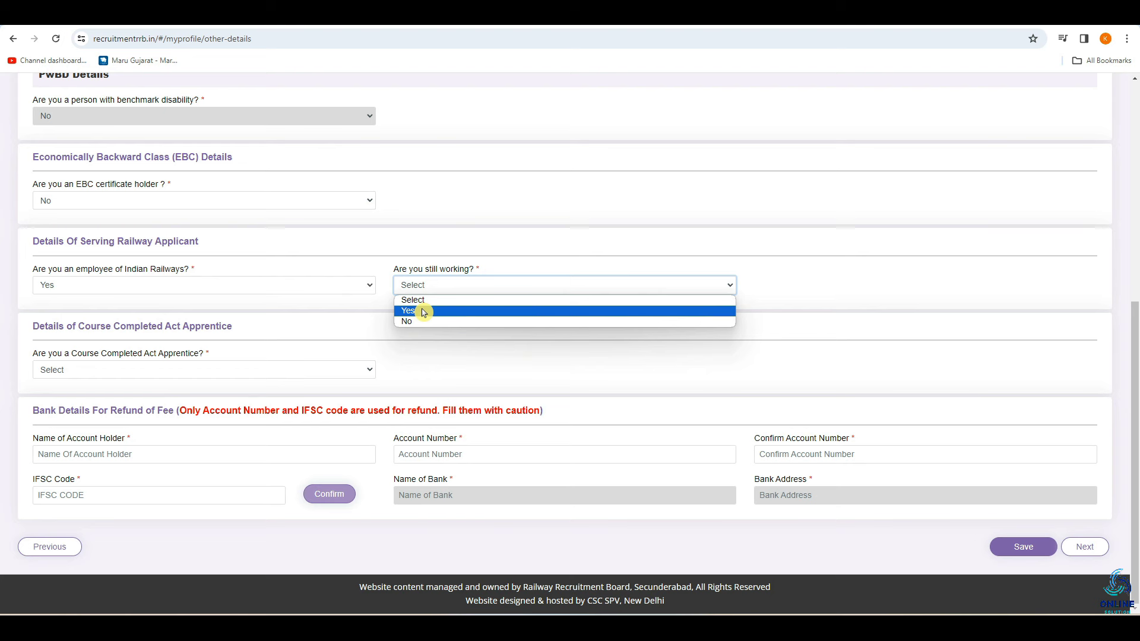
{"action": "left_click", "coordinate": [424, 313]}
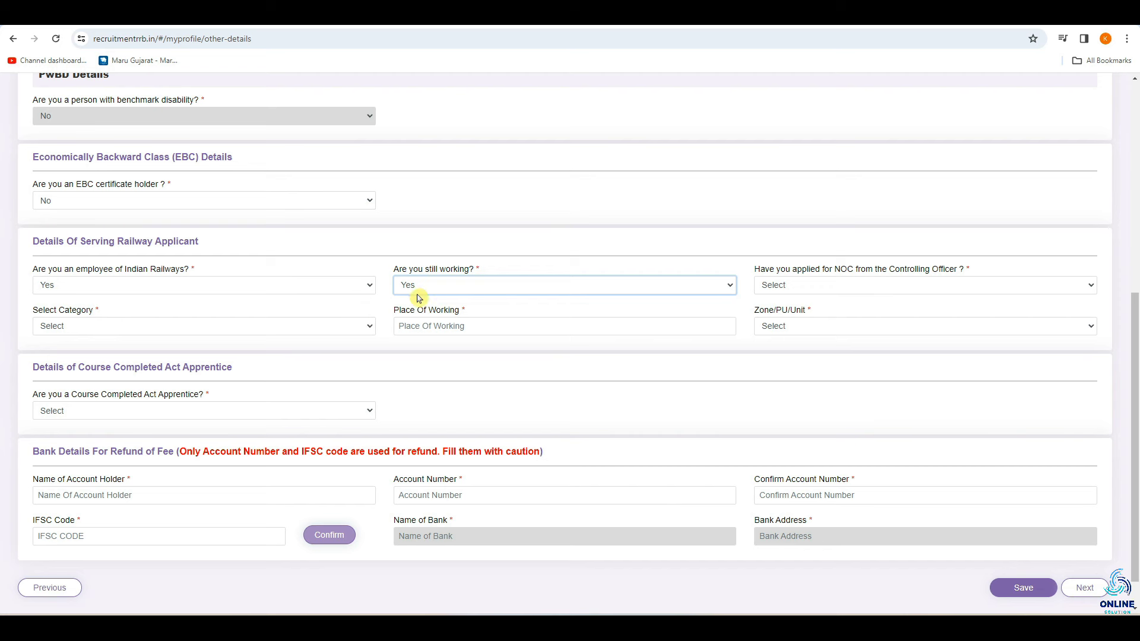
{"action": "left_click", "coordinate": [188, 290]}
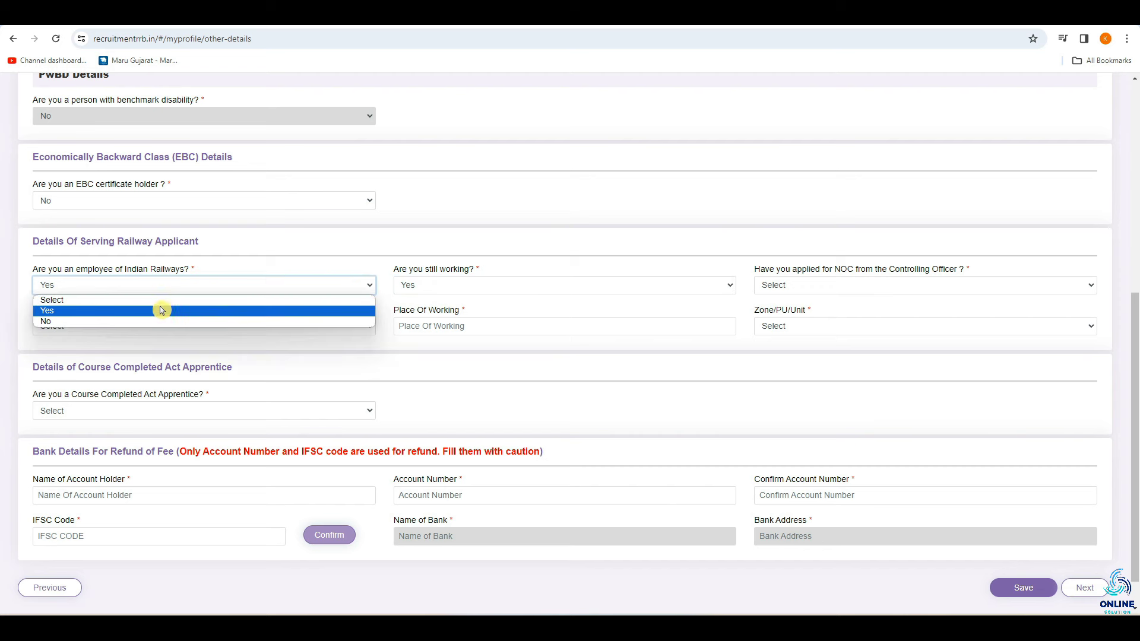
{"action": "left_click", "coordinate": [102, 321]}
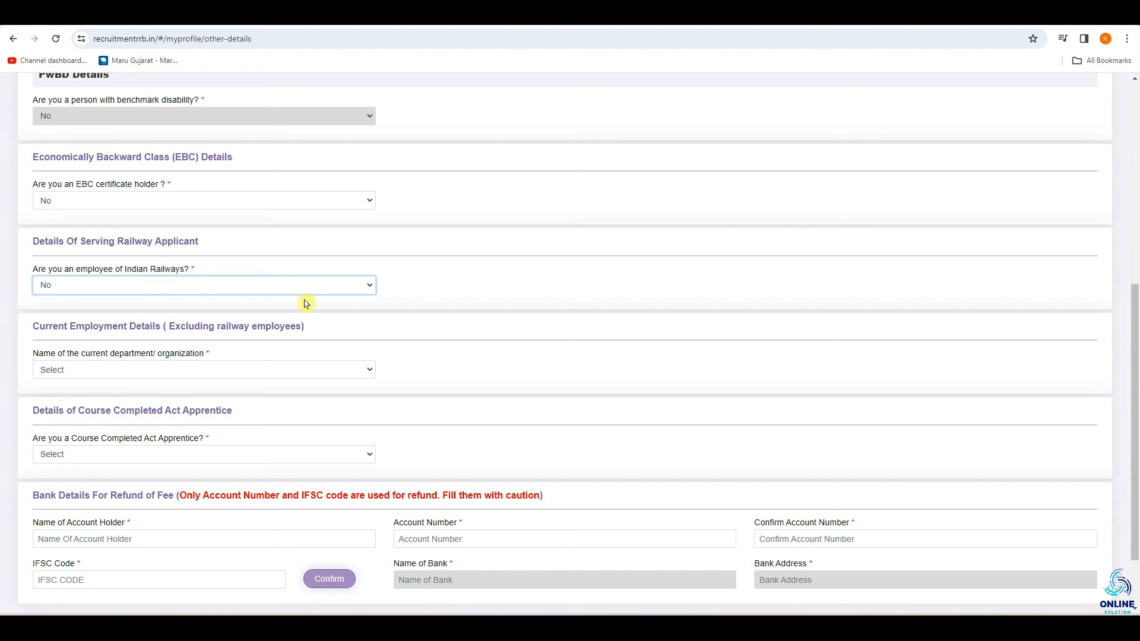
{"action": "left_click", "coordinate": [19, 350]}
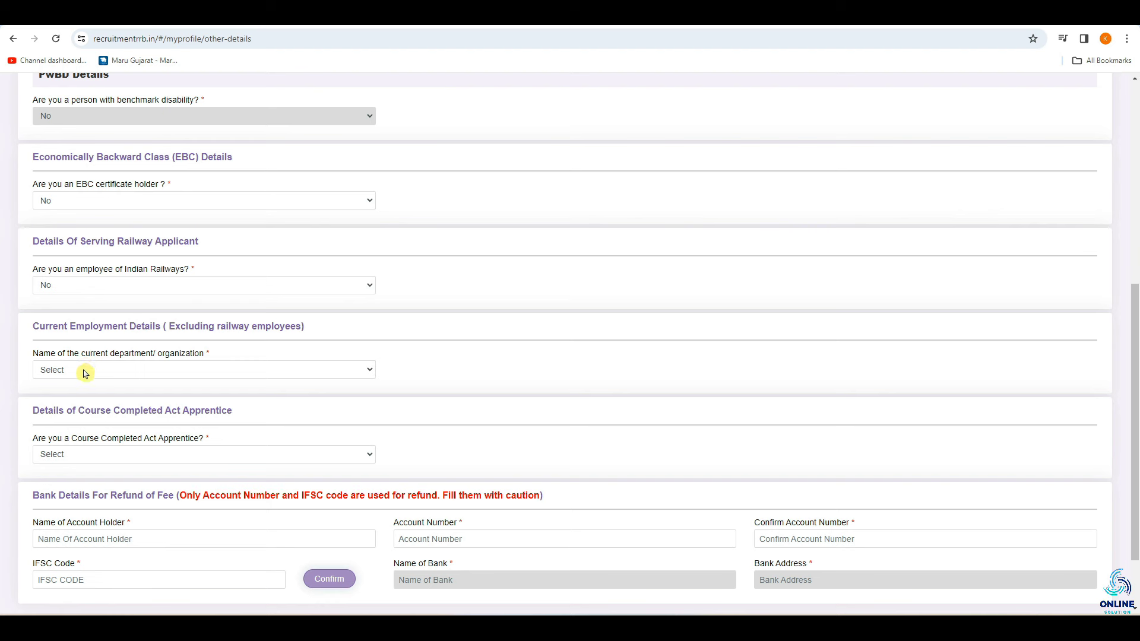
Step: Set the current department/organization to Not Applicable after briefly trying State Government
{"action": "left_click", "coordinate": [49, 378]}
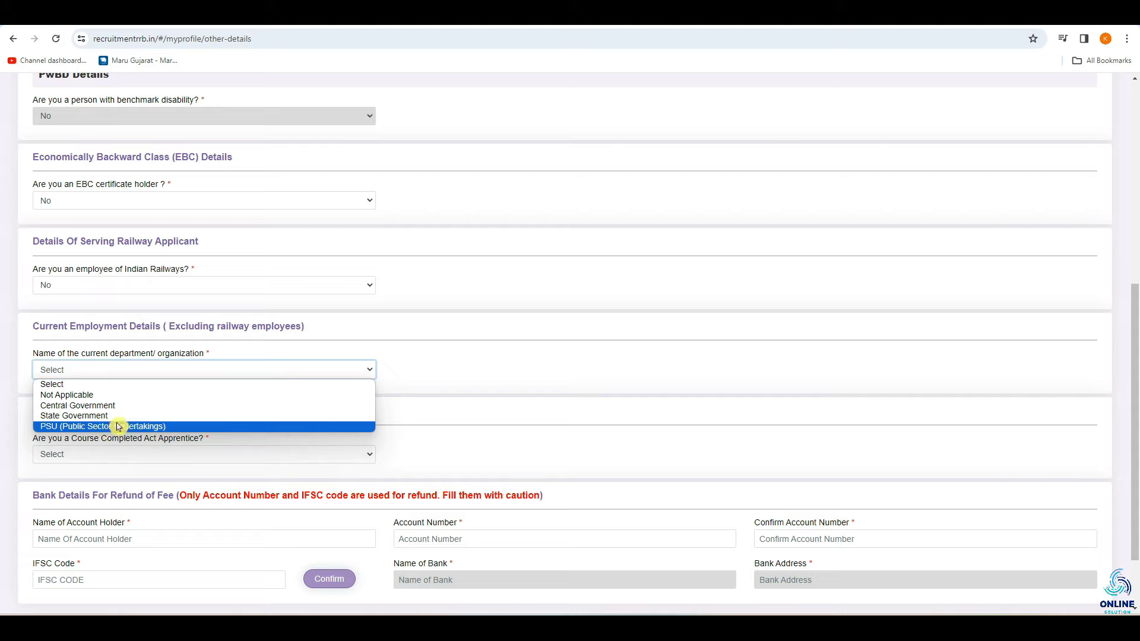
{"action": "left_click", "coordinate": [89, 416]}
{"action": "left_click", "coordinate": [502, 393]}
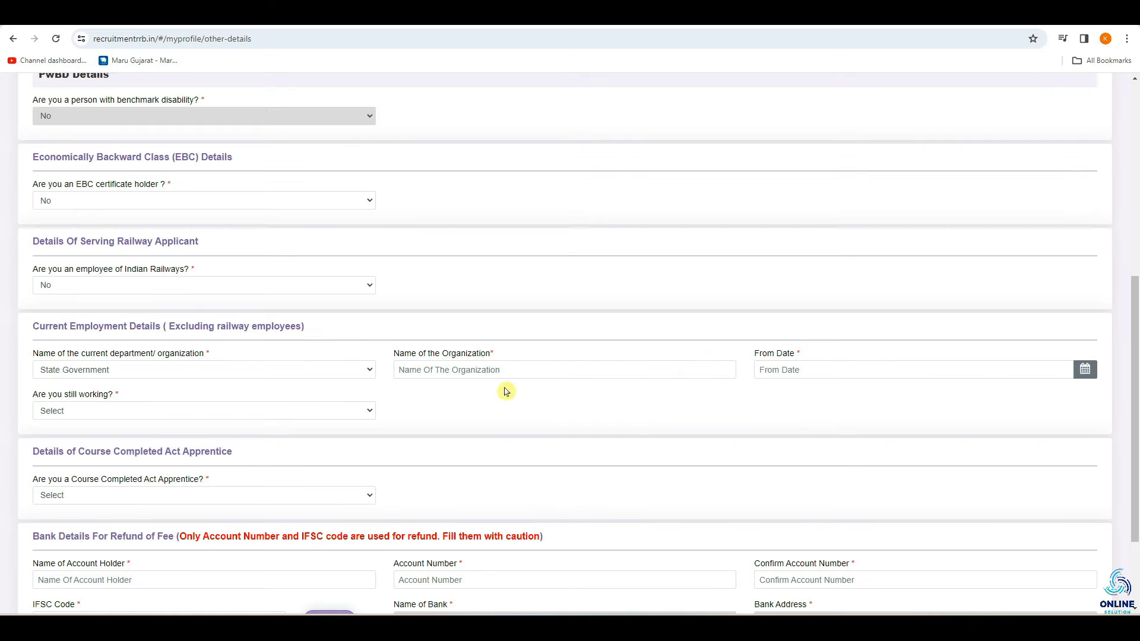
{"action": "left_click", "coordinate": [183, 369]}
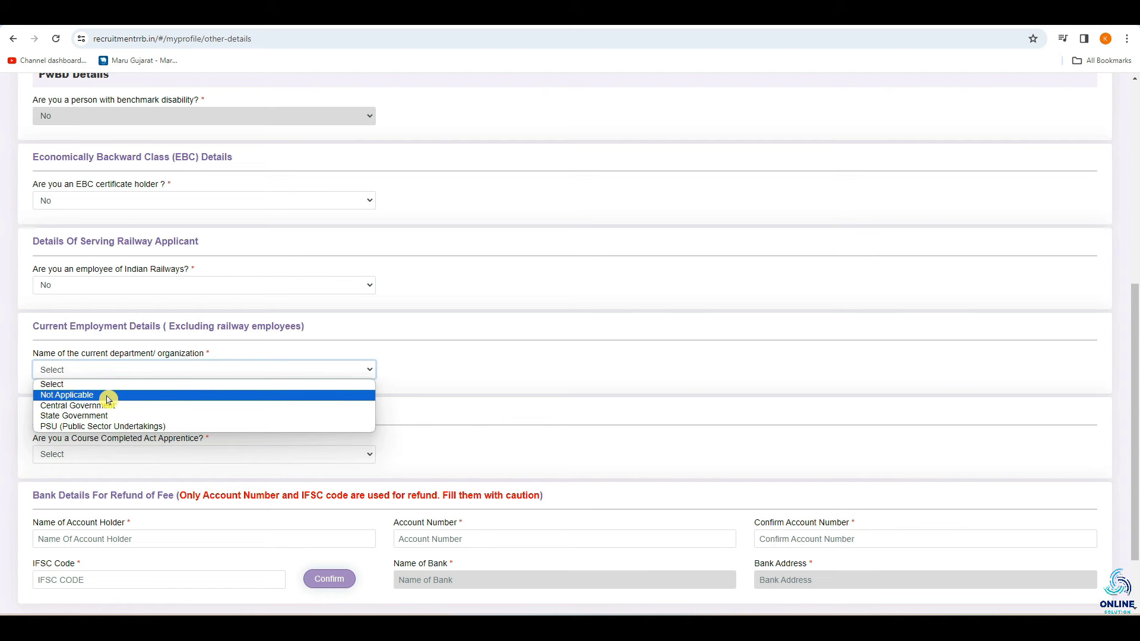
{"action": "left_click", "coordinate": [107, 399]}
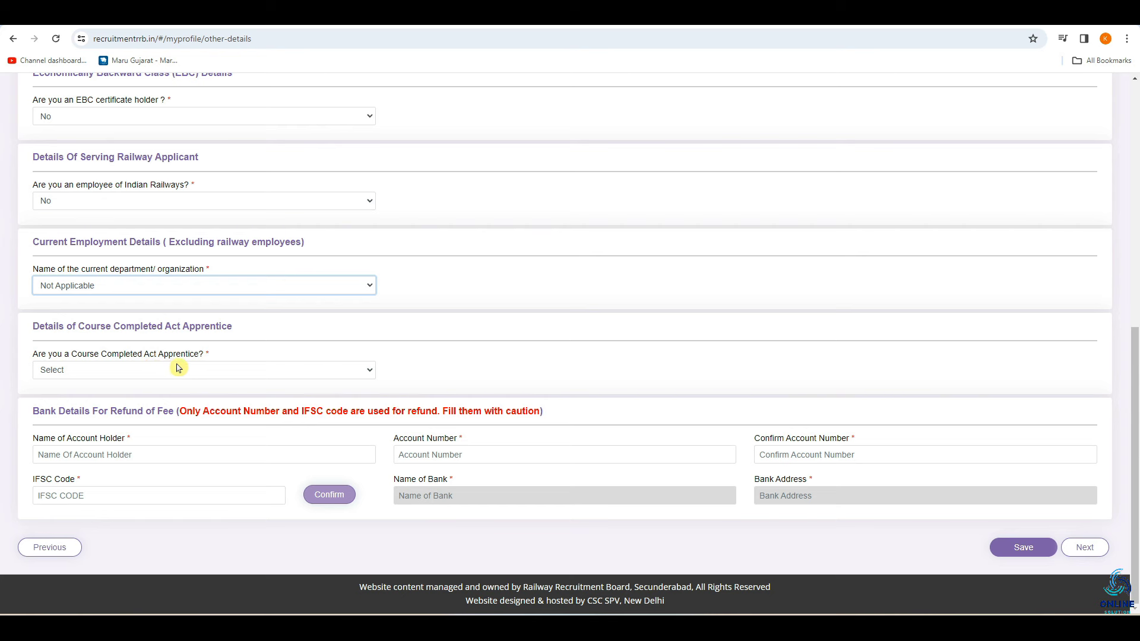
Step: Try apprentice Yes with Fitter trade and date fields, then answer the apprentice question No
{"action": "left_click", "coordinate": [110, 373]}
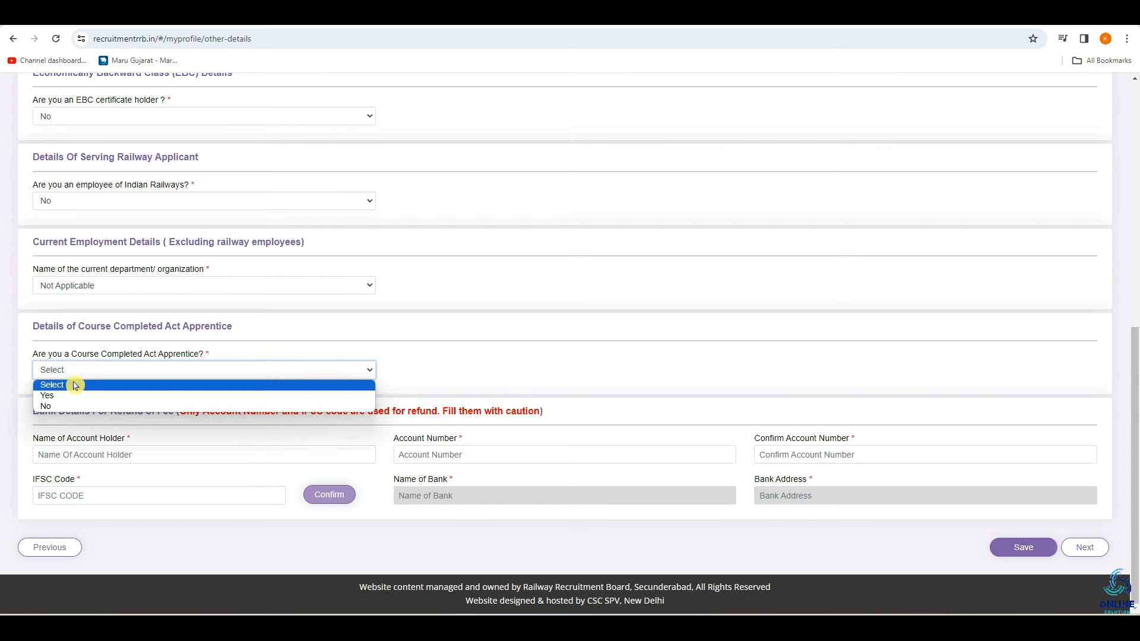
{"action": "left_click", "coordinate": [48, 396]}
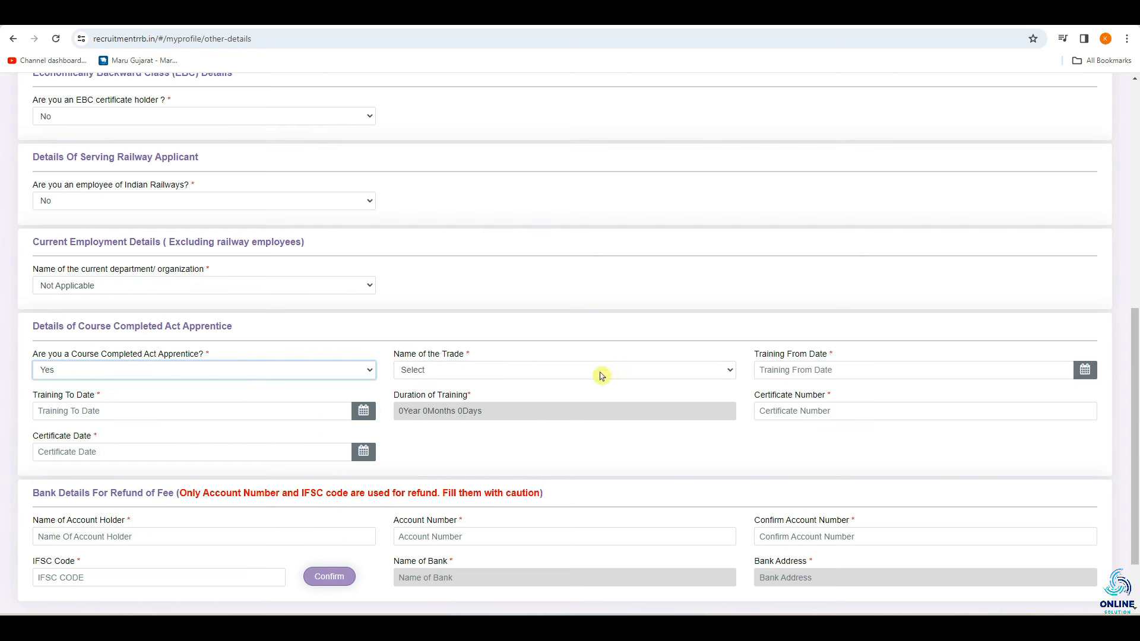
{"action": "left_click", "coordinate": [433, 374]}
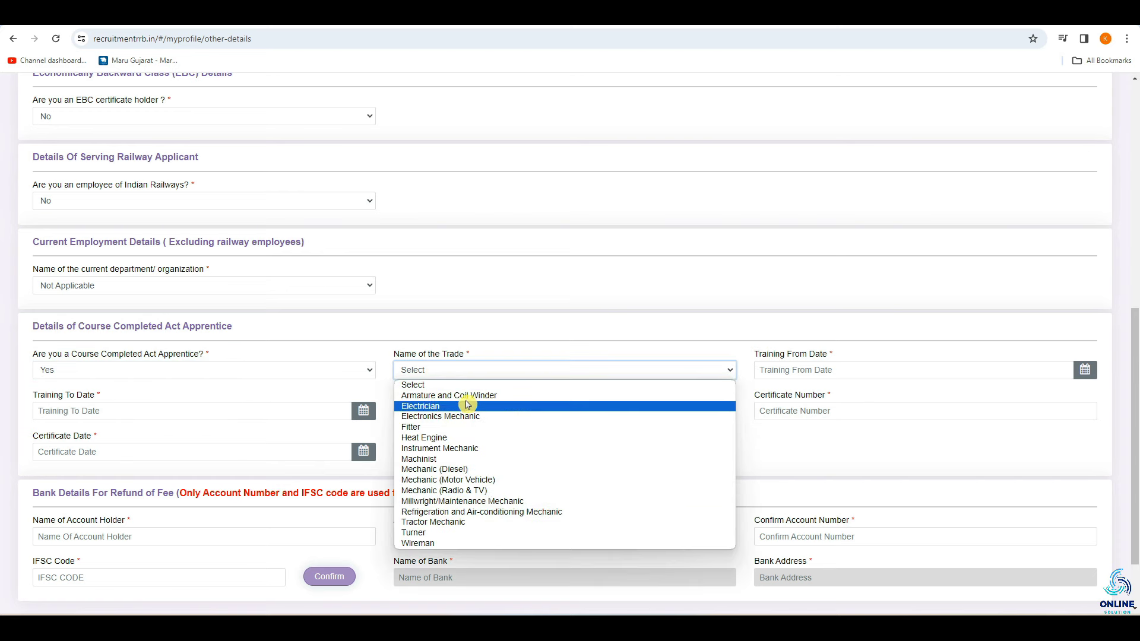
{"action": "left_click", "coordinate": [416, 427]}
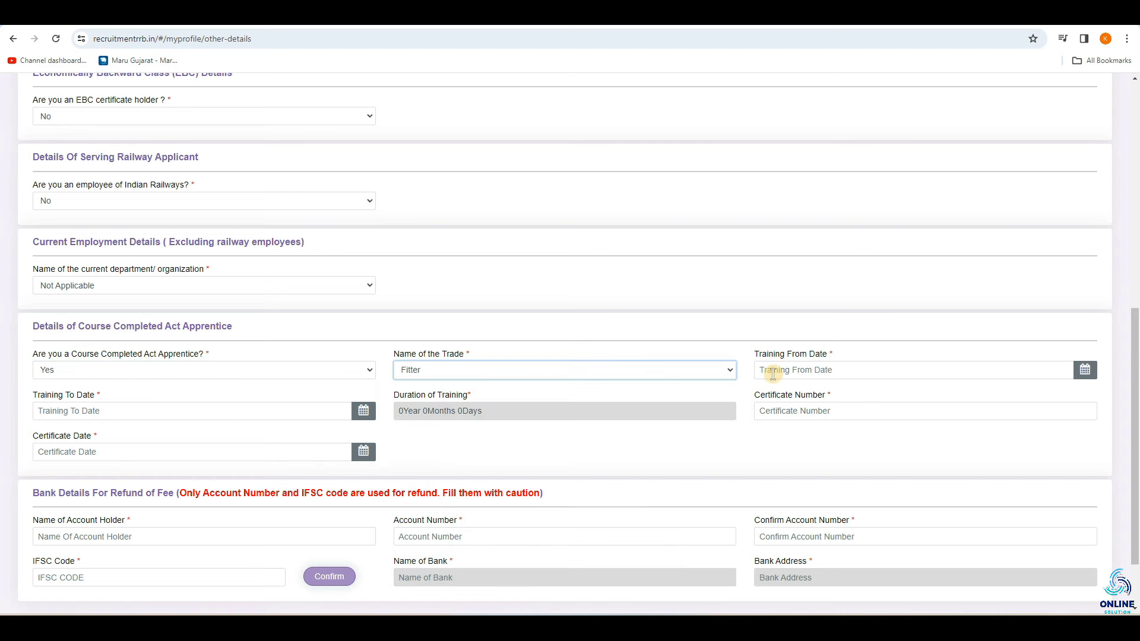
{"action": "left_click", "coordinate": [763, 374]}
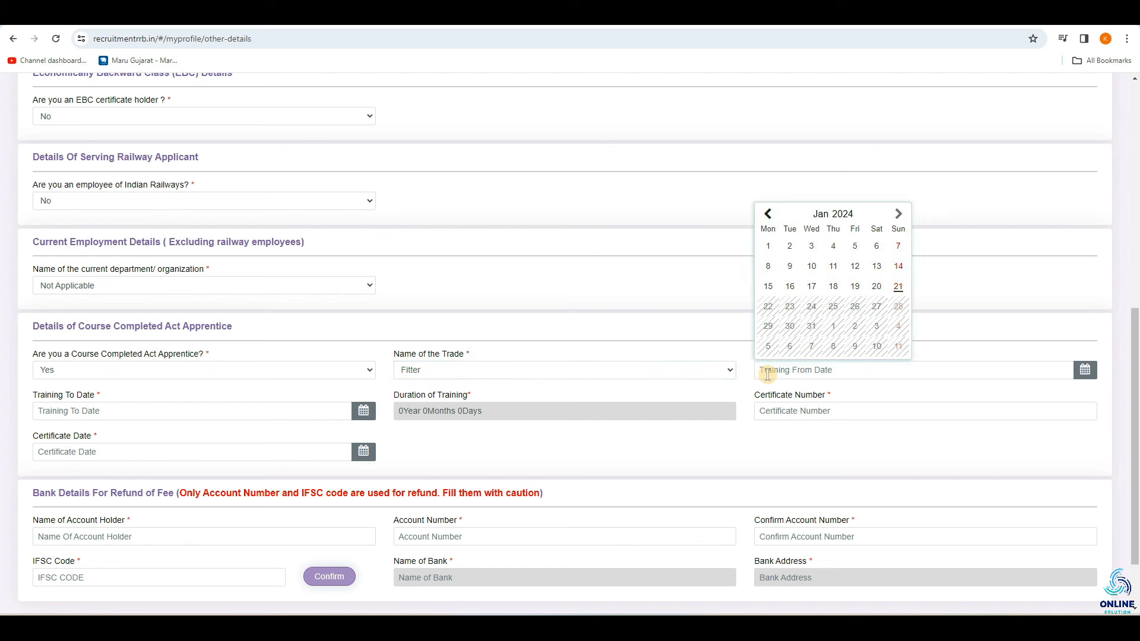
{"action": "left_click", "coordinate": [58, 411]}
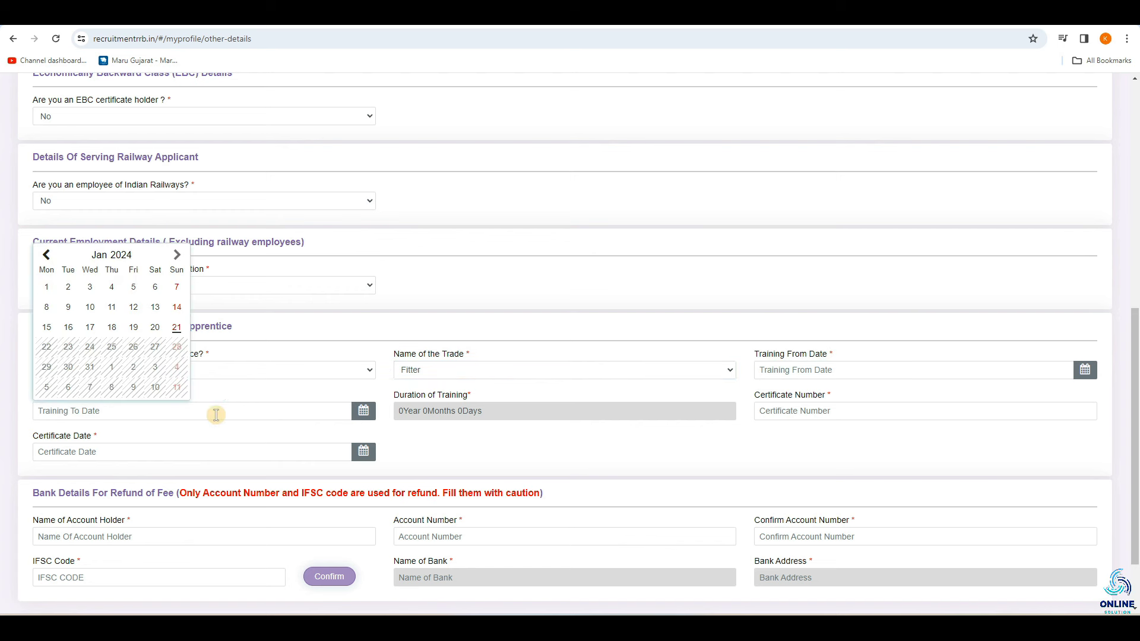
{"action": "left_click", "coordinate": [694, 447]}
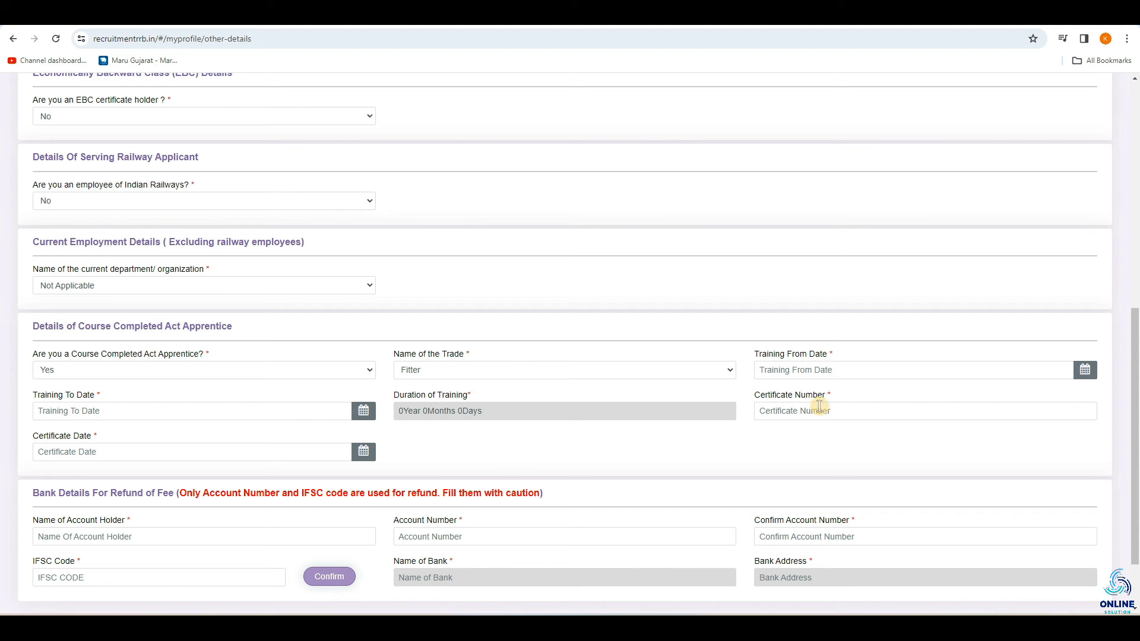
{"action": "left_click", "coordinate": [767, 412]}
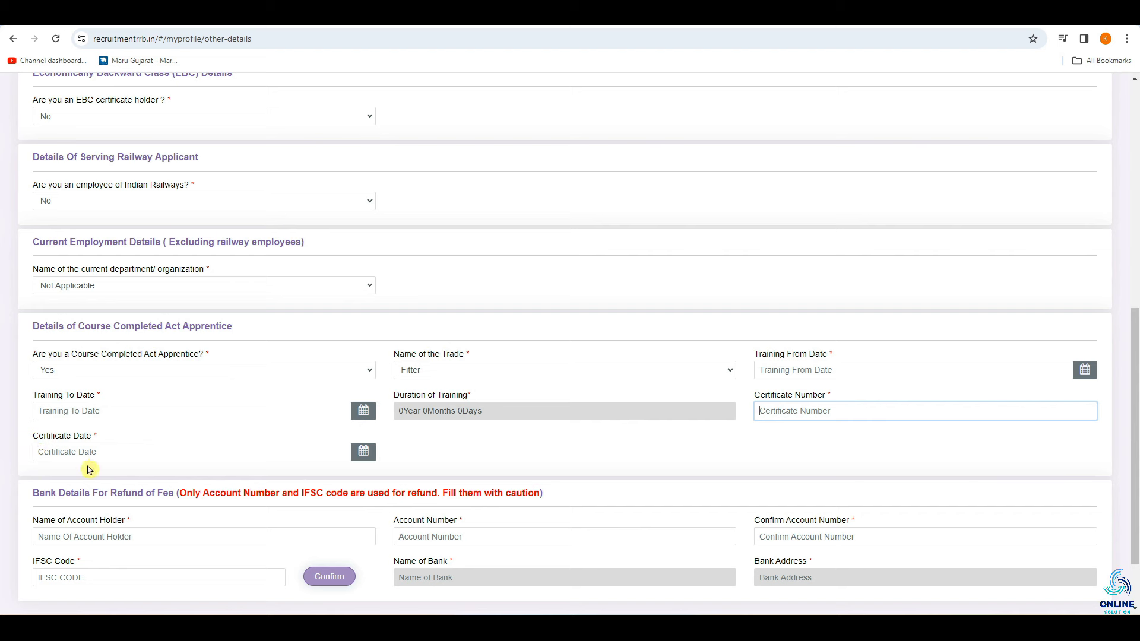
{"action": "left_click", "coordinate": [50, 452]}
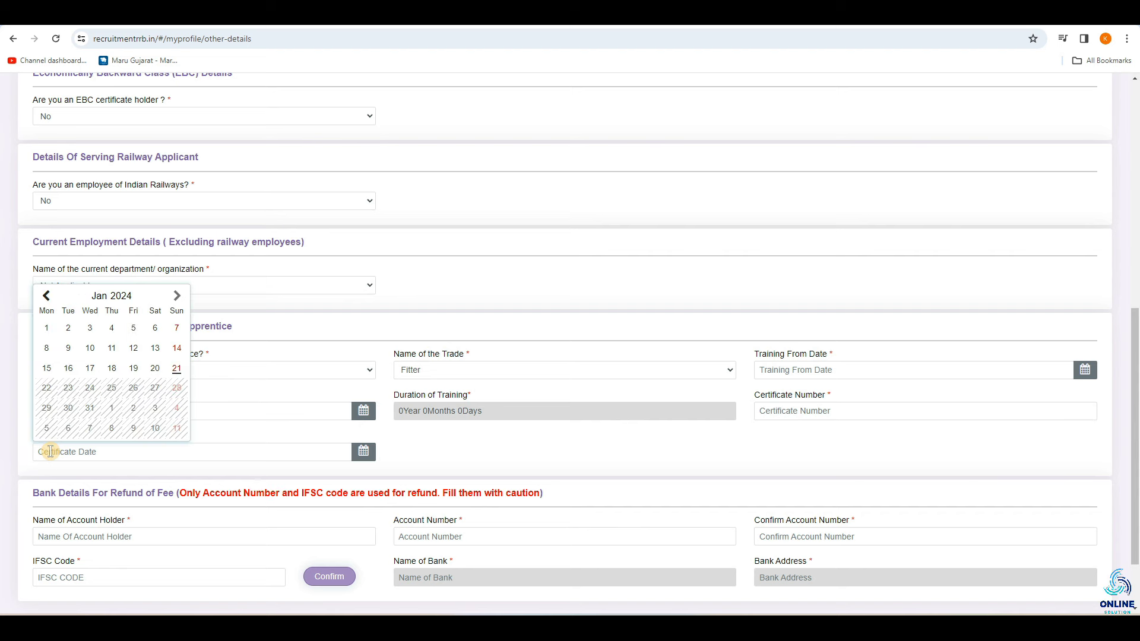
{"action": "left_click", "coordinate": [238, 440]}
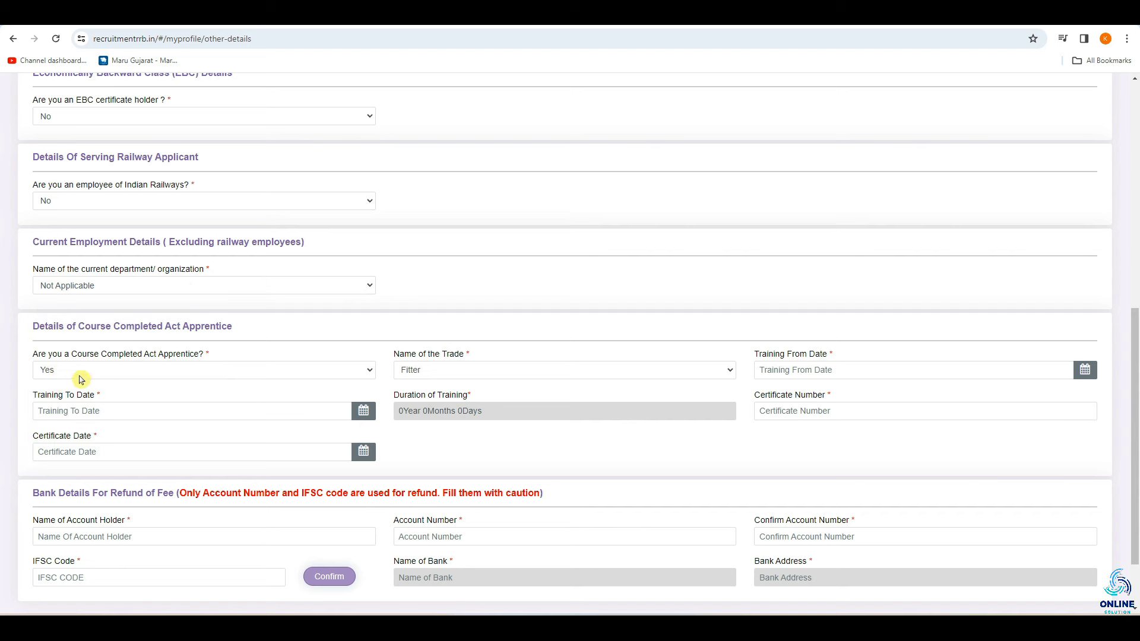
{"action": "left_click", "coordinate": [92, 377]}
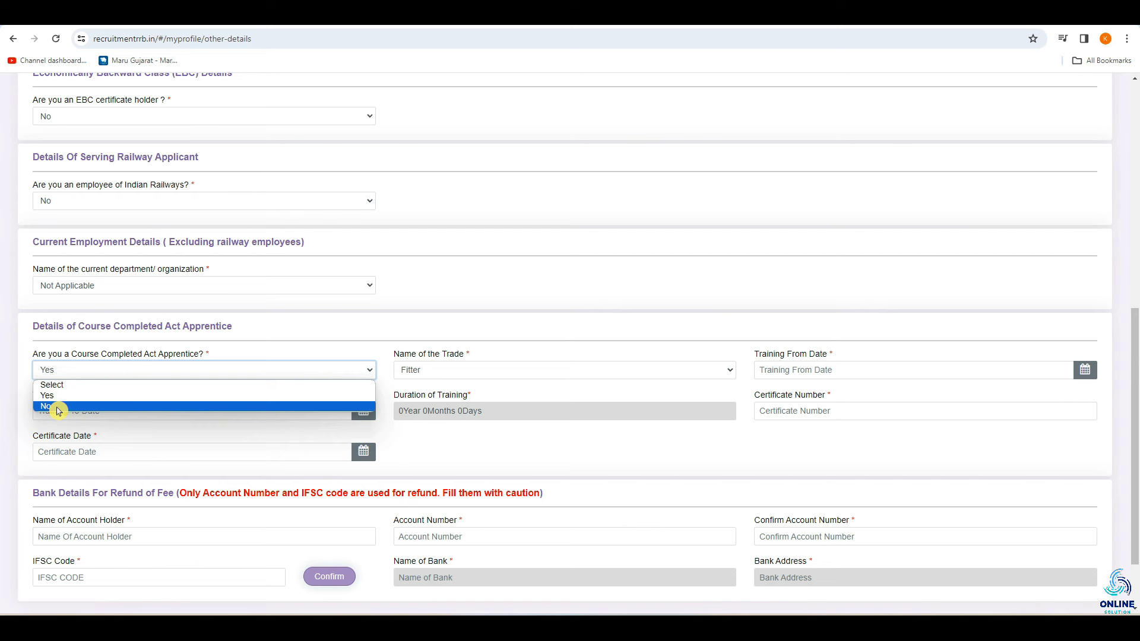
{"action": "left_click", "coordinate": [58, 407]}
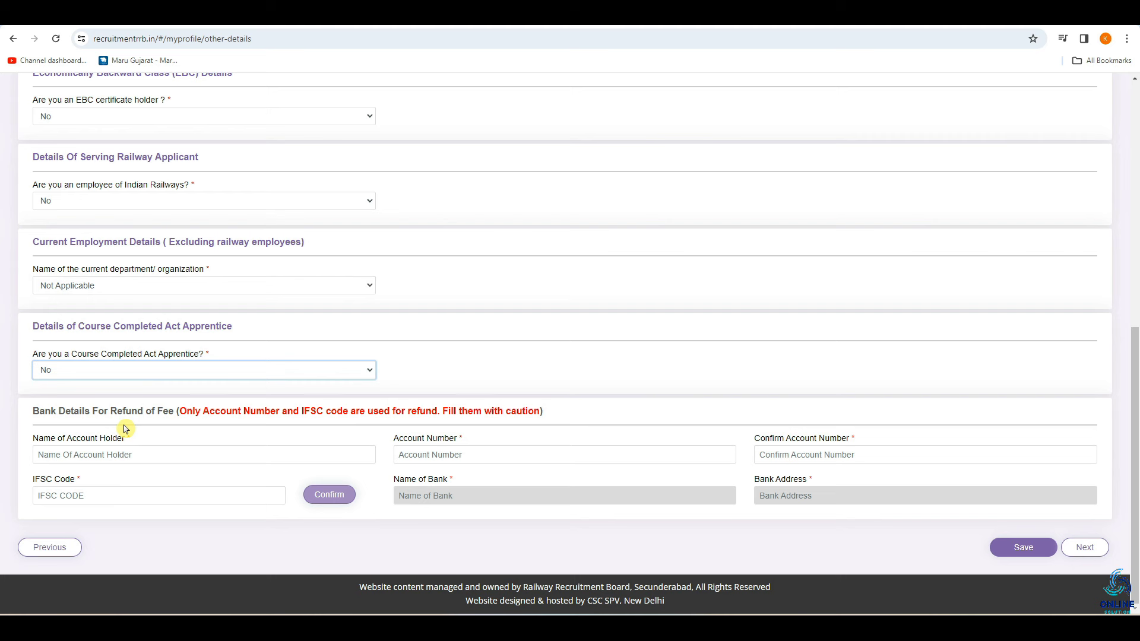
Step: Step through the account holder, account number and IFSC fields, then save the other details
{"action": "left_click", "coordinate": [45, 457]}
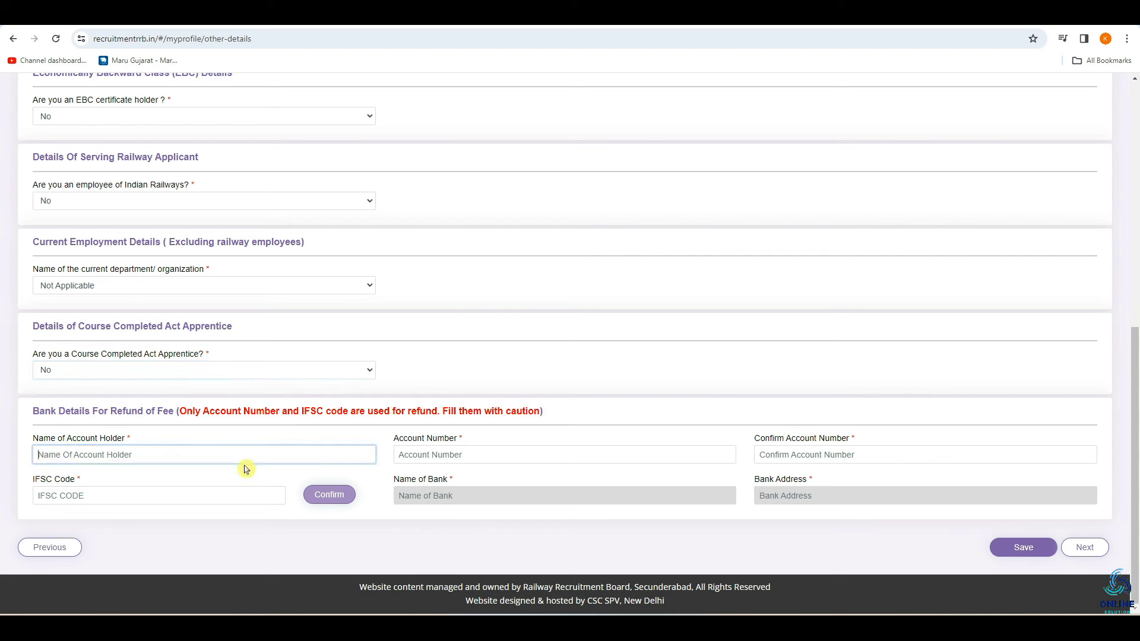
{"action": "left_click", "coordinate": [430, 457]}
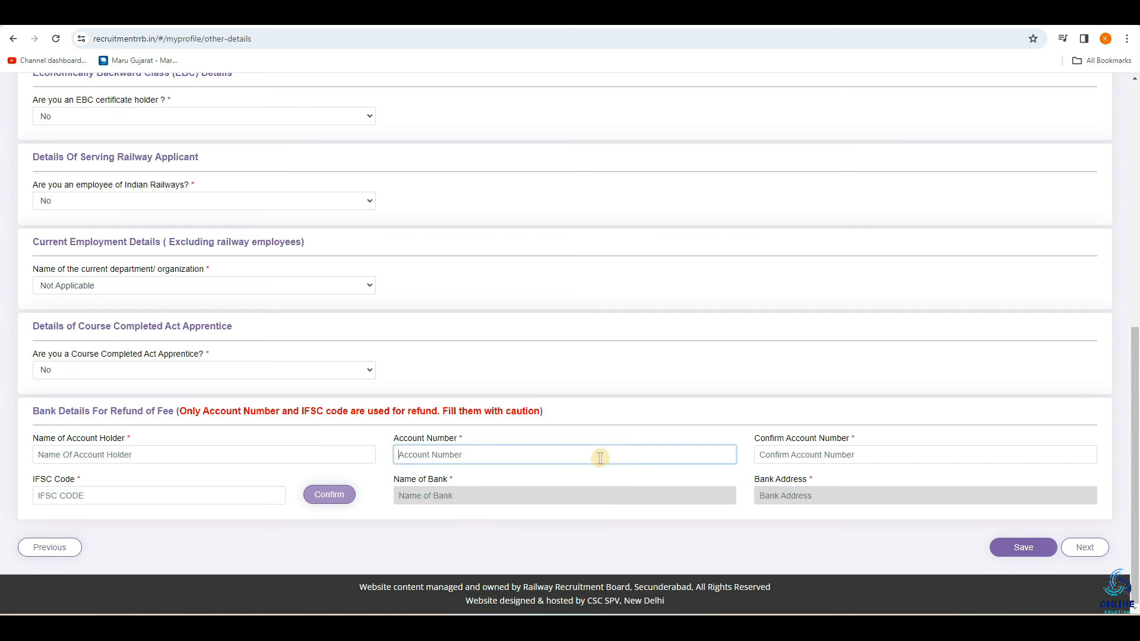
{"action": "left_click", "coordinate": [799, 451]}
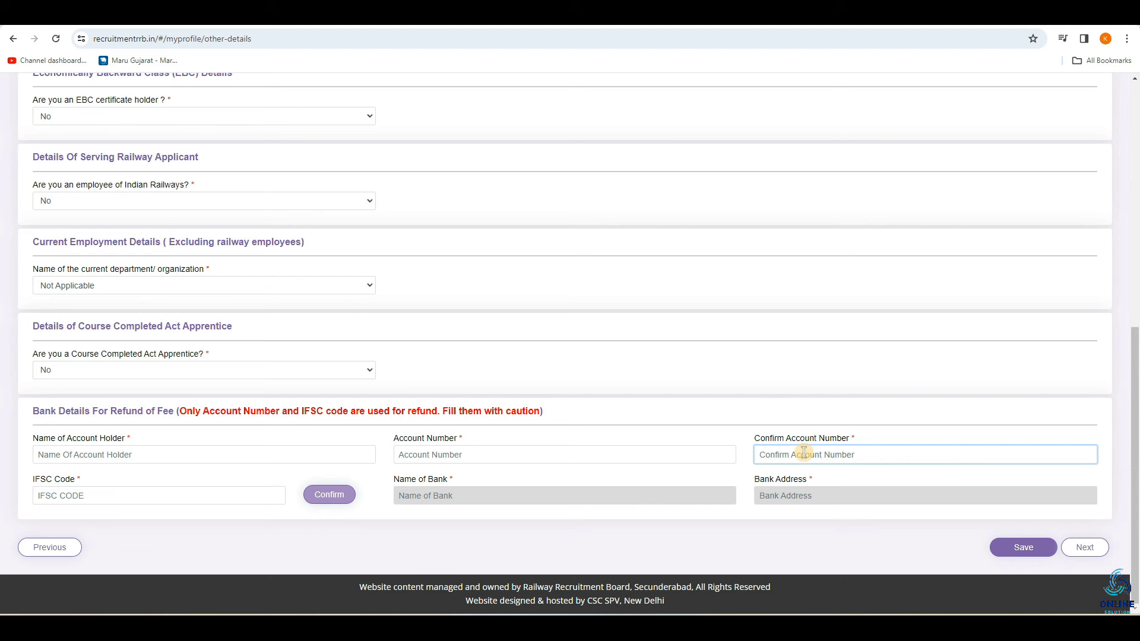
{"action": "left_click", "coordinate": [49, 496]}
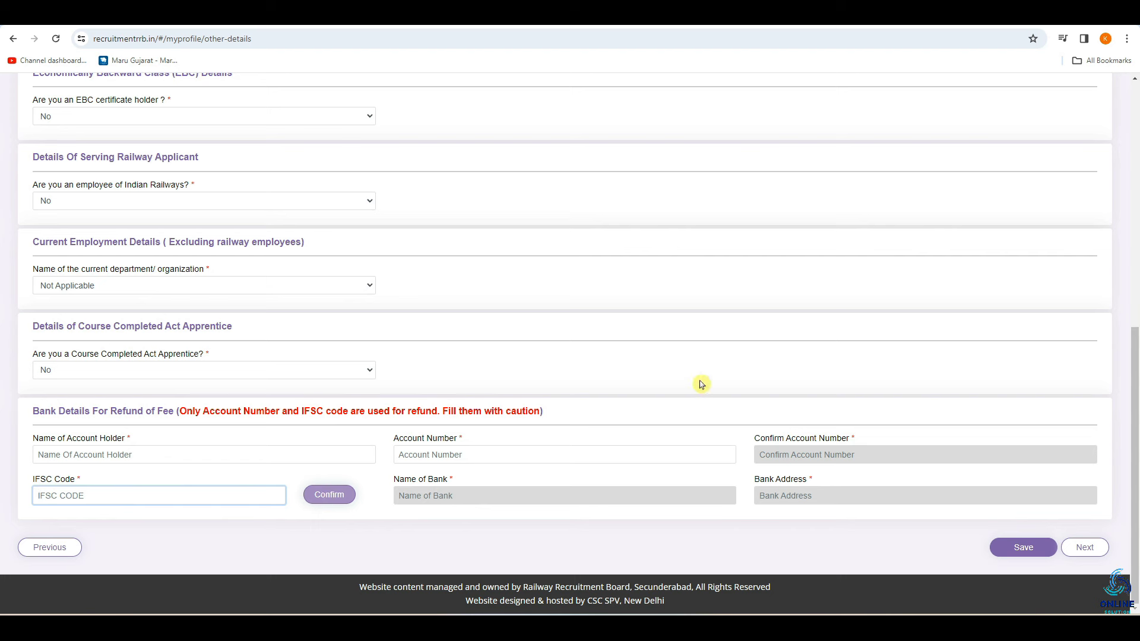
{"action": "left_click", "coordinate": [1023, 559]}
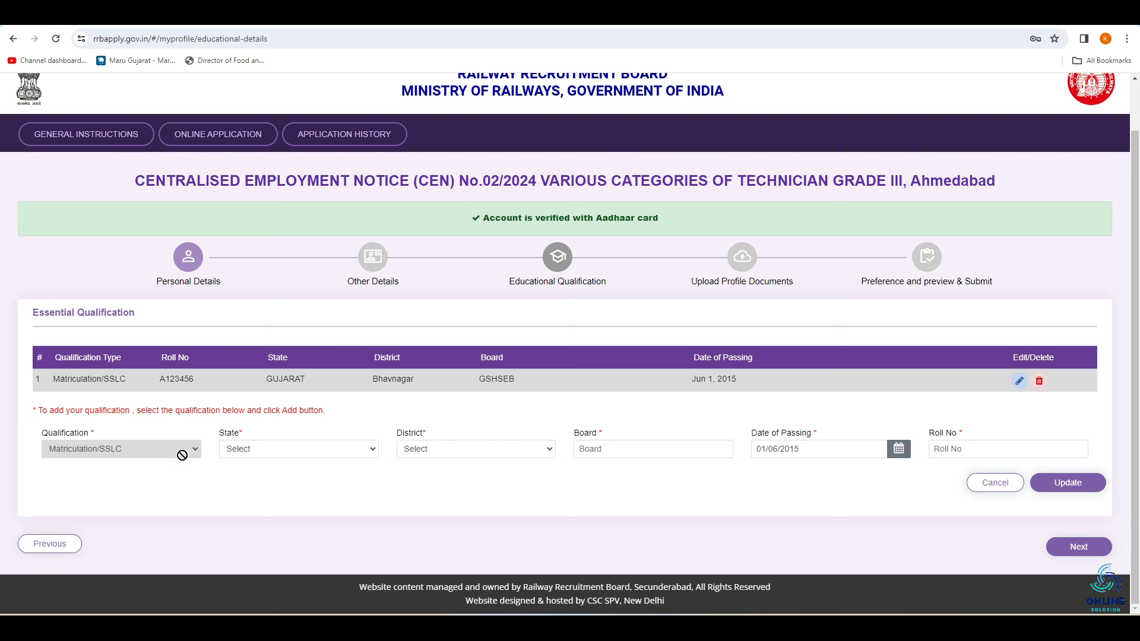
Step: Set the Matriculation entry to state GUJARAT and district Bhavnagar, then go through Board and Roll No
{"action": "left_click", "coordinate": [261, 453]}
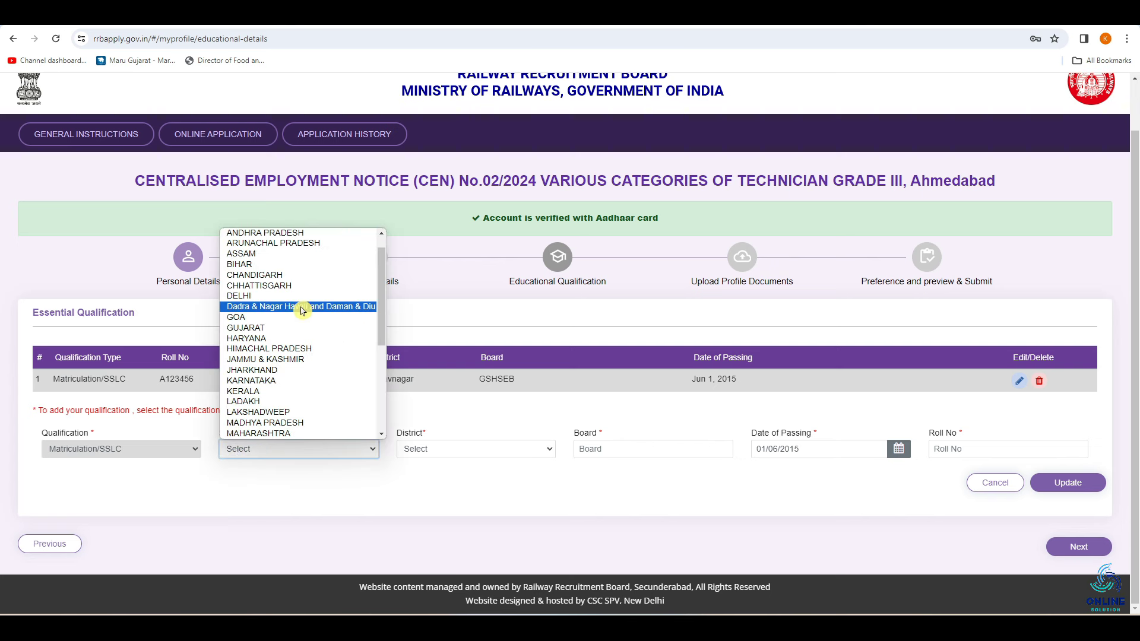
{"action": "left_click", "coordinate": [279, 329]}
{"action": "left_click", "coordinate": [425, 449]}
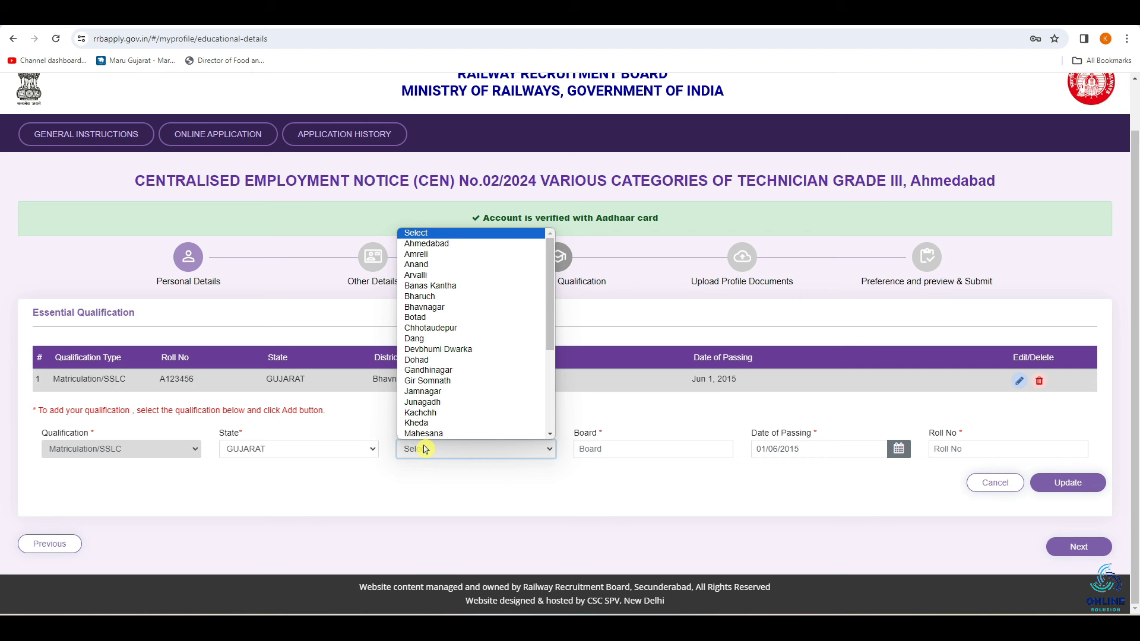
{"action": "left_click", "coordinate": [473, 307]}
{"action": "left_click", "coordinate": [604, 449]}
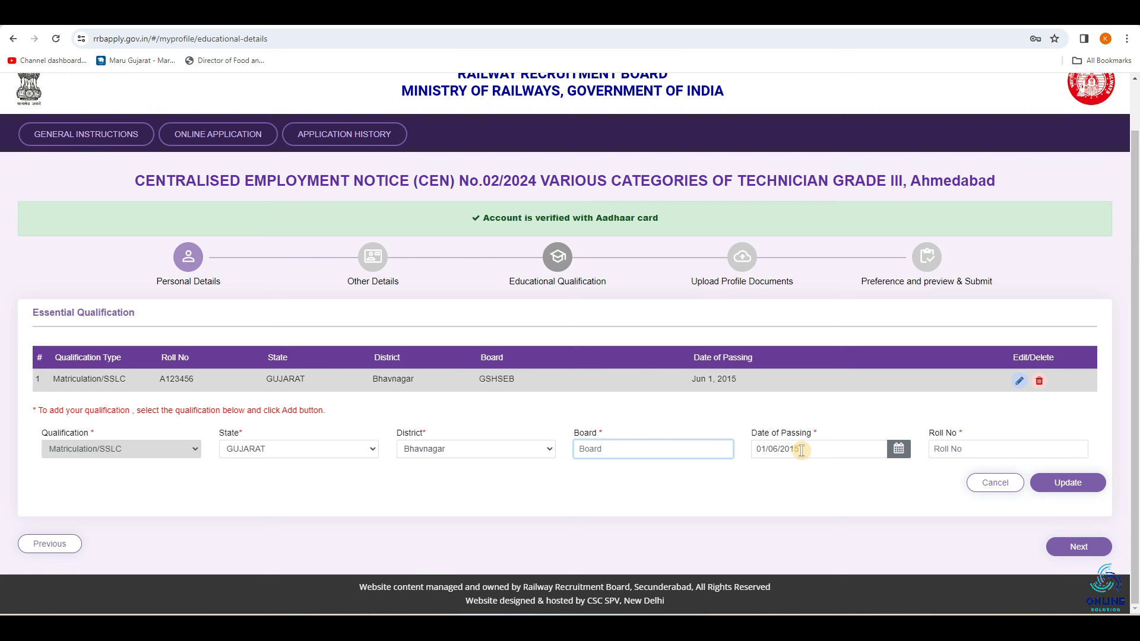
{"action": "left_click", "coordinate": [983, 449]}
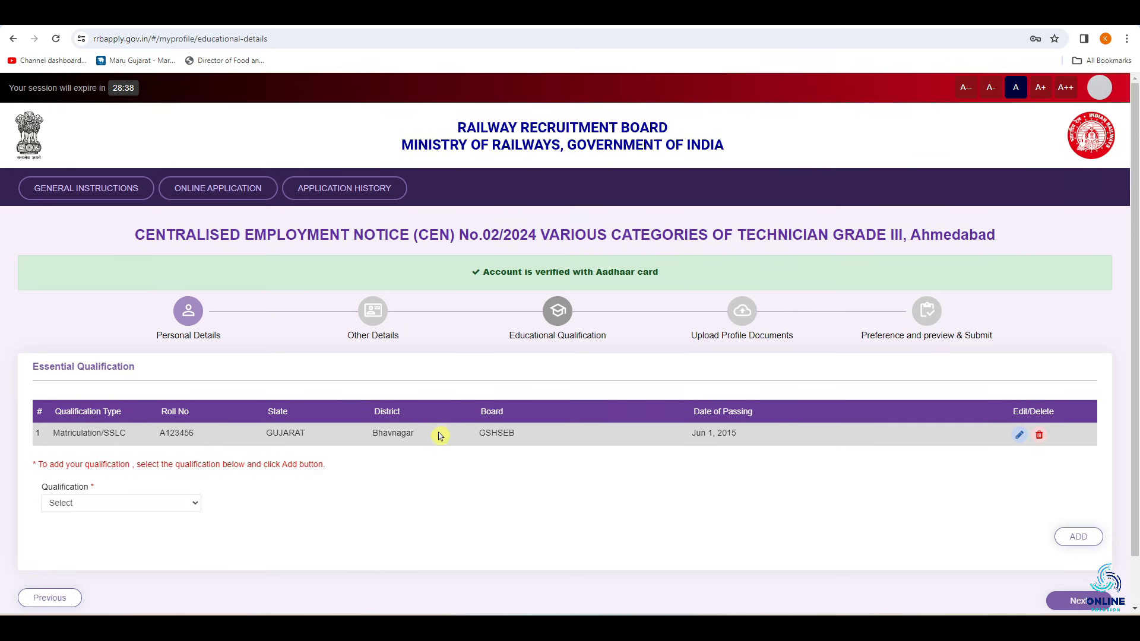
Step: Choose ITI qualification with trade Fitter, state GUJARAT and district Bhavnagar
{"action": "left_click", "coordinate": [120, 505]}
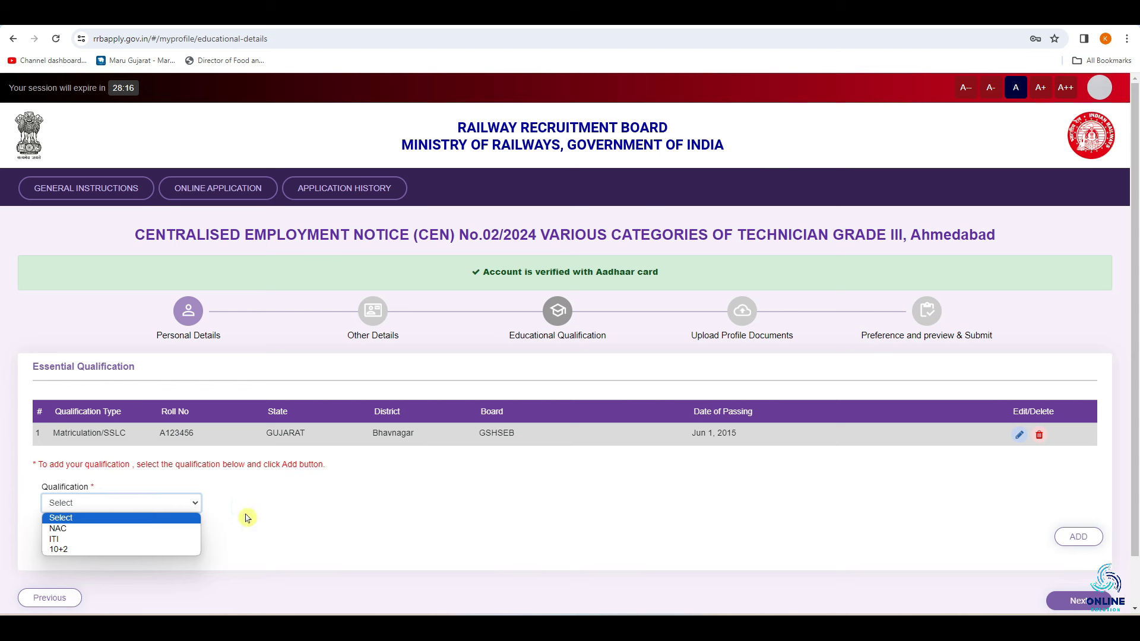
{"action": "left_click", "coordinate": [99, 543]}
{"action": "left_click", "coordinate": [254, 502]}
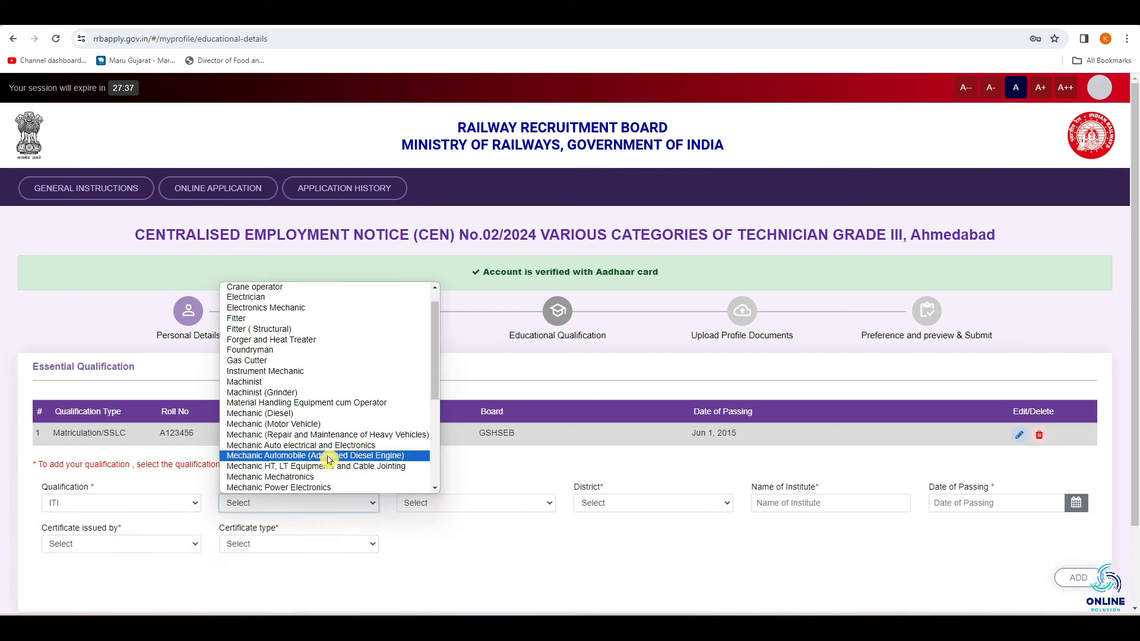
{"action": "scroll", "coordinate": [355, 368], "scroll_direction": "down", "scroll_amount": 6}
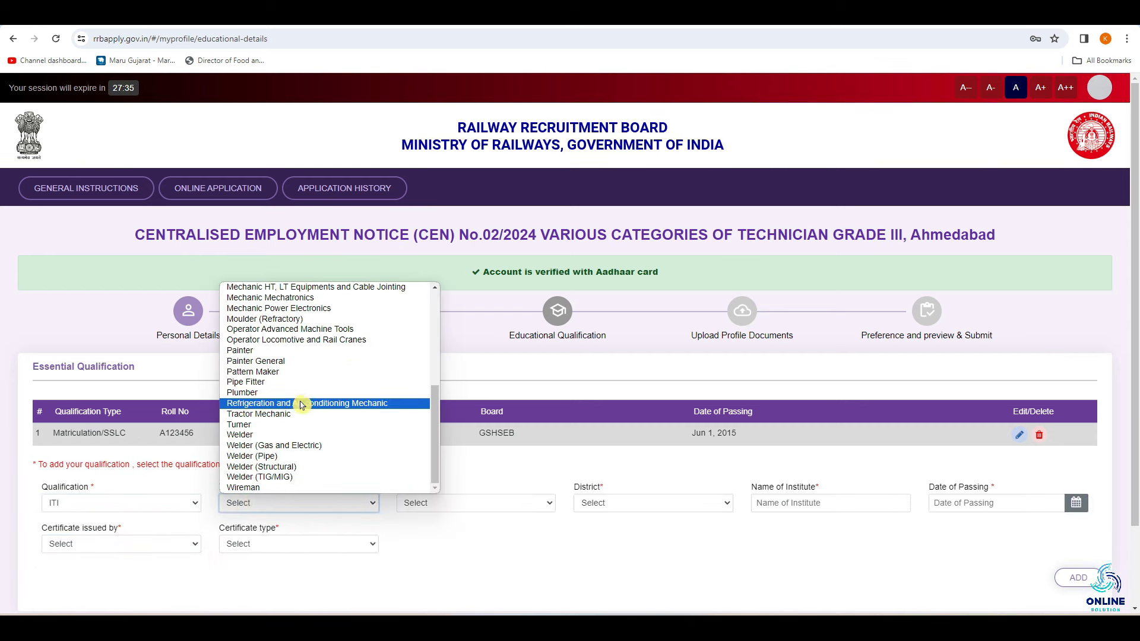
{"action": "scroll", "coordinate": [303, 386], "scroll_direction": "up", "scroll_amount": 6}
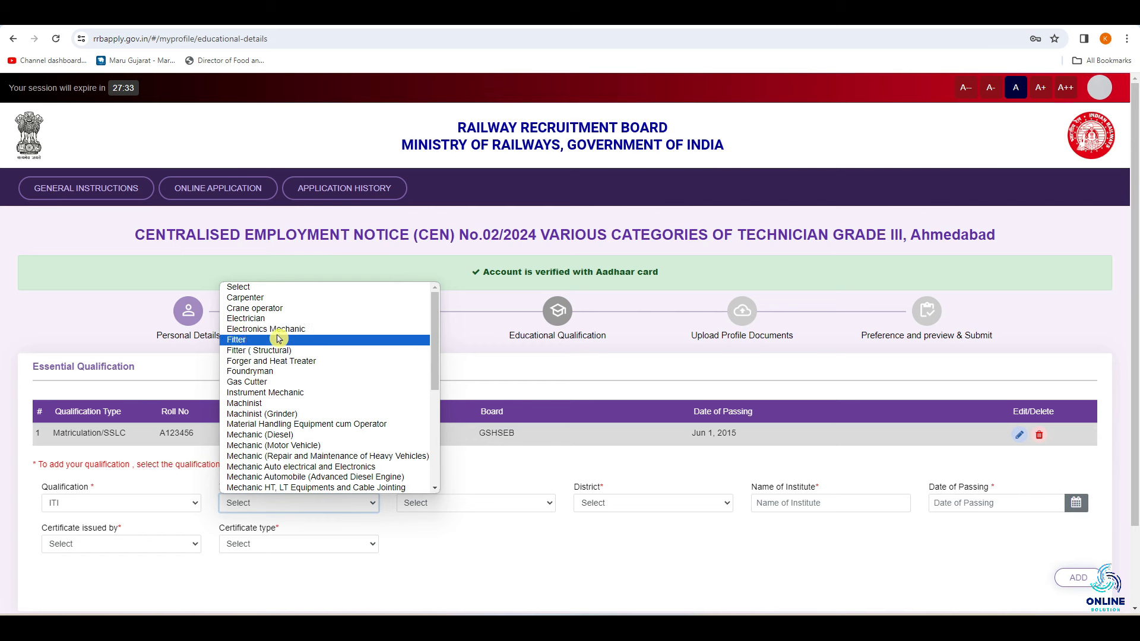
{"action": "left_click", "coordinate": [353, 341]}
{"action": "left_click", "coordinate": [475, 503]}
{"action": "scroll", "coordinate": [508, 391], "scroll_direction": "down", "scroll_amount": 1}
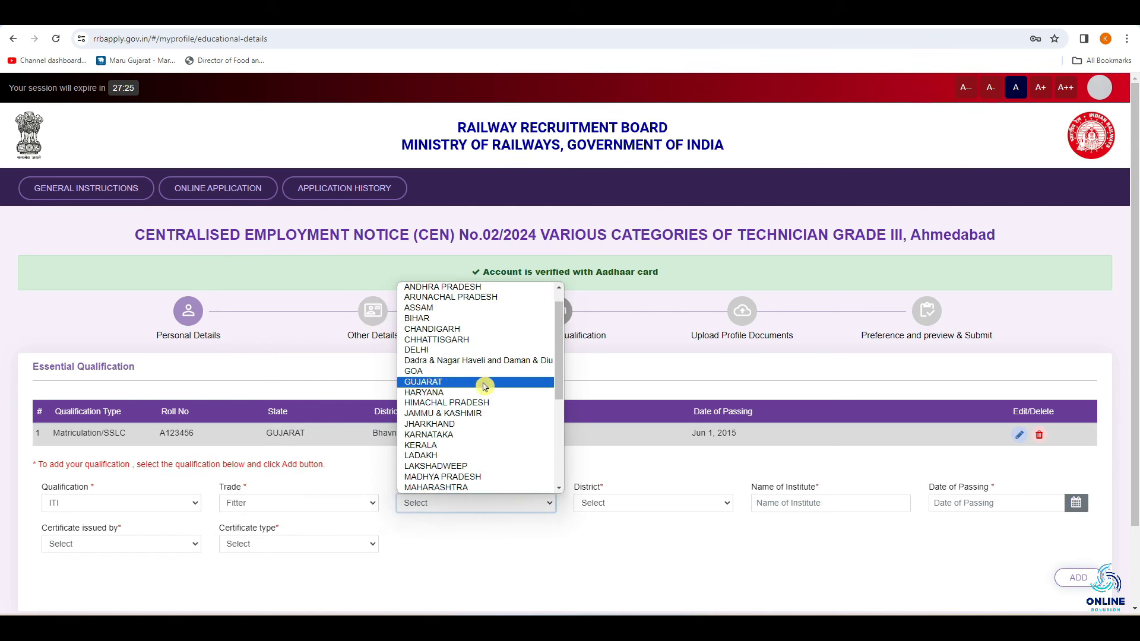
{"action": "left_click", "coordinate": [484, 383]}
{"action": "left_click", "coordinate": [647, 503]}
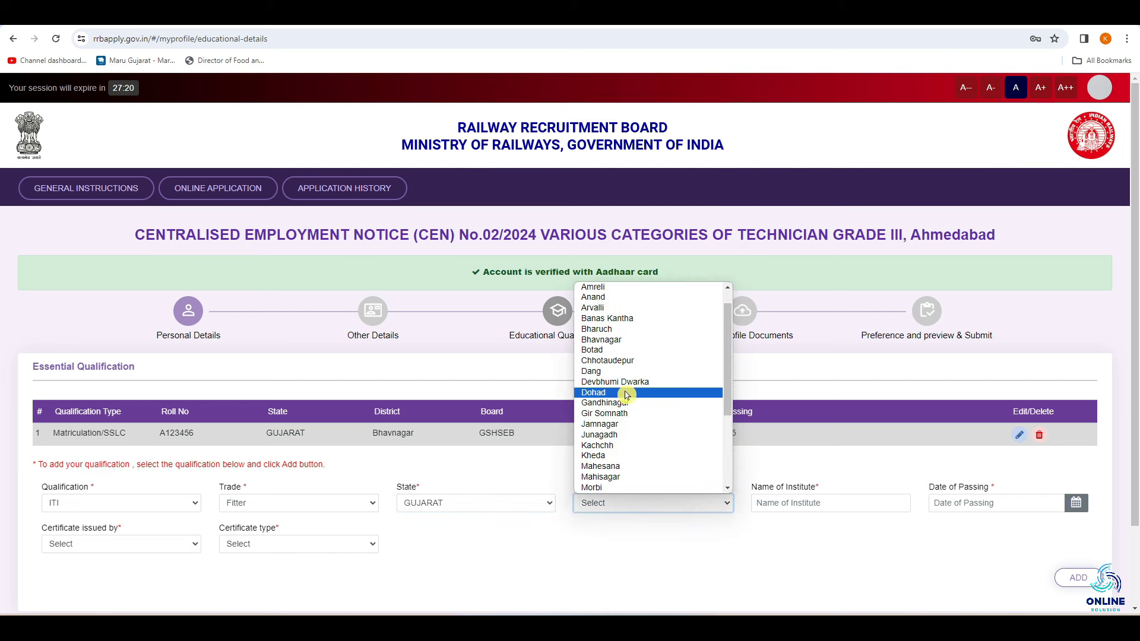
{"action": "left_click", "coordinate": [632, 339]}
Step: Enter institute name ITI-BHAVNAGAR, leaving the date of passing blank
{"action": "left_click", "coordinate": [760, 503]}
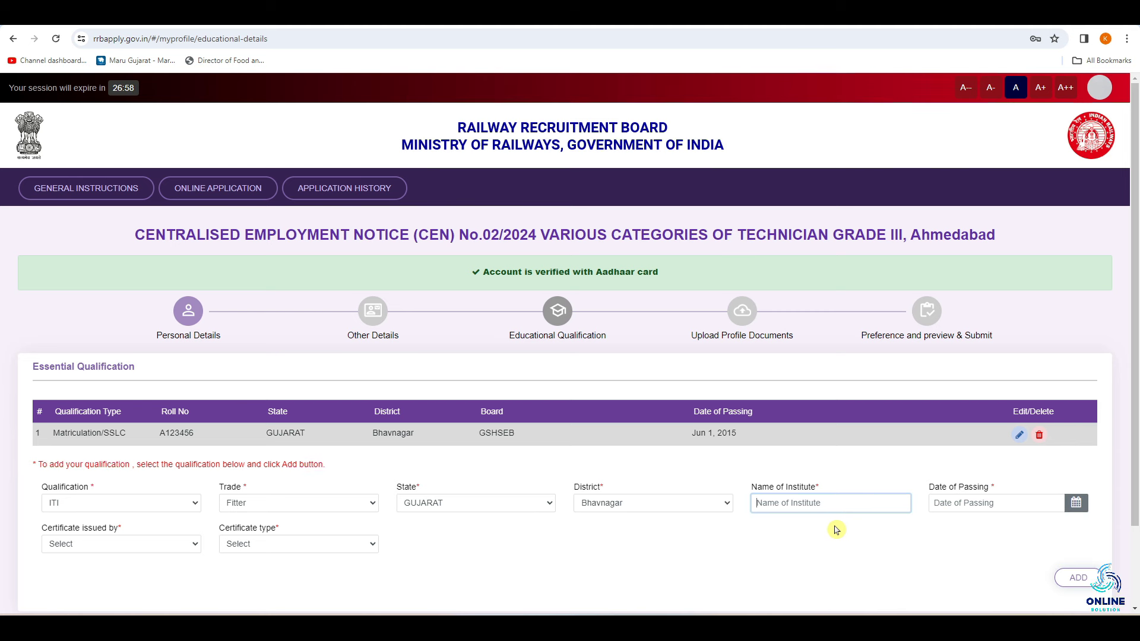
{"action": "type", "text": "ITI-BHAVNAGAR"}
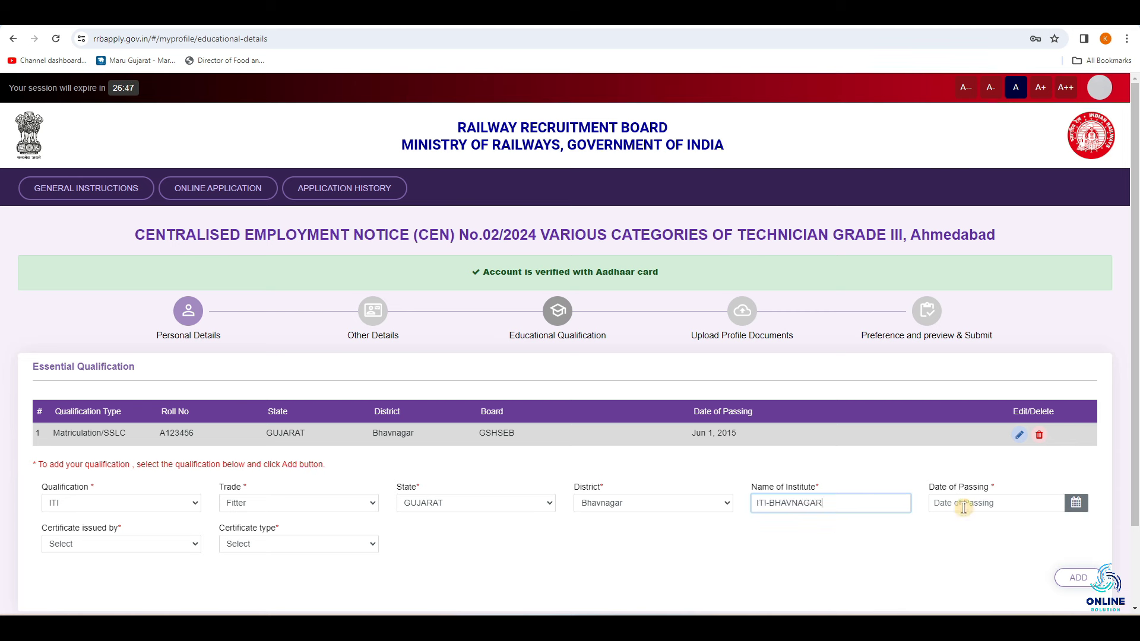
{"action": "left_click", "coordinate": [962, 503]}
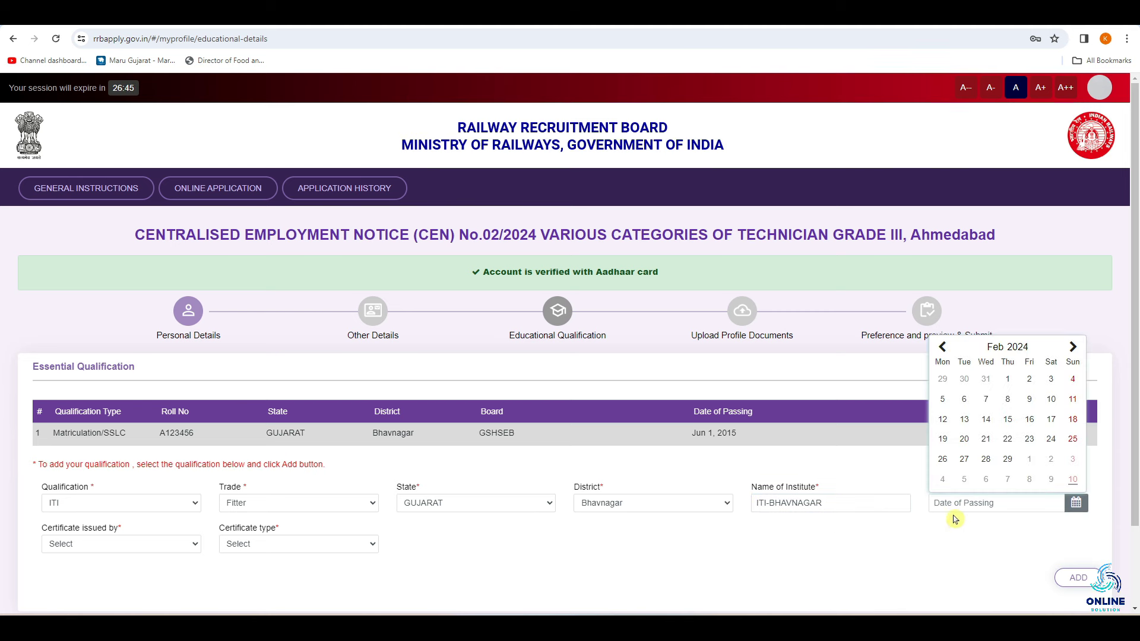
{"action": "left_click", "coordinate": [956, 519]}
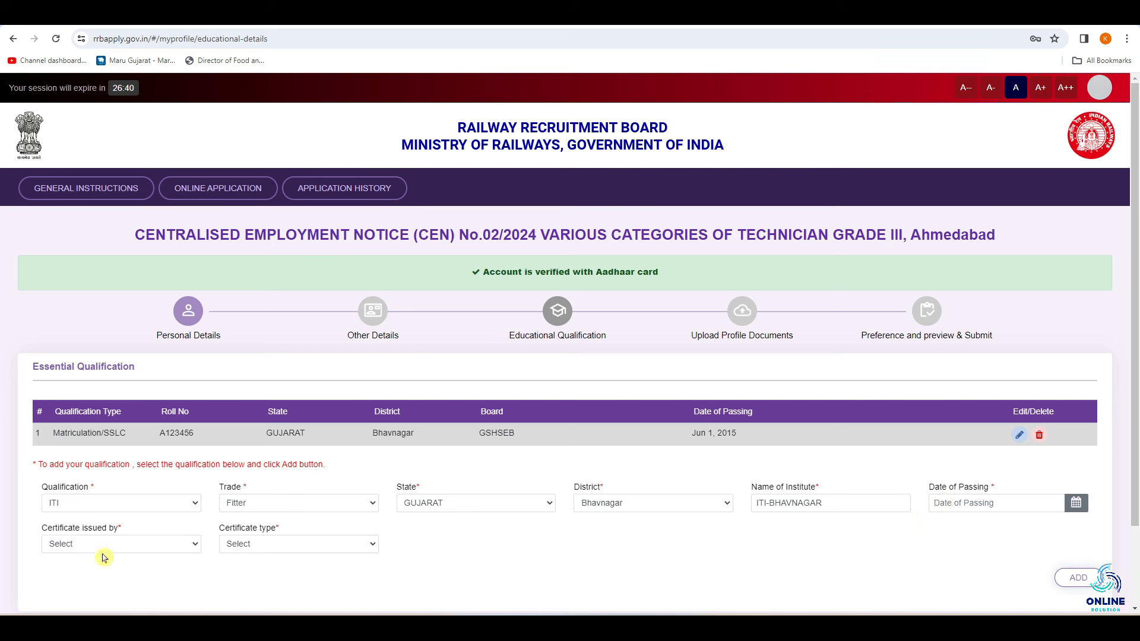
Step: Leave the certificate issuer and type choices unchanged and try adding the ITI entry
{"action": "left_click", "coordinate": [144, 551]}
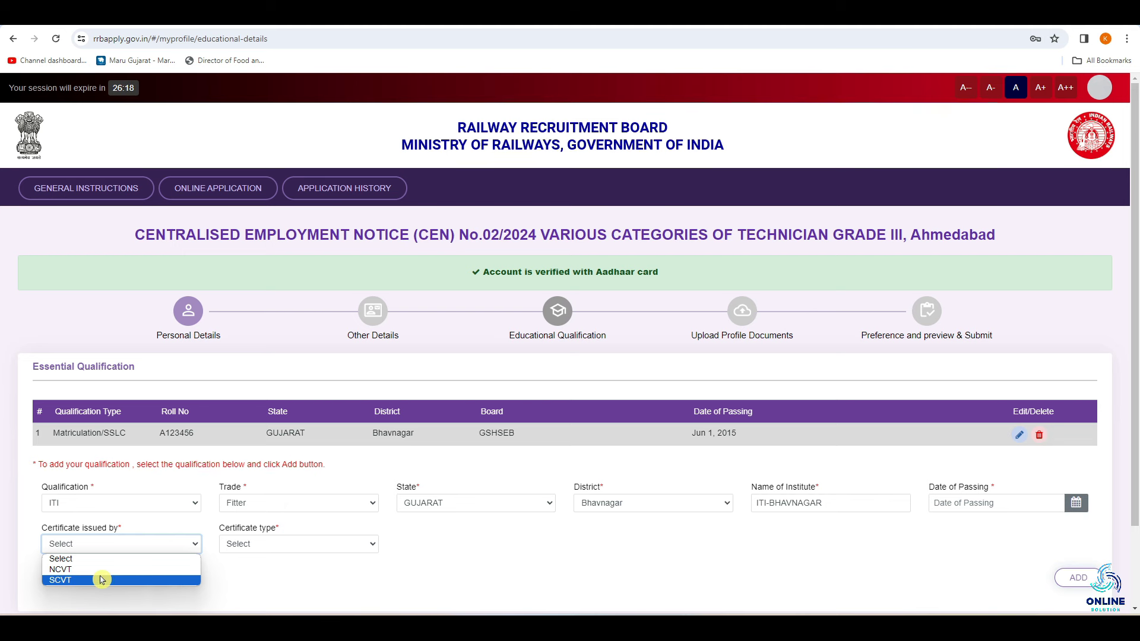
{"action": "left_click", "coordinate": [225, 551]}
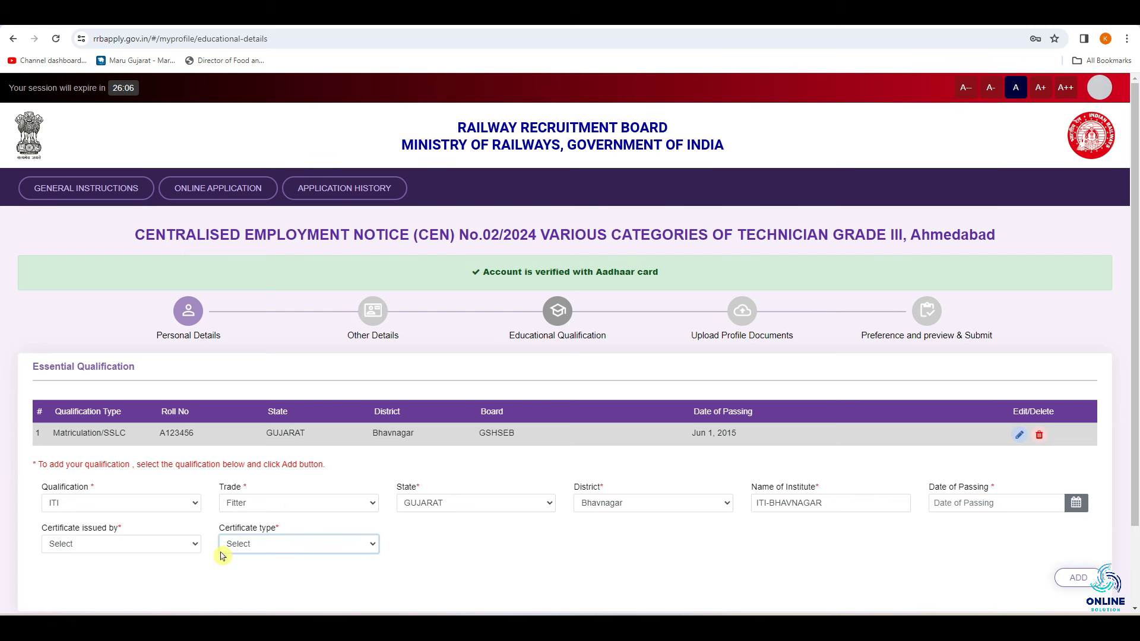
{"action": "left_click", "coordinate": [260, 550]}
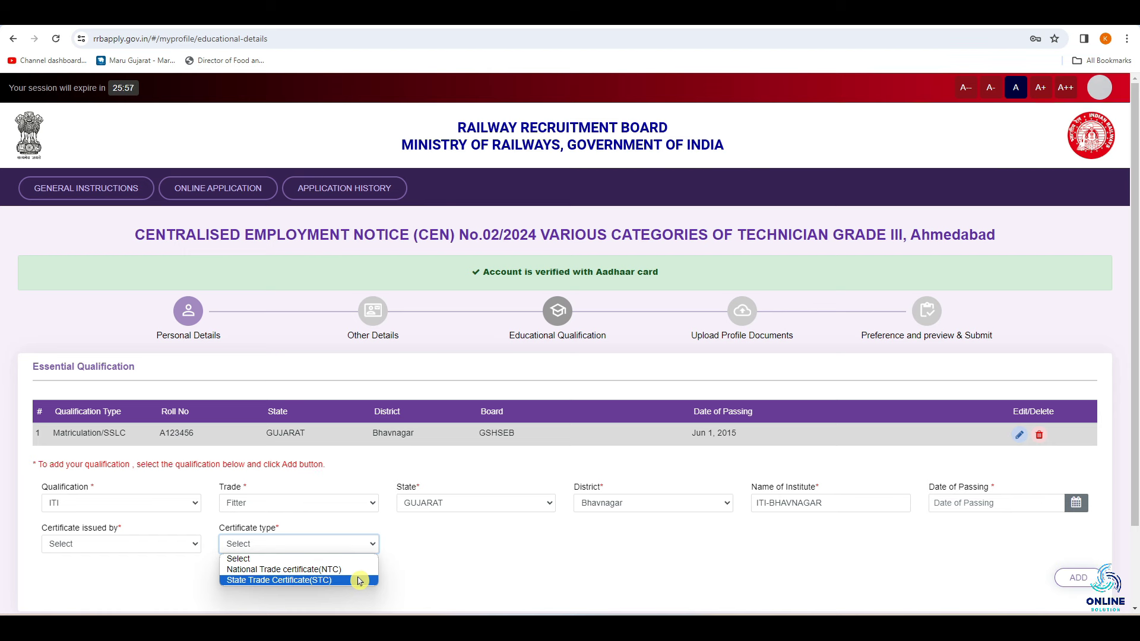
{"action": "left_click", "coordinate": [737, 538]}
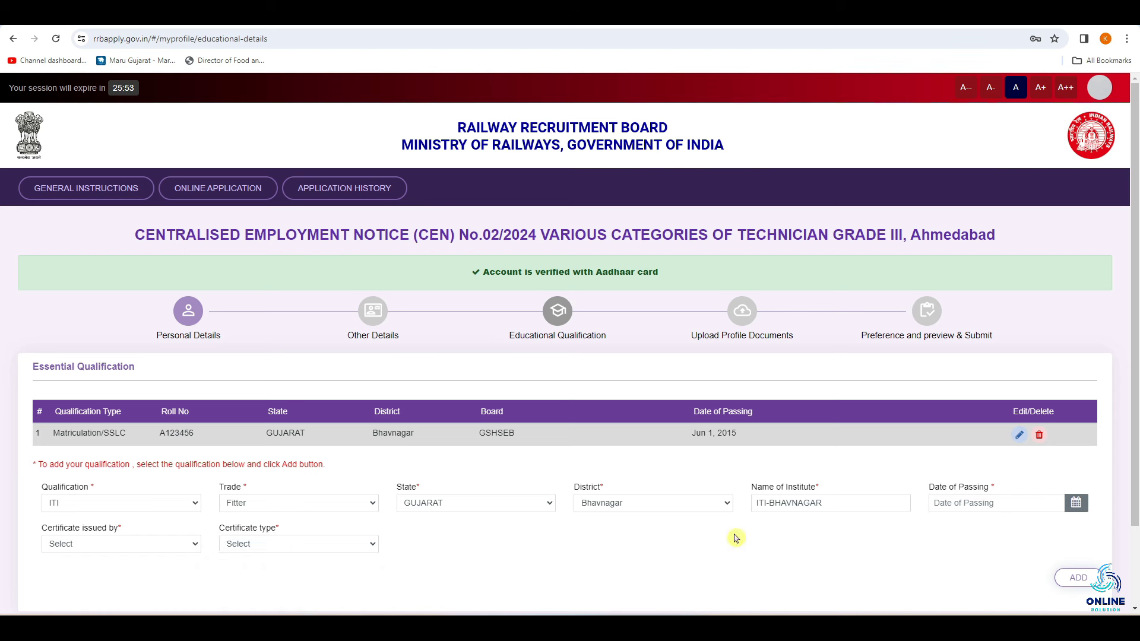
{"action": "left_click", "coordinate": [1078, 578]}
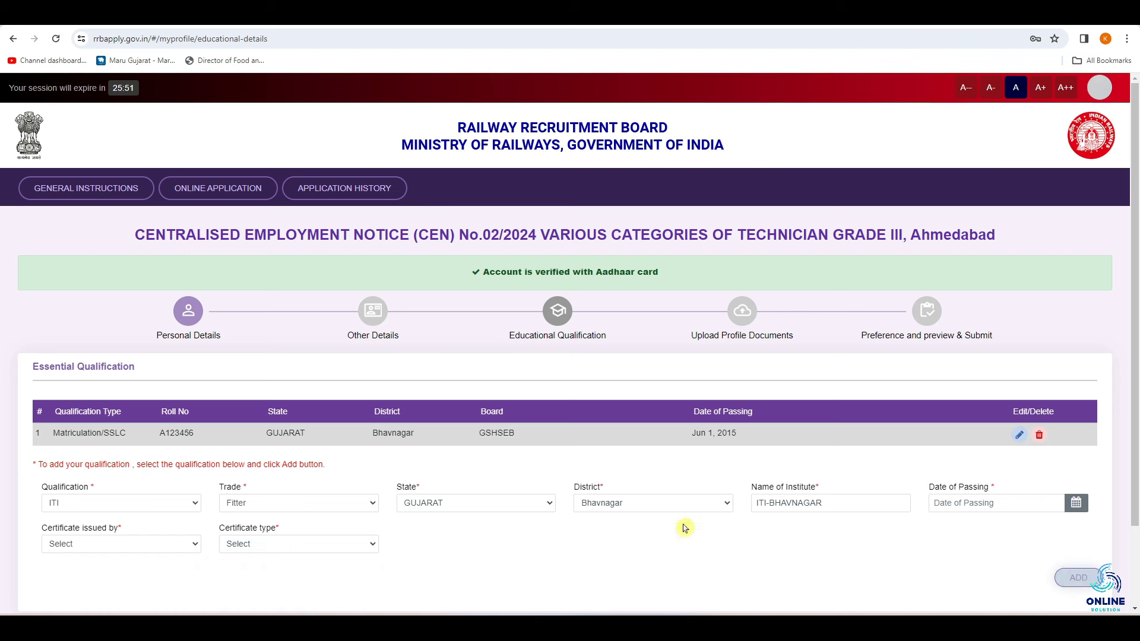
Step: Start a new qualification entry with NAC selected
{"action": "scroll", "coordinate": [408, 410], "scroll_direction": "down", "scroll_amount": 1}
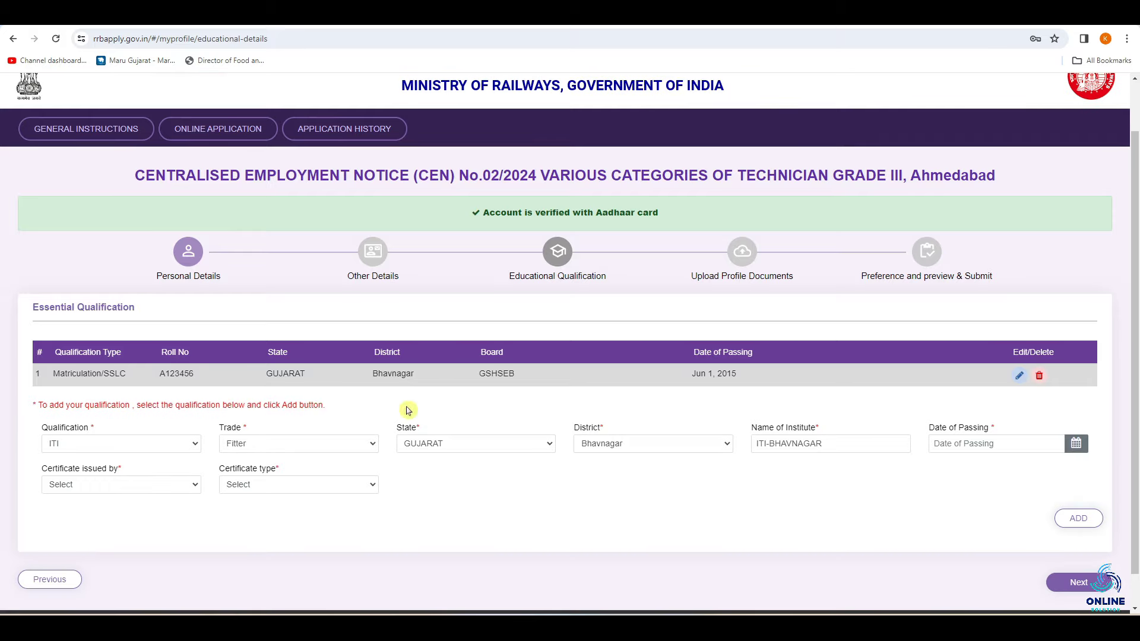
{"action": "left_click", "coordinate": [141, 444]}
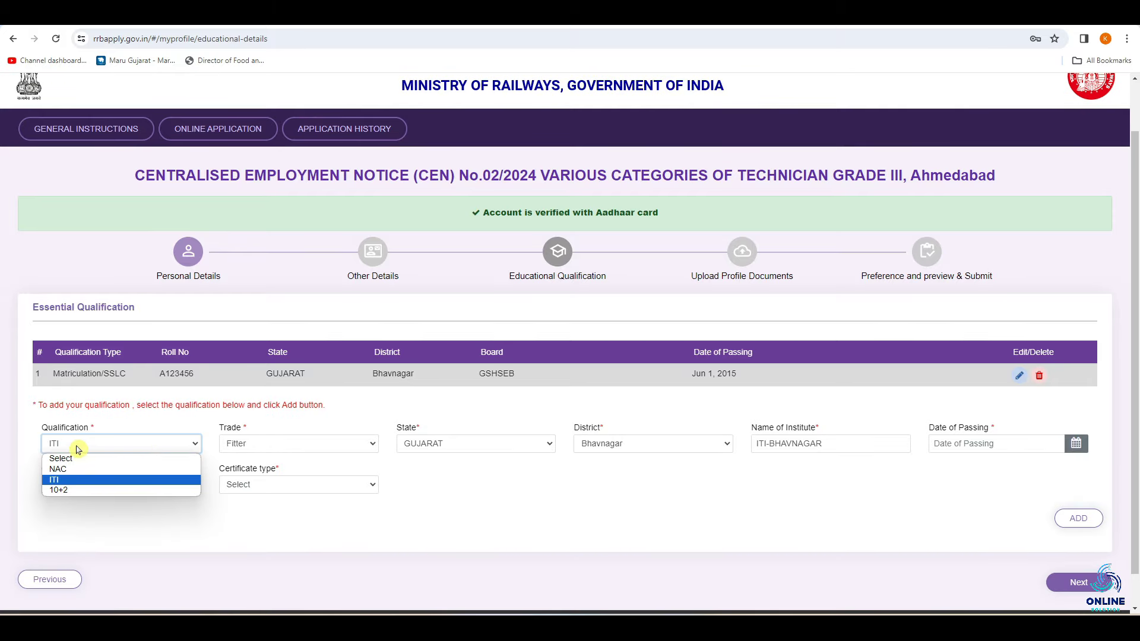
{"action": "left_click", "coordinate": [128, 471]}
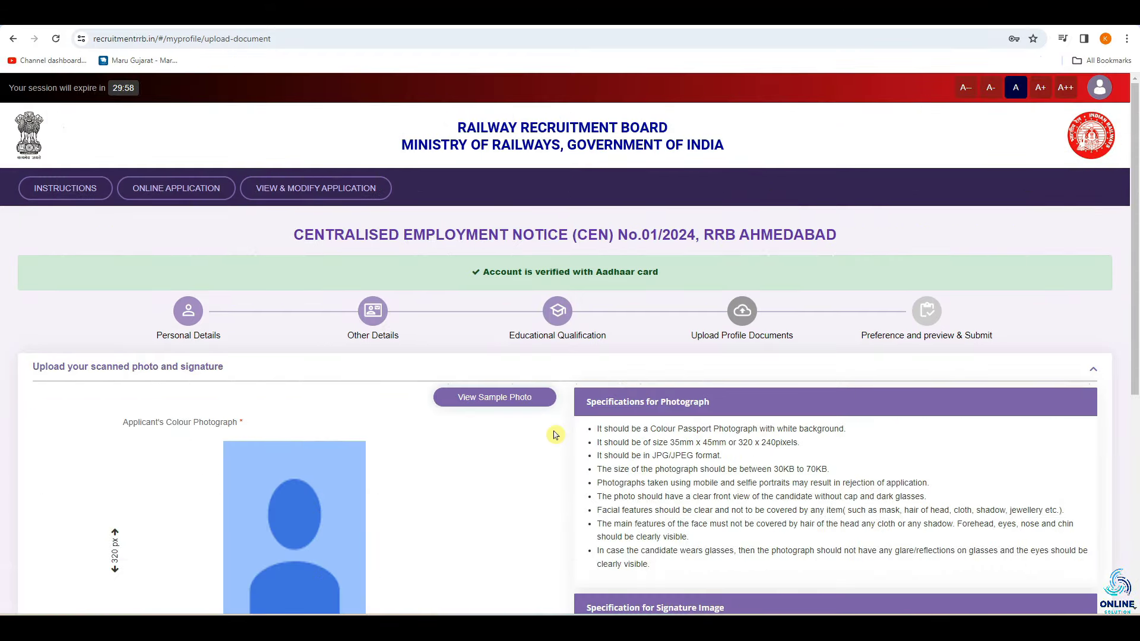
{"action": "scroll", "coordinate": [555, 436], "scroll_direction": "down", "scroll_amount": 5}
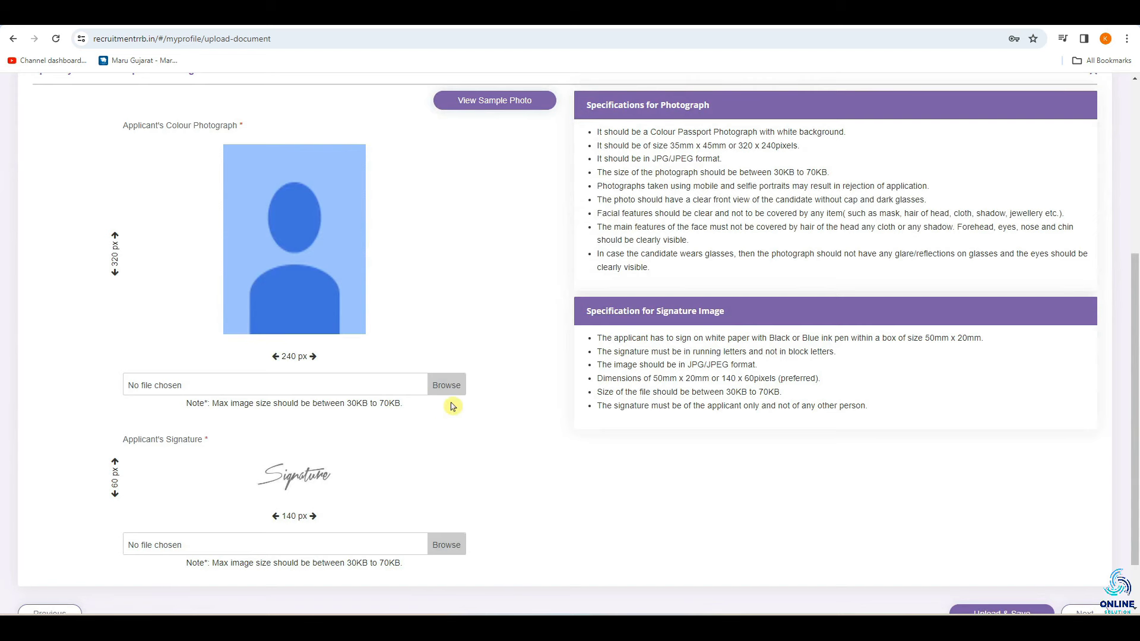
{"action": "scroll", "coordinate": [568, 289], "scroll_direction": "up", "scroll_amount": 1}
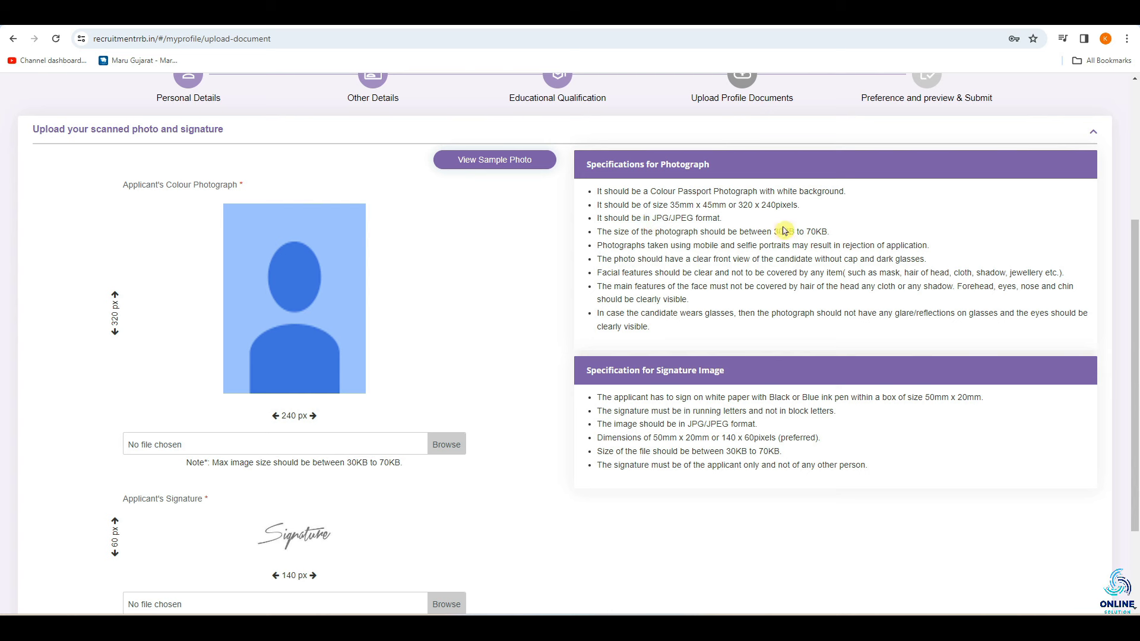
{"action": "left_click", "coordinate": [476, 166]}
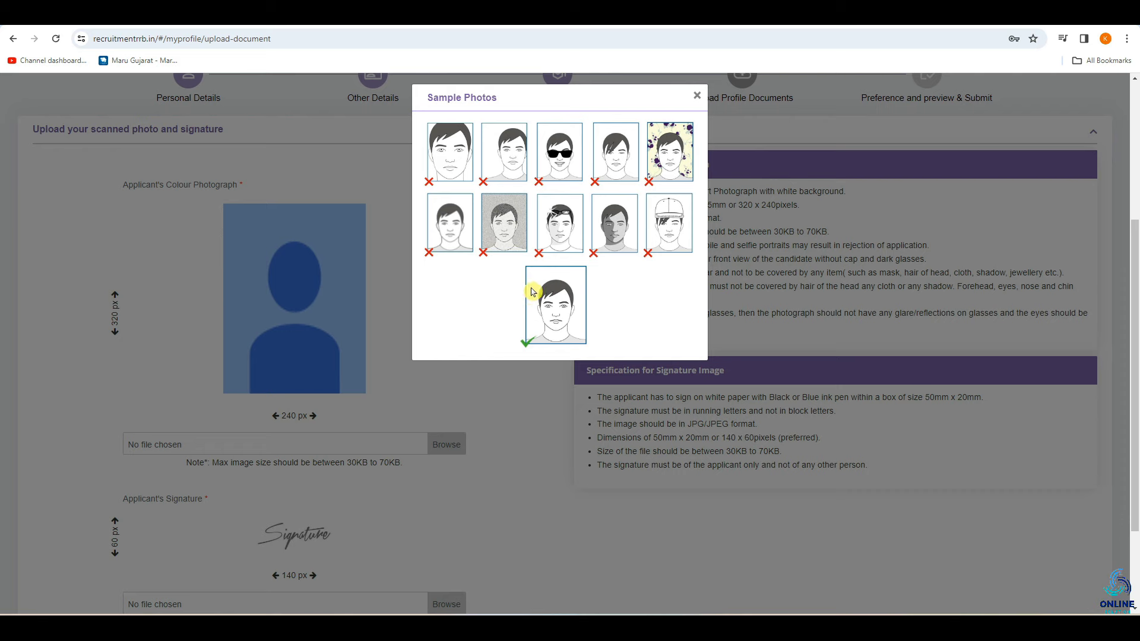
{"action": "left_click", "coordinate": [392, 455]}
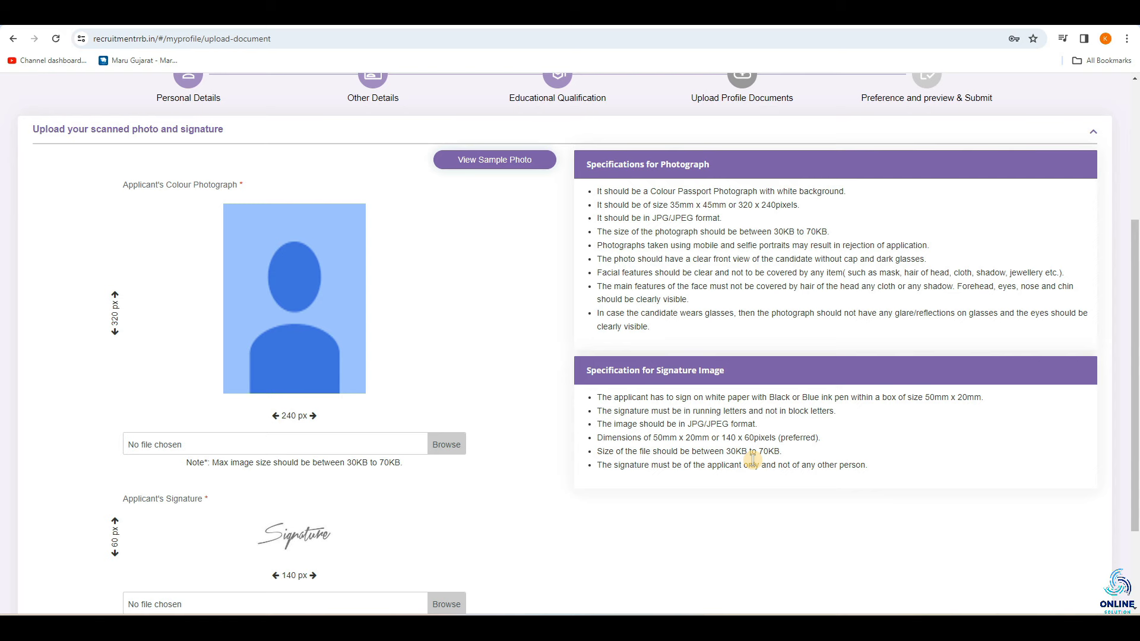
Step: Upload '1 - Copy.jpeg' as the photograph, adjust and confirm its crop, then use it for the signature too
{"action": "scroll", "coordinate": [327, 528], "scroll_direction": "down", "scroll_amount": 2}
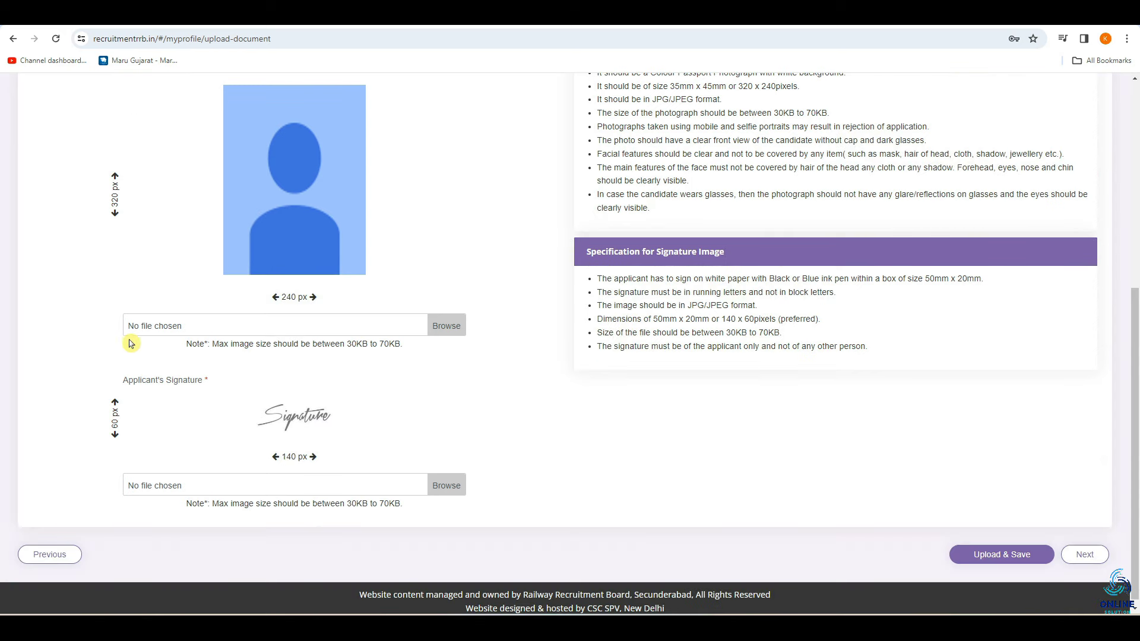
{"action": "left_click", "coordinate": [204, 330]}
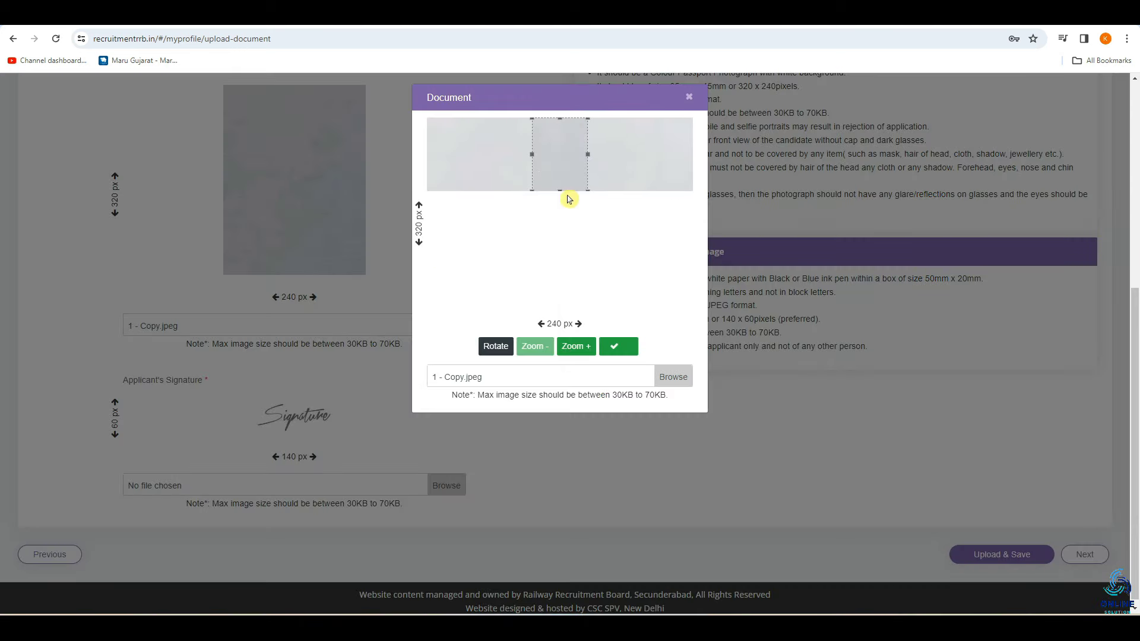
{"action": "mouse_move", "coordinate": [550, 148]}
{"action": "left_mouse_down"}
{"action": "mouse_move", "coordinate": [560, 148]}
{"action": "mouse_move", "coordinate": [548, 148]}
{"action": "left_mouse_up"}
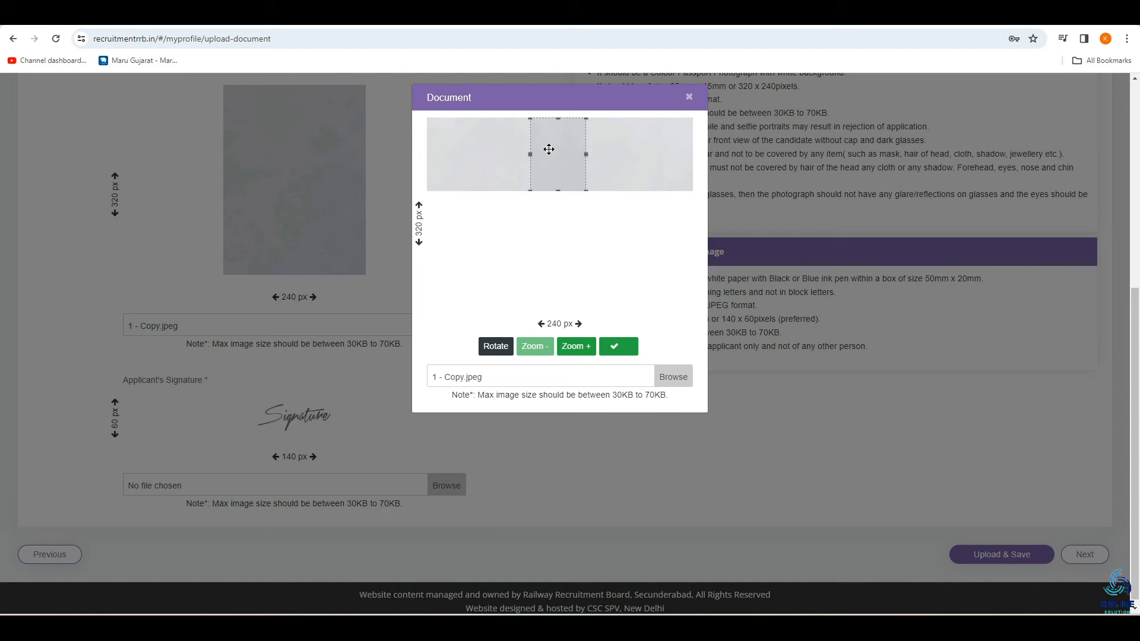
{"action": "left_click", "coordinate": [614, 353]}
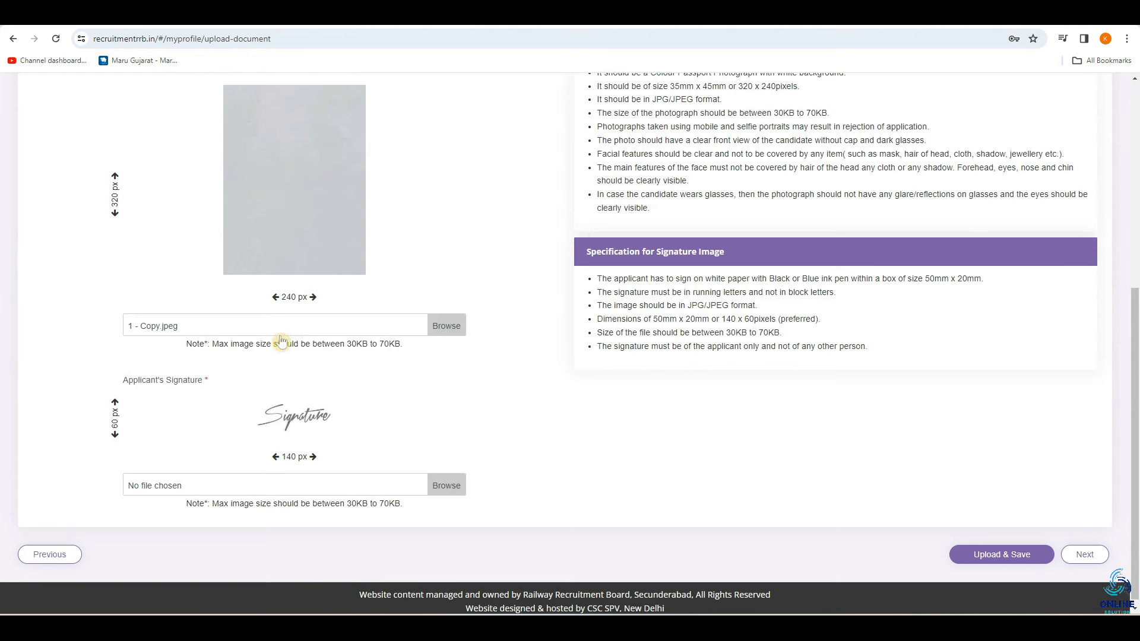
{"action": "left_click", "coordinate": [218, 490]}
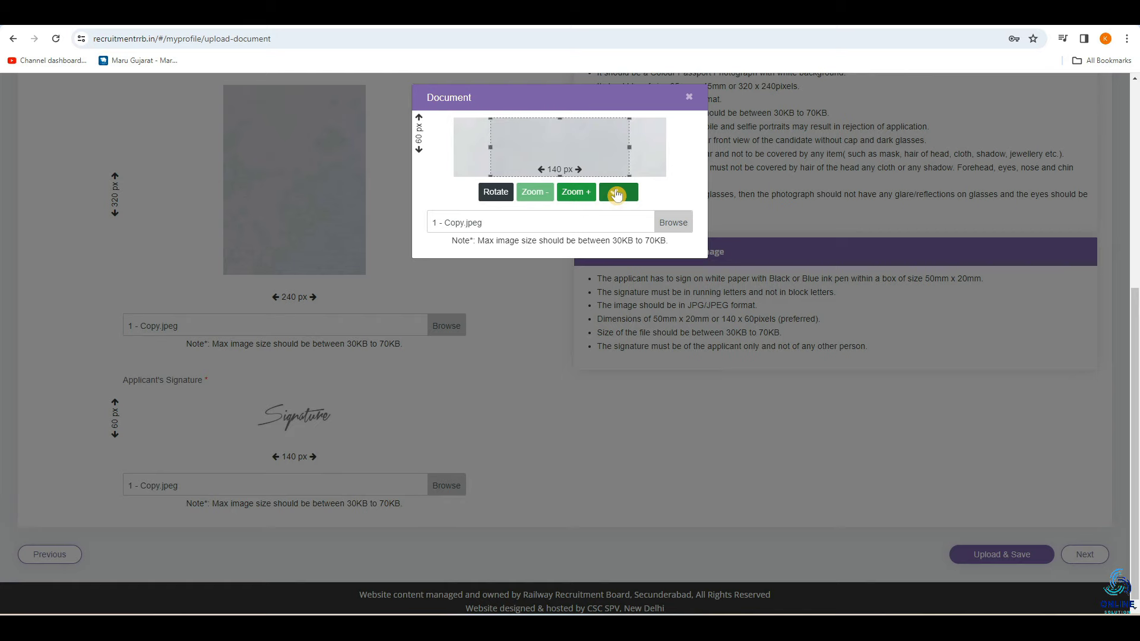
{"action": "left_click", "coordinate": [616, 193]}
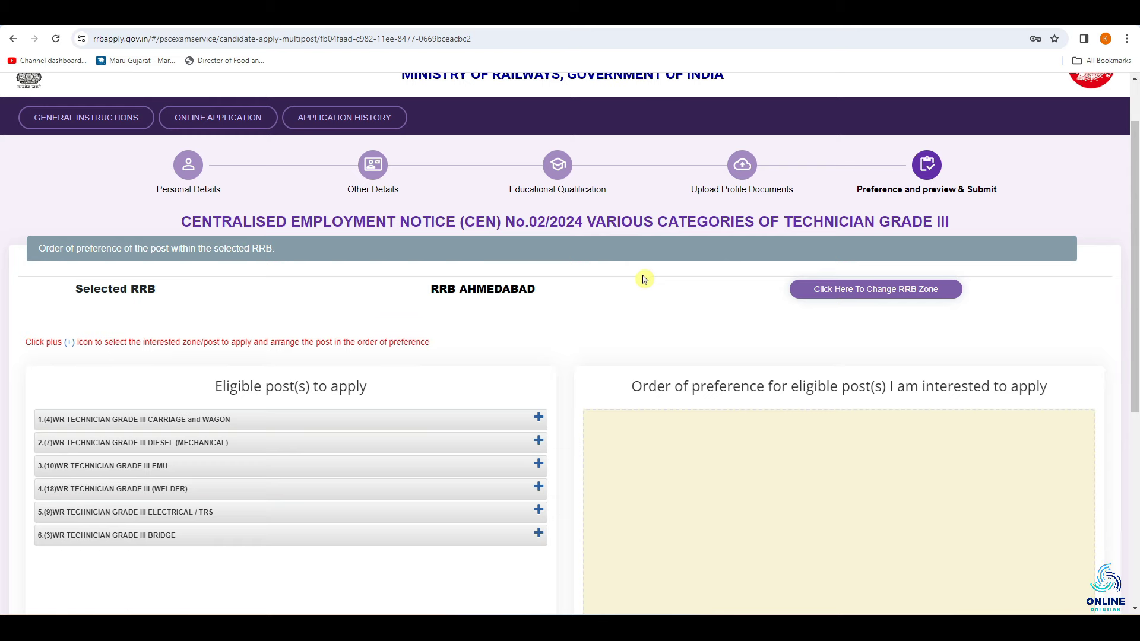
{"action": "scroll", "coordinate": [645, 279], "scroll_direction": "down", "scroll_amount": 4}
{"action": "scroll", "coordinate": [511, 399], "scroll_direction": "up", "scroll_amount": 1}
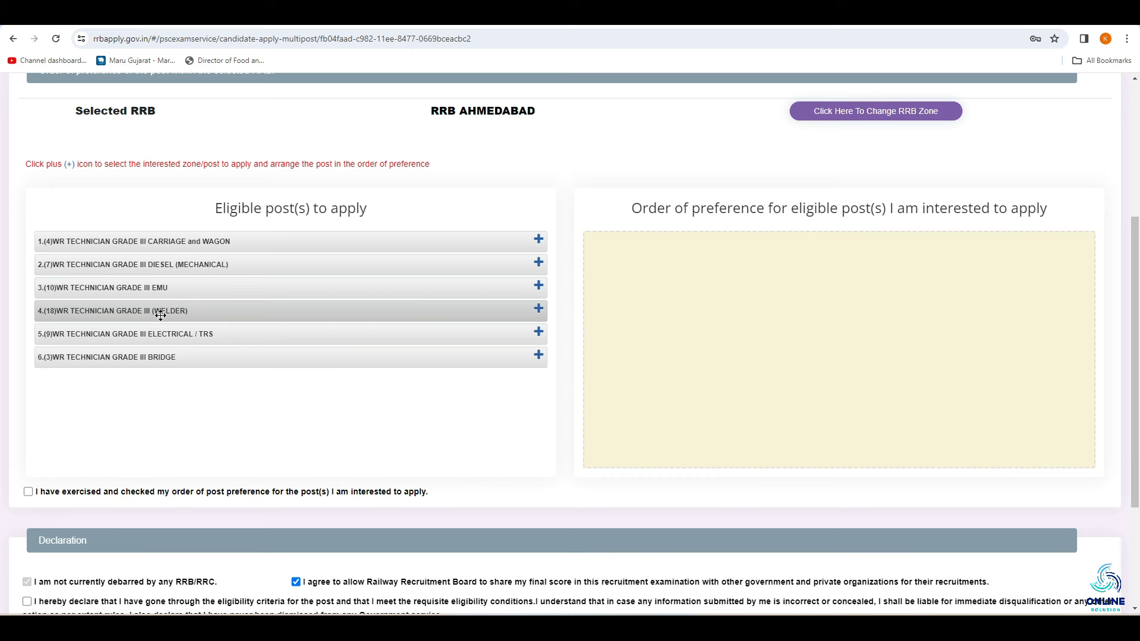
Step: Rank the posts: Welder, Carriage and Wagon, Diesel (Mechanical), EMU, Electrical/TRS, then Bridge
{"action": "left_click", "coordinate": [539, 311]}
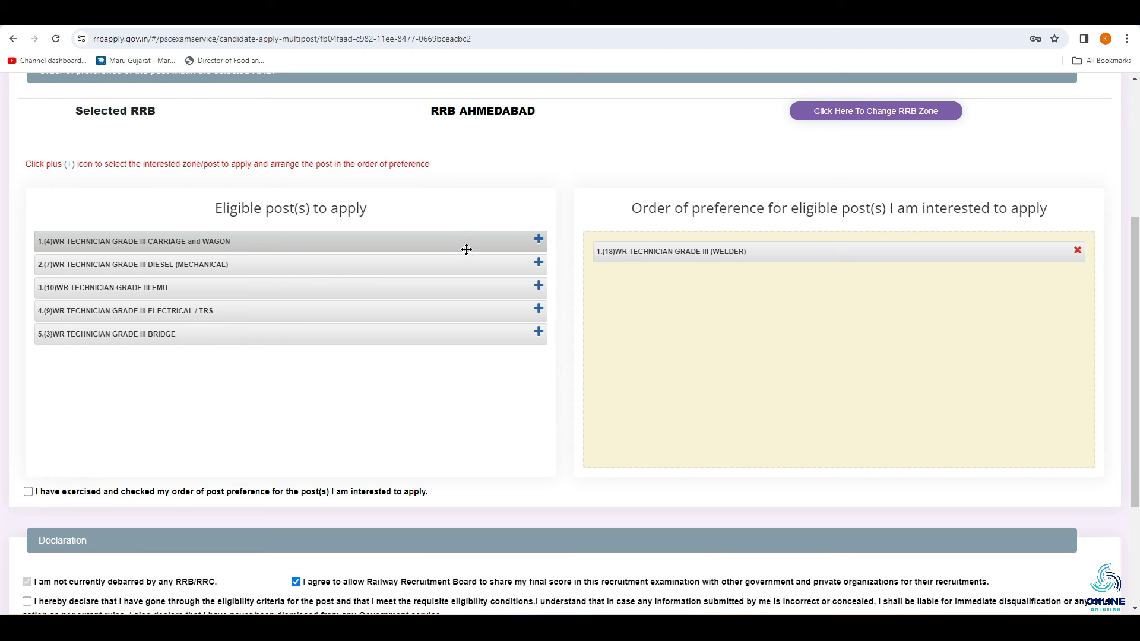
{"action": "left_click", "coordinate": [539, 243]}
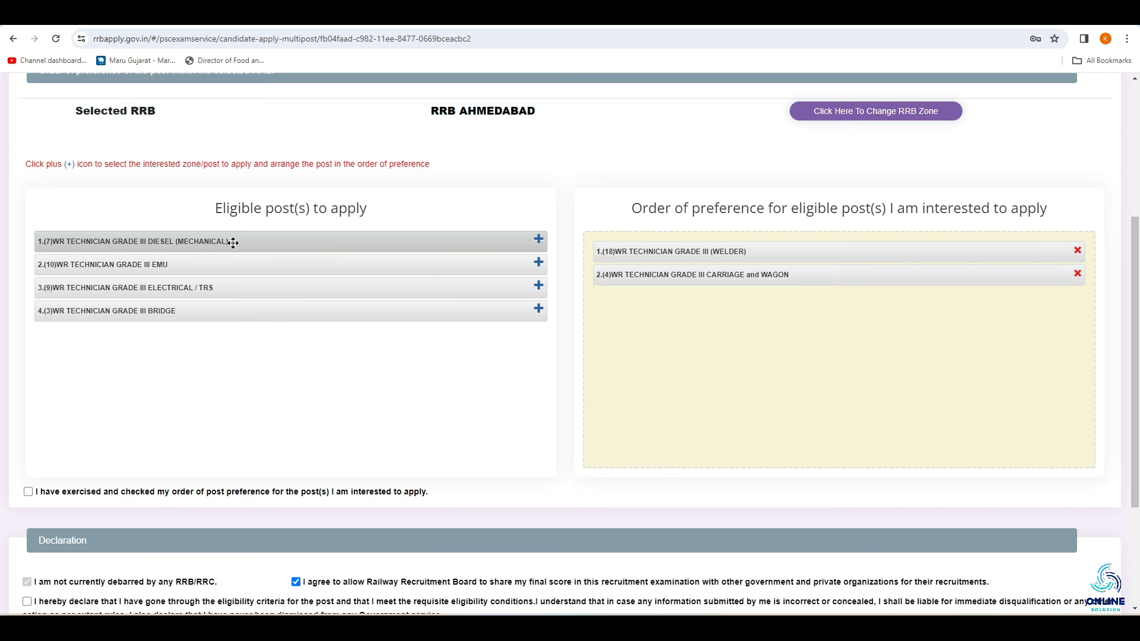
{"action": "left_click", "coordinate": [537, 243]}
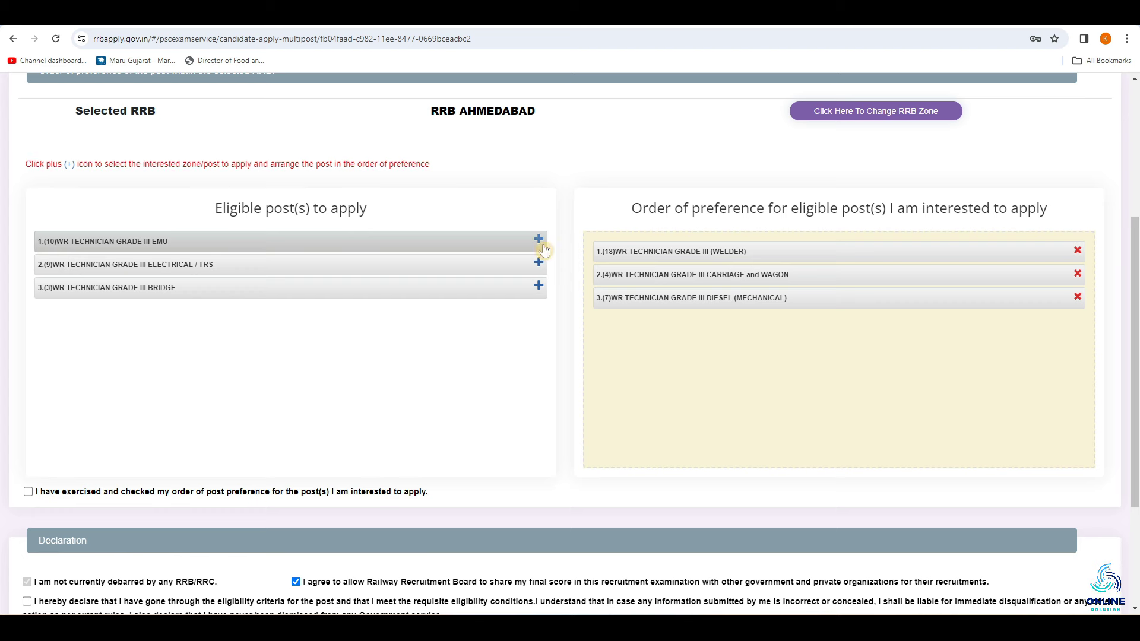
{"action": "left_click", "coordinate": [540, 244]}
{"action": "left_click", "coordinate": [539, 242]}
{"action": "left_click", "coordinate": [538, 241]}
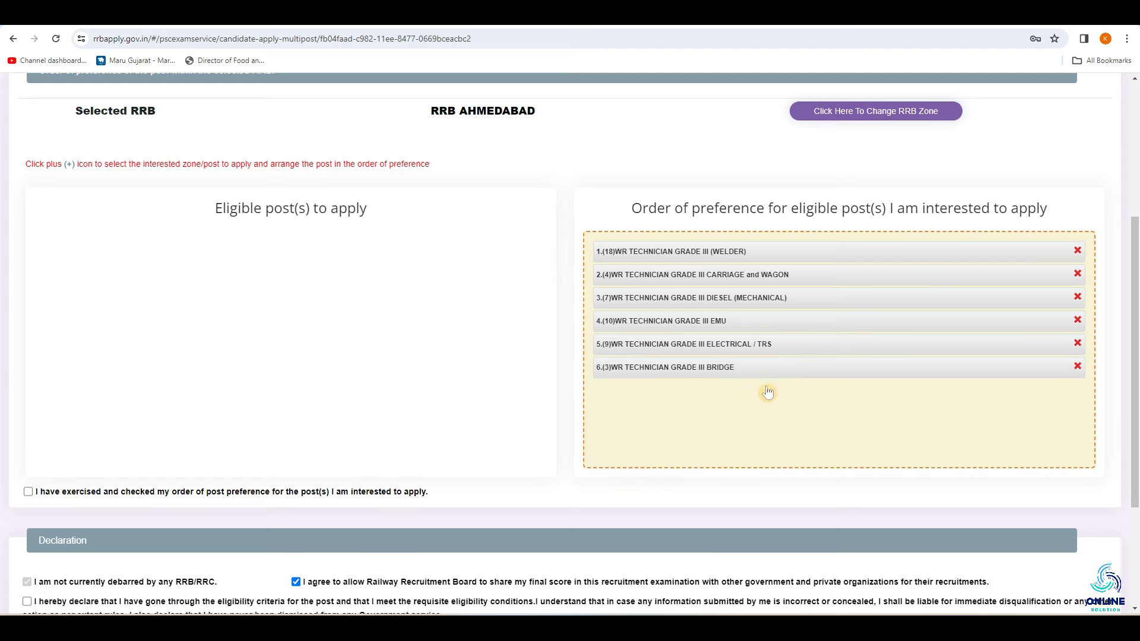
Step: Tick the preference-order and eligibility declaration checkboxes, then open the application preview
{"action": "scroll", "coordinate": [503, 239], "scroll_direction": "down", "scroll_amount": 3}
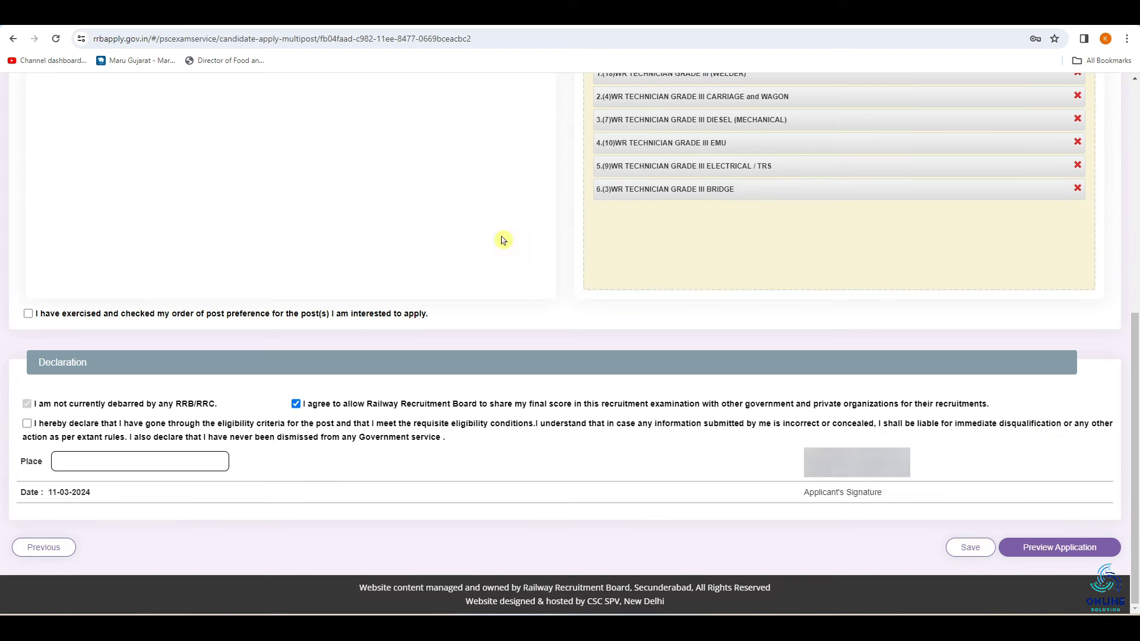
{"action": "left_click", "coordinate": [29, 314]}
{"action": "left_click", "coordinate": [27, 425]}
{"action": "left_click", "coordinate": [1062, 549]}
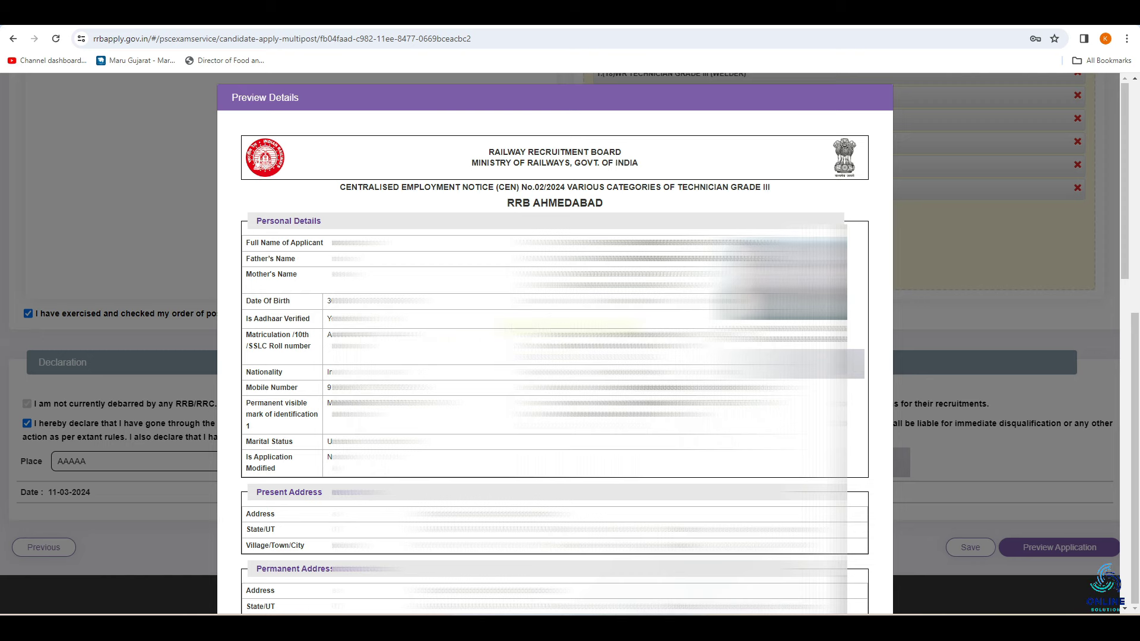
Step: At the bottom of Preview Details, tick 'I have re-checked the above details and found correct'
{"action": "scroll", "coordinate": [570, 324], "scroll_direction": "down", "scroll_amount": 20}
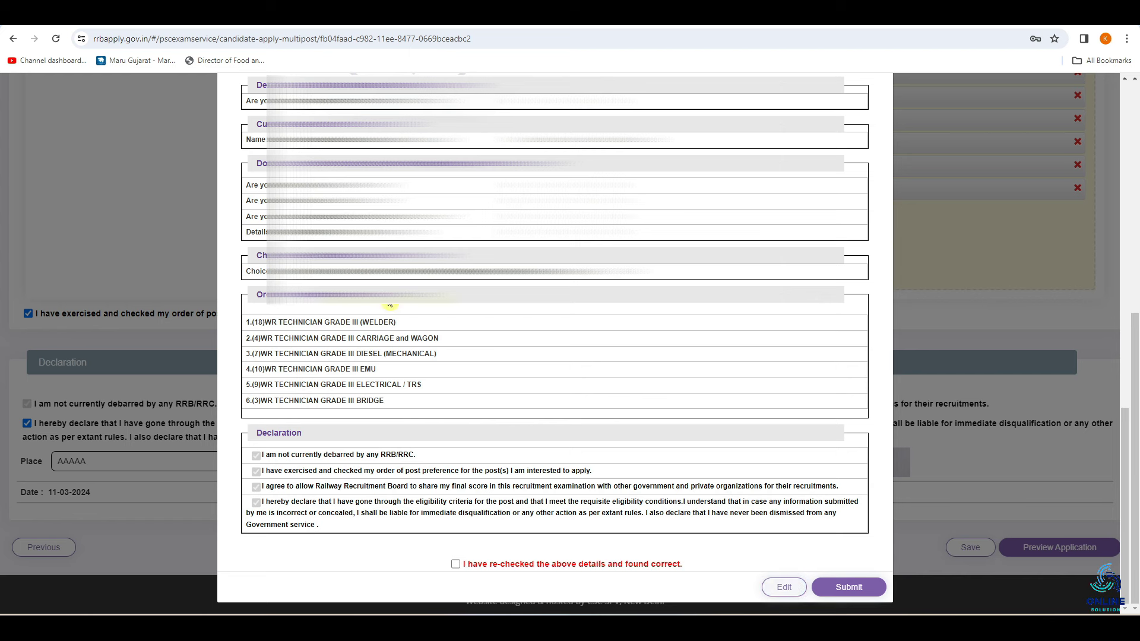
{"action": "left_click", "coordinate": [458, 565]}
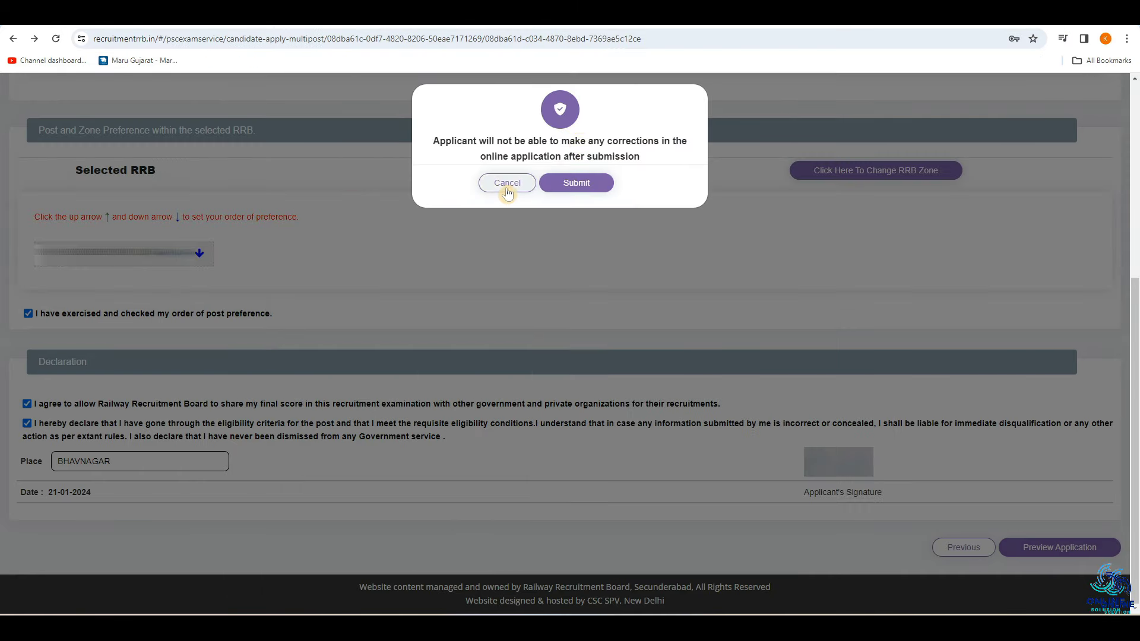
Step: Confirm the final submission to reach the ₹250.00 Payment Details page
{"action": "left_click", "coordinate": [585, 189]}
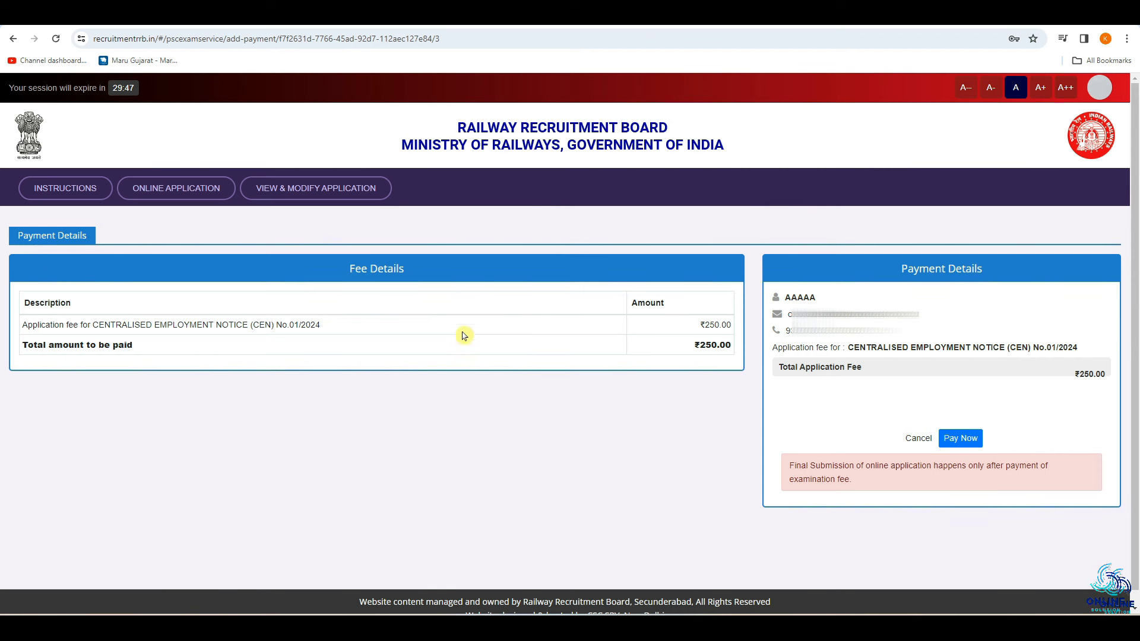
Step: Start the ₹250 fee payment, then view My Application showing Payment Processing status
{"action": "left_click", "coordinate": [967, 445]}
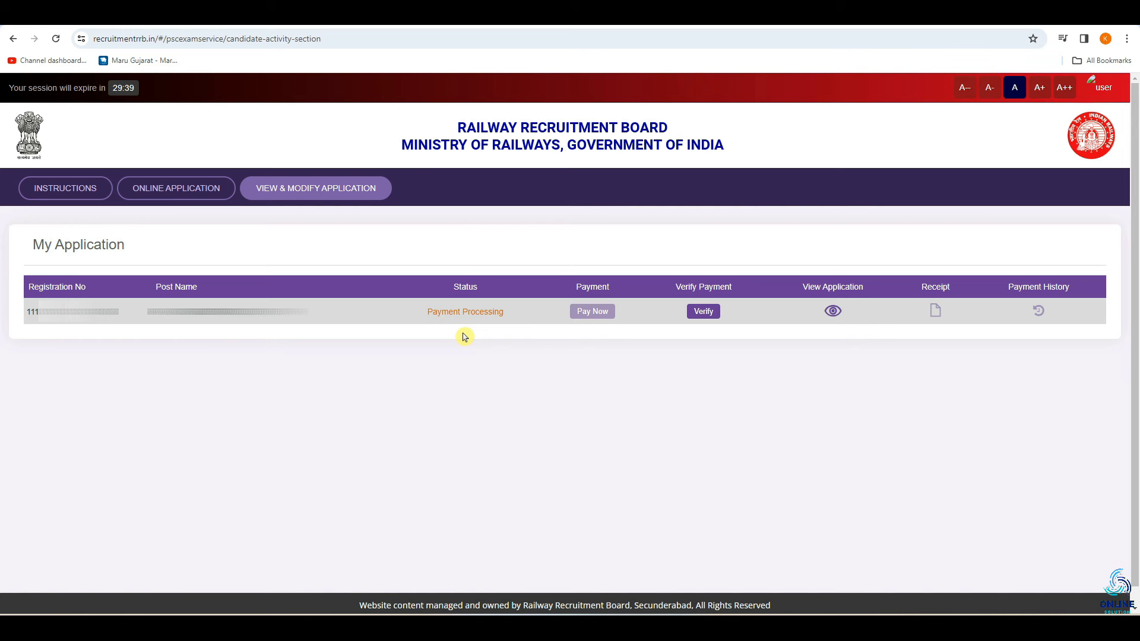
{"action": "left_click", "coordinate": [339, 193]}
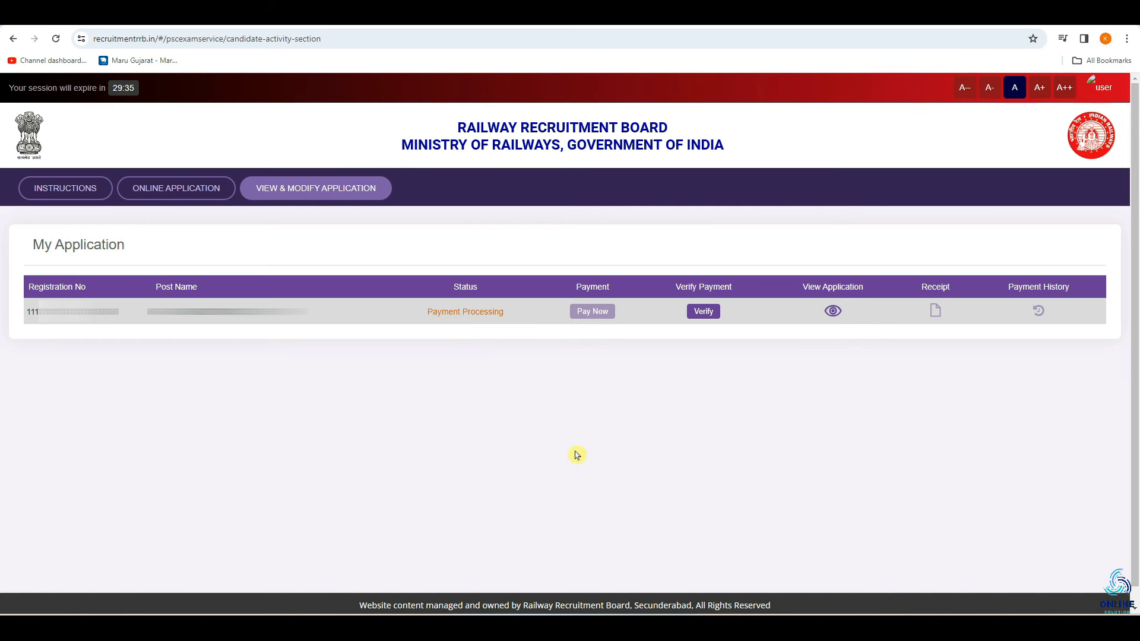